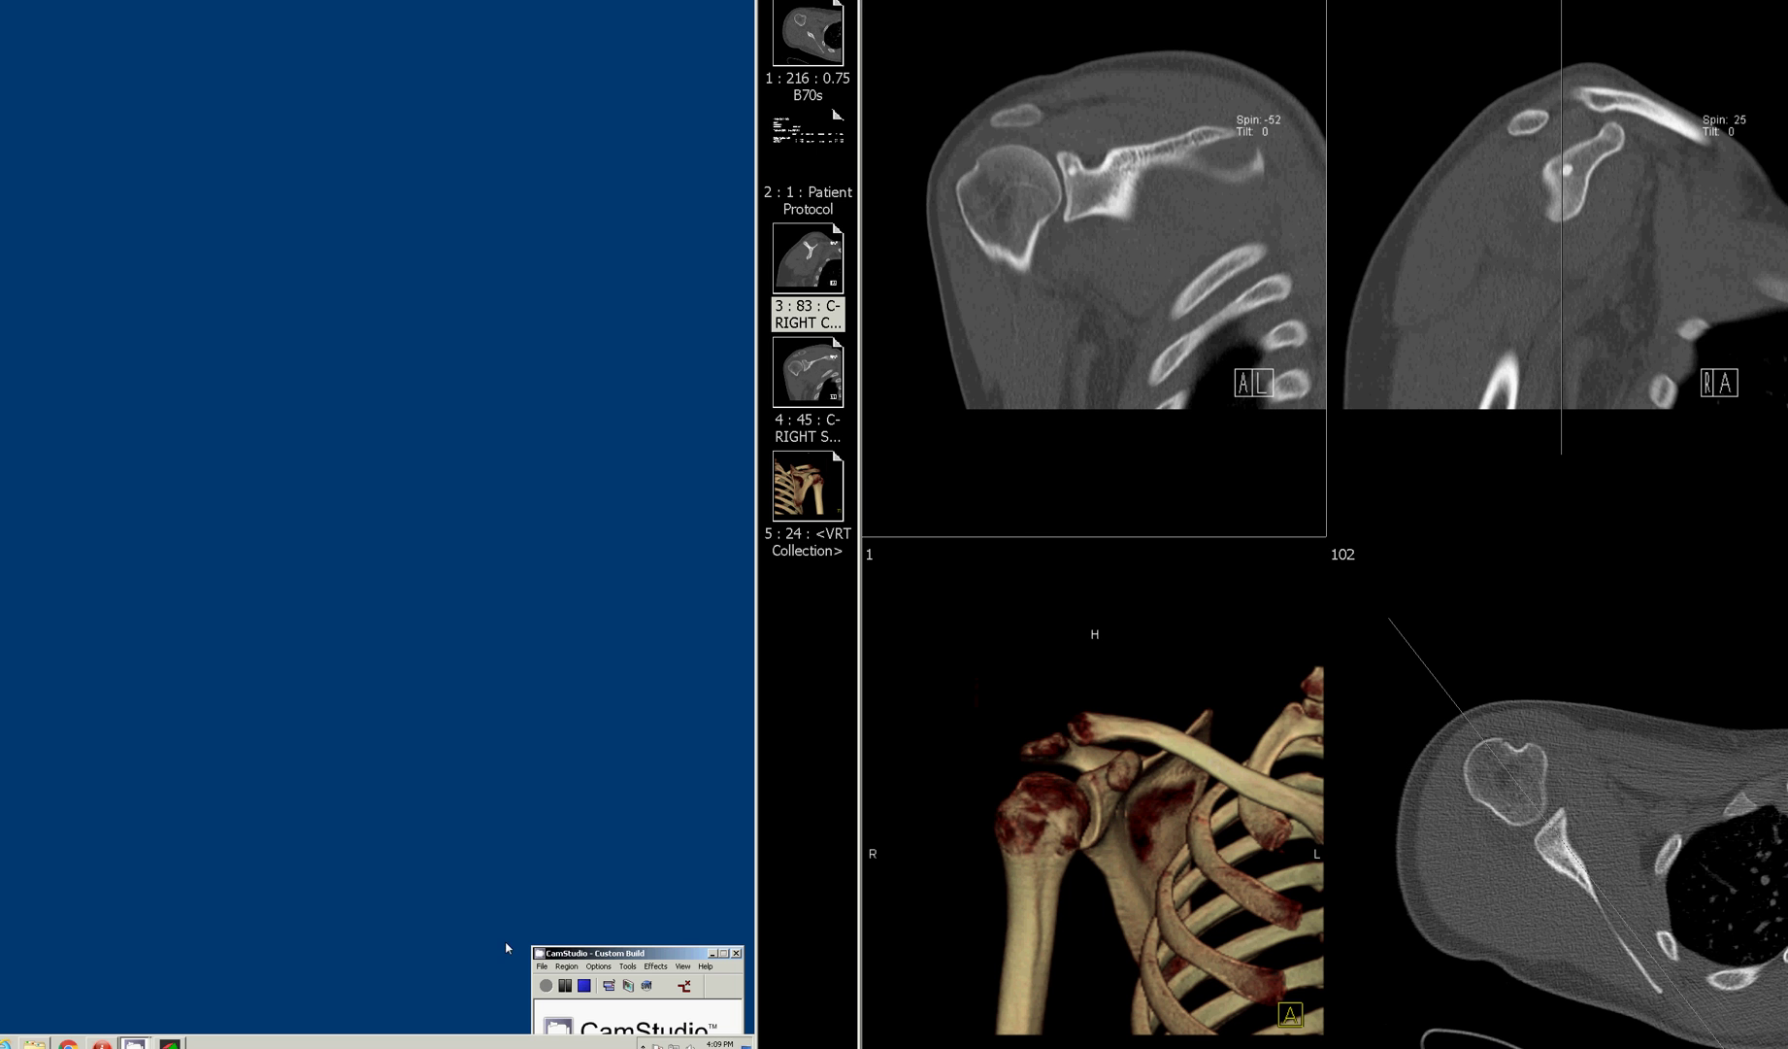
# Step: Bring the second CT viewer window with the axial MPR study to the front
pyautogui.click(170, 1042)
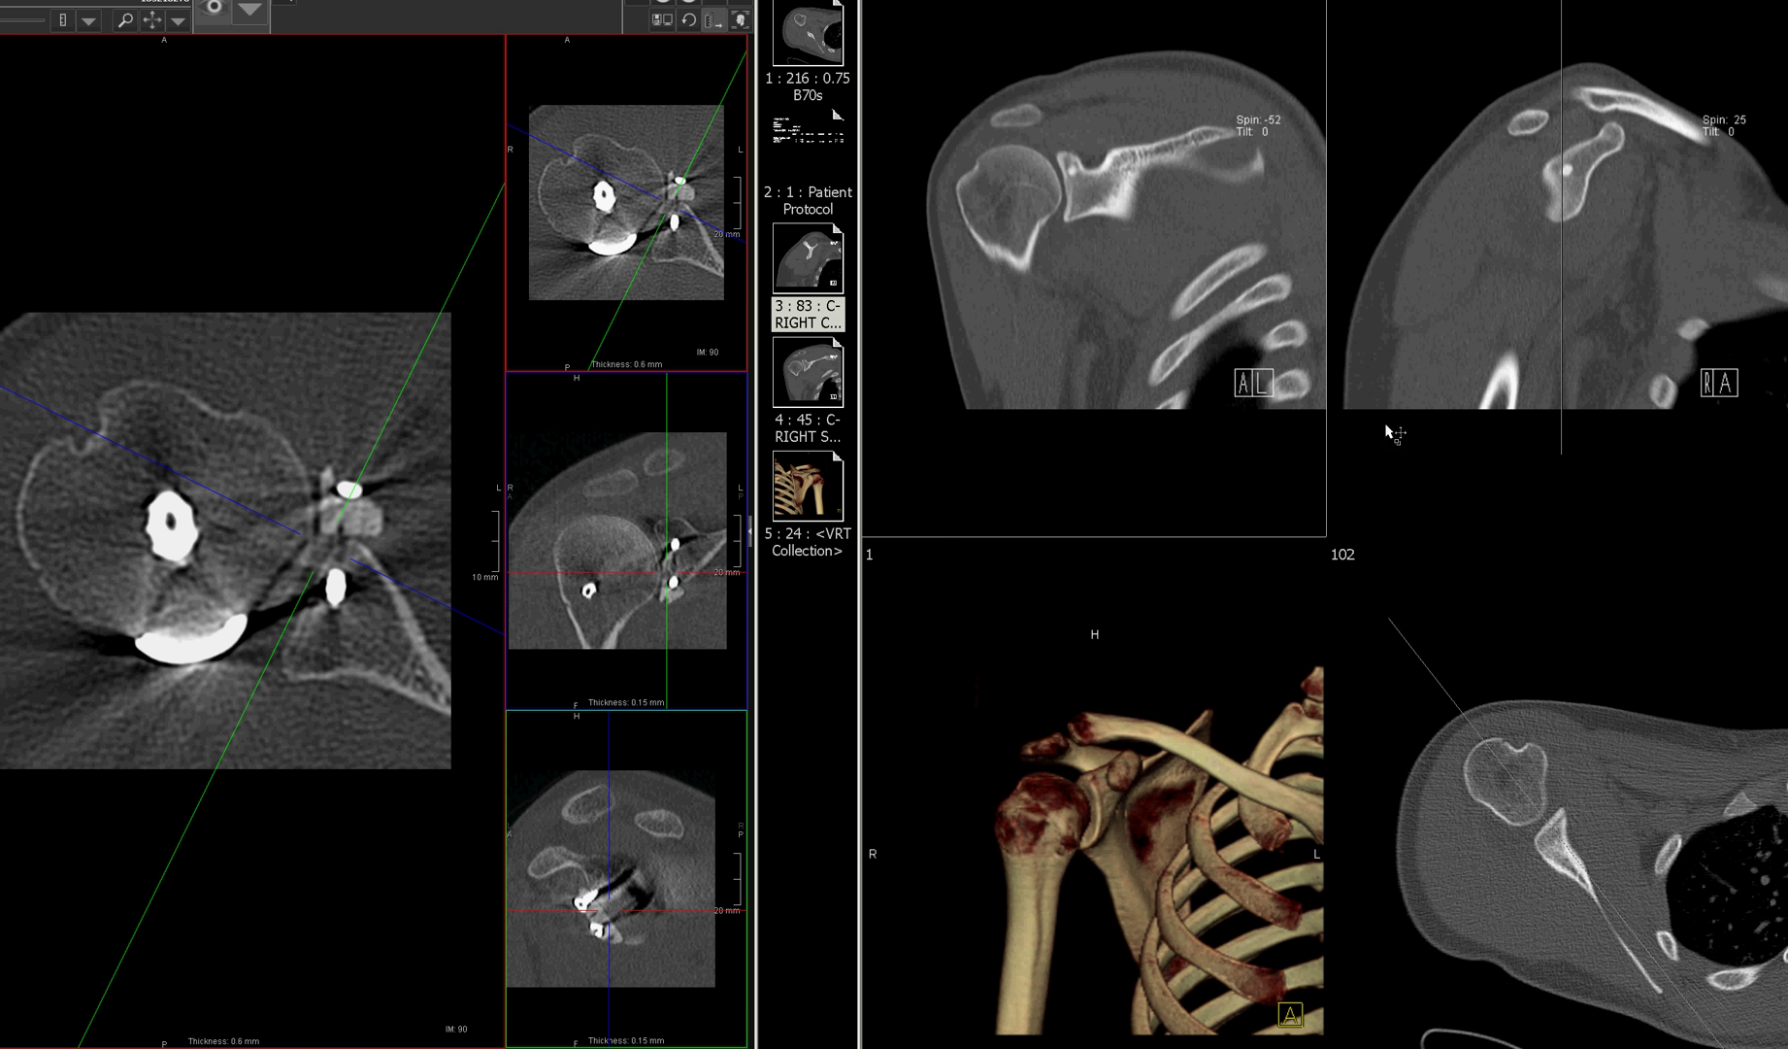
# Step: Step up and down through the axial shoulder slices in the bottom-right viewport
pyautogui.click(1645, 793)
pyautogui.scroll(4, 1646, 793)
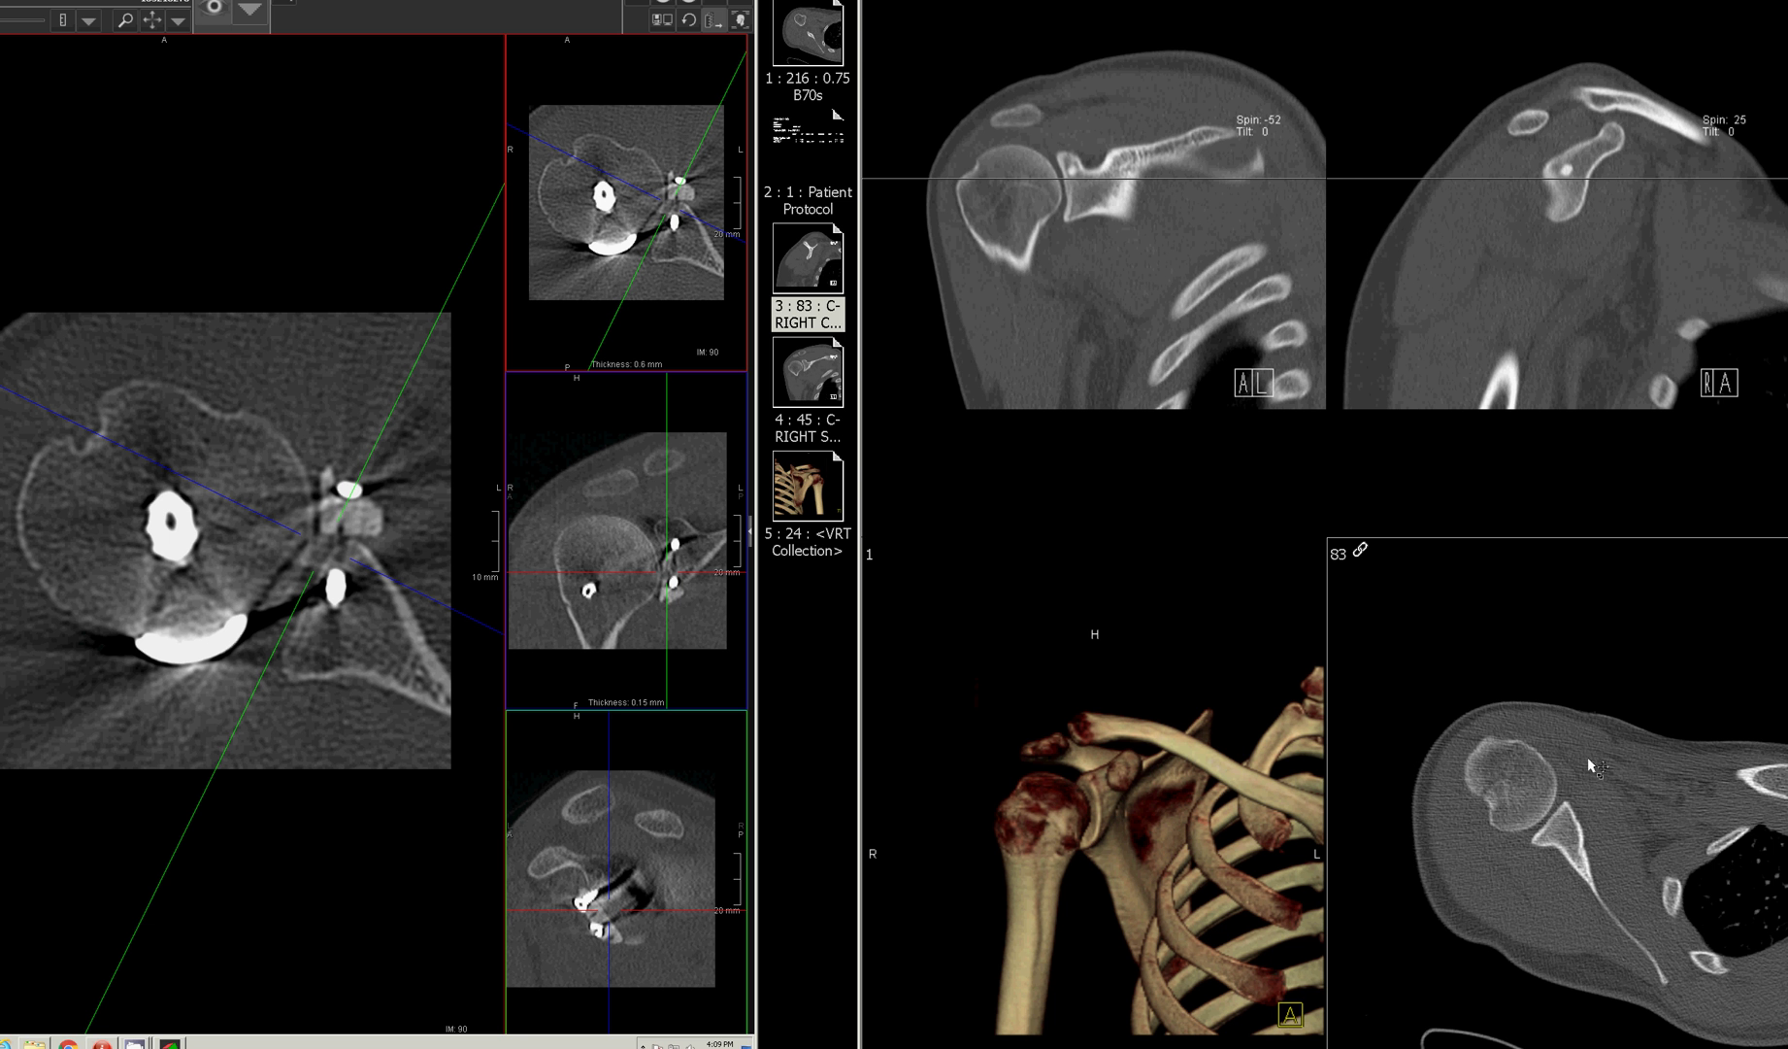
pyautogui.scroll(-14, 1575, 823)
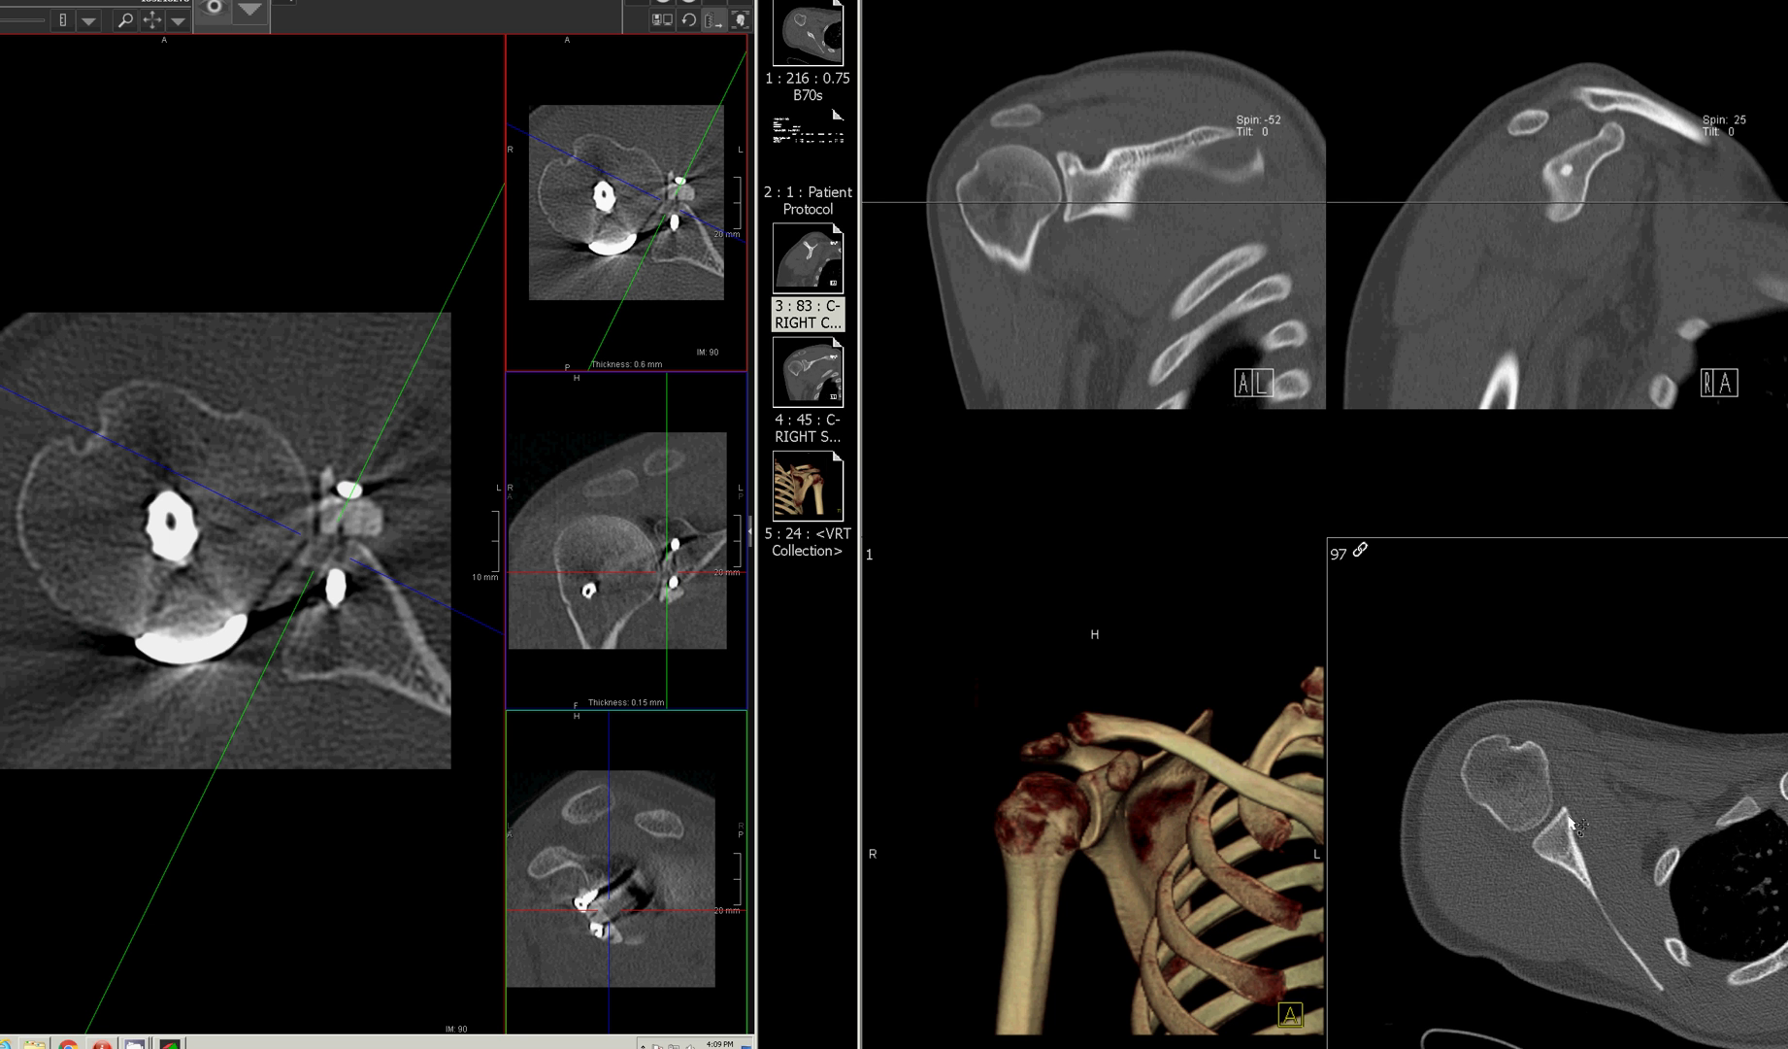
pyautogui.scroll(20, 1575, 823)
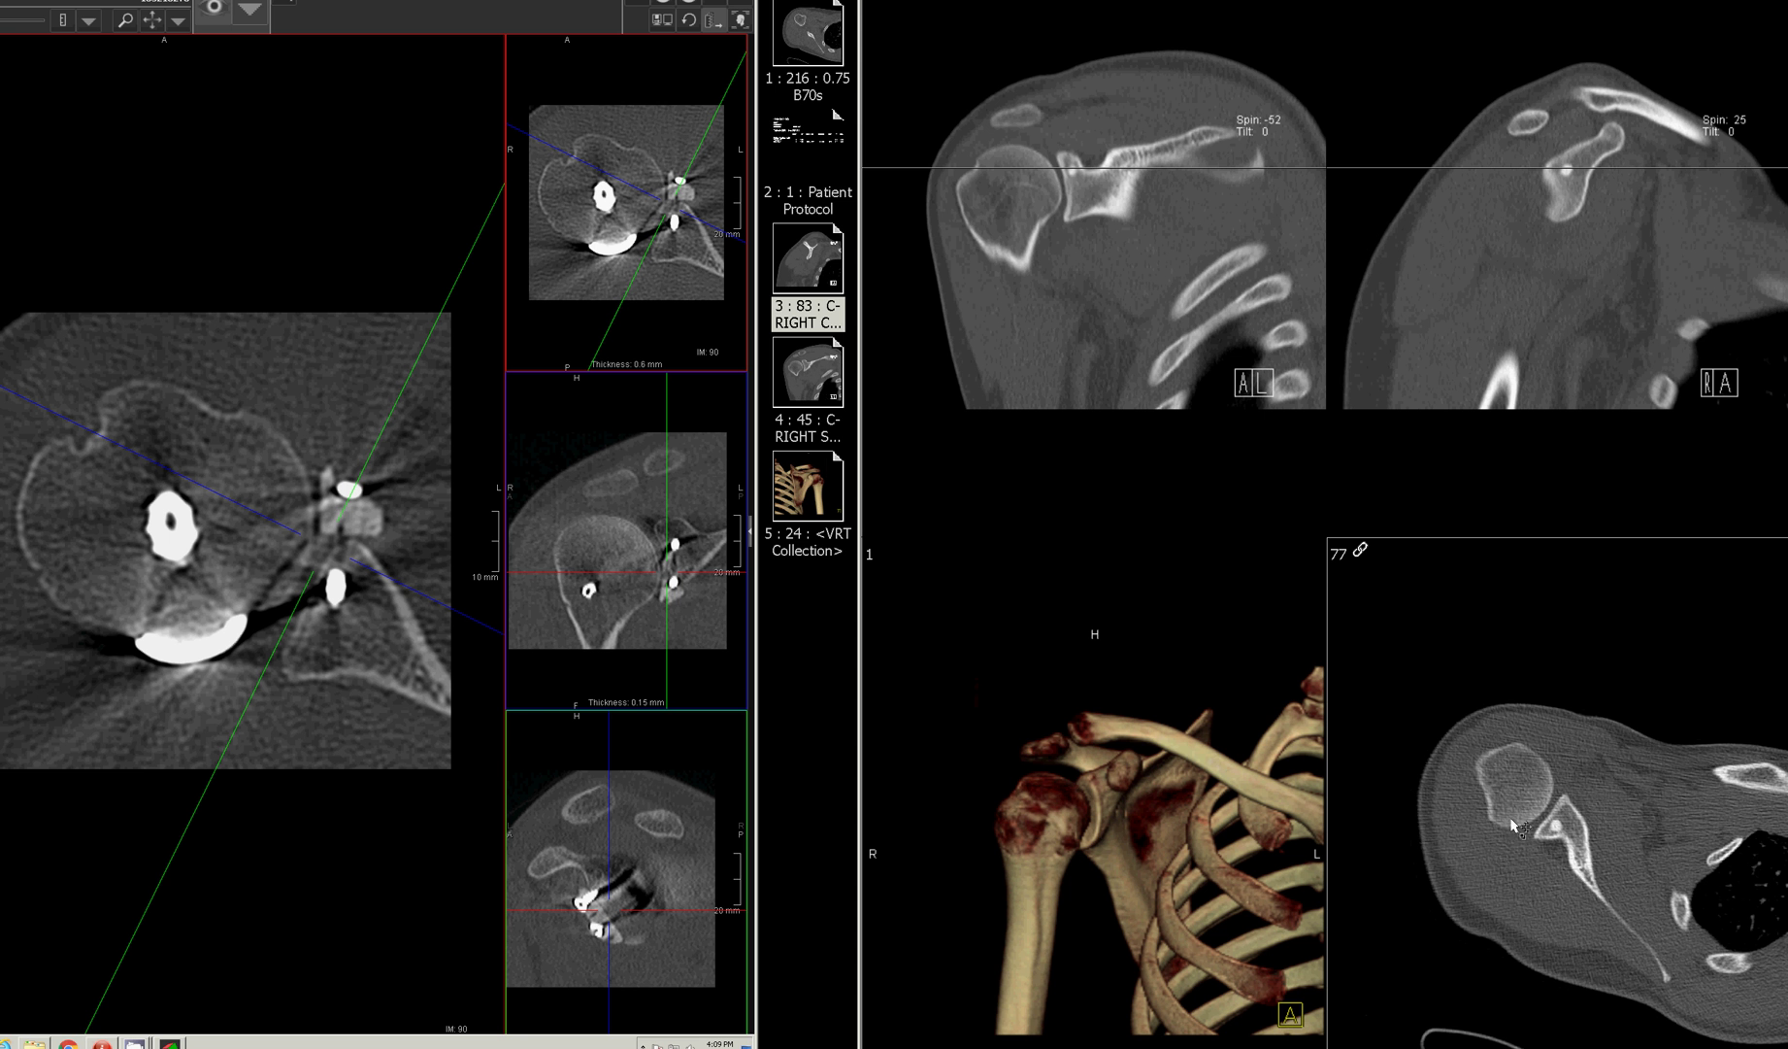
pyautogui.scroll(-6, 1495, 780)
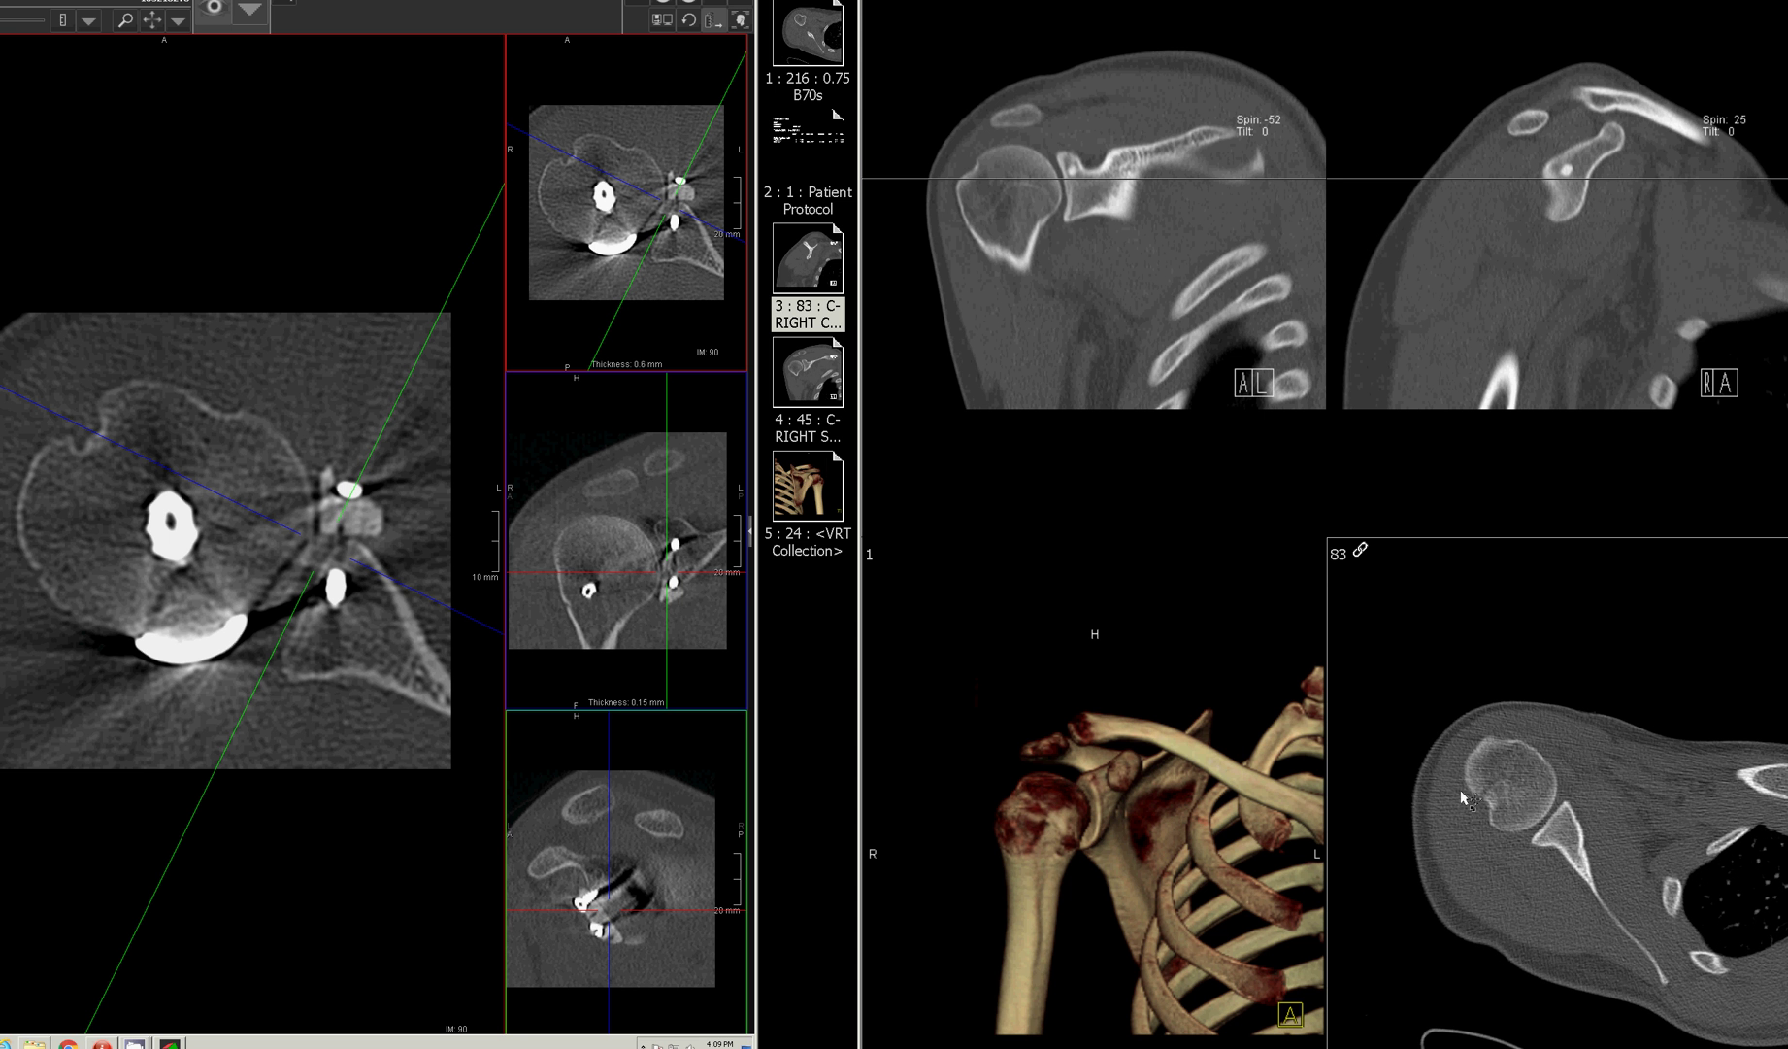
# Step: Scroll the sagittal view to the humeral head, then return the axial view to slice 89
pyautogui.click(1565, 431)
pyautogui.scroll(-10, 1565, 89)
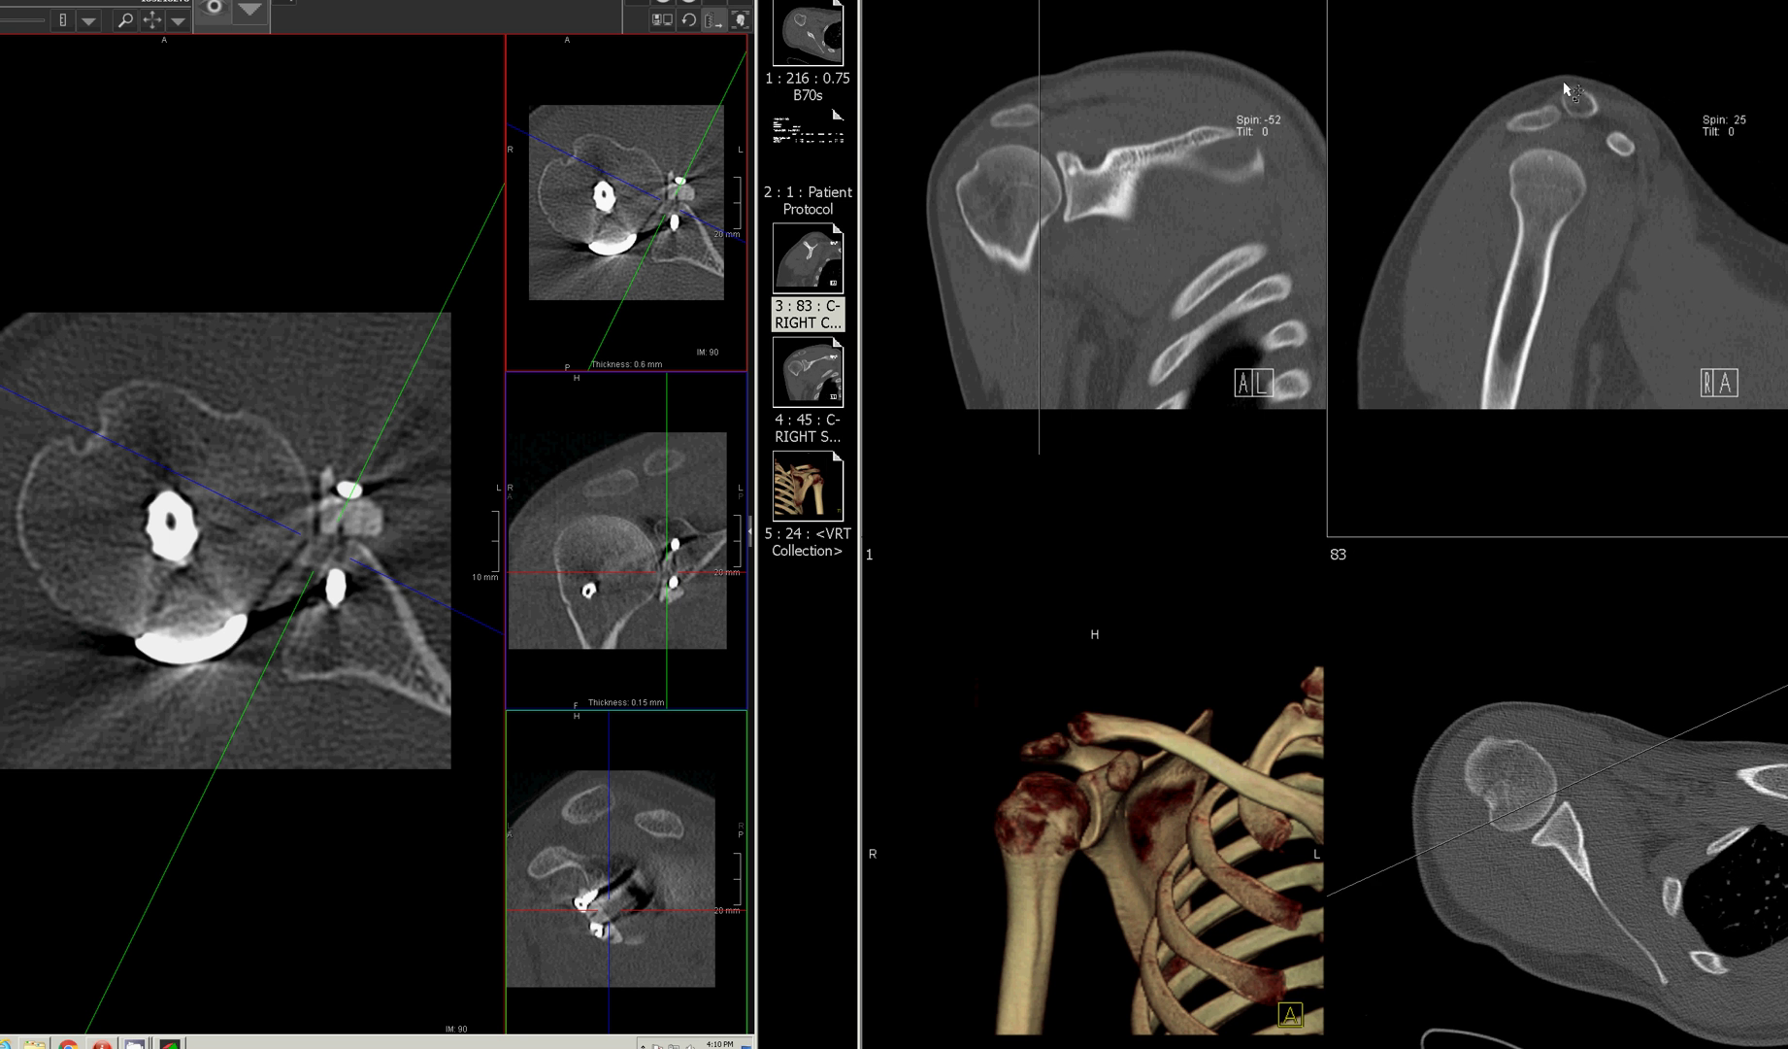
pyautogui.scroll(-5, 1565, 89)
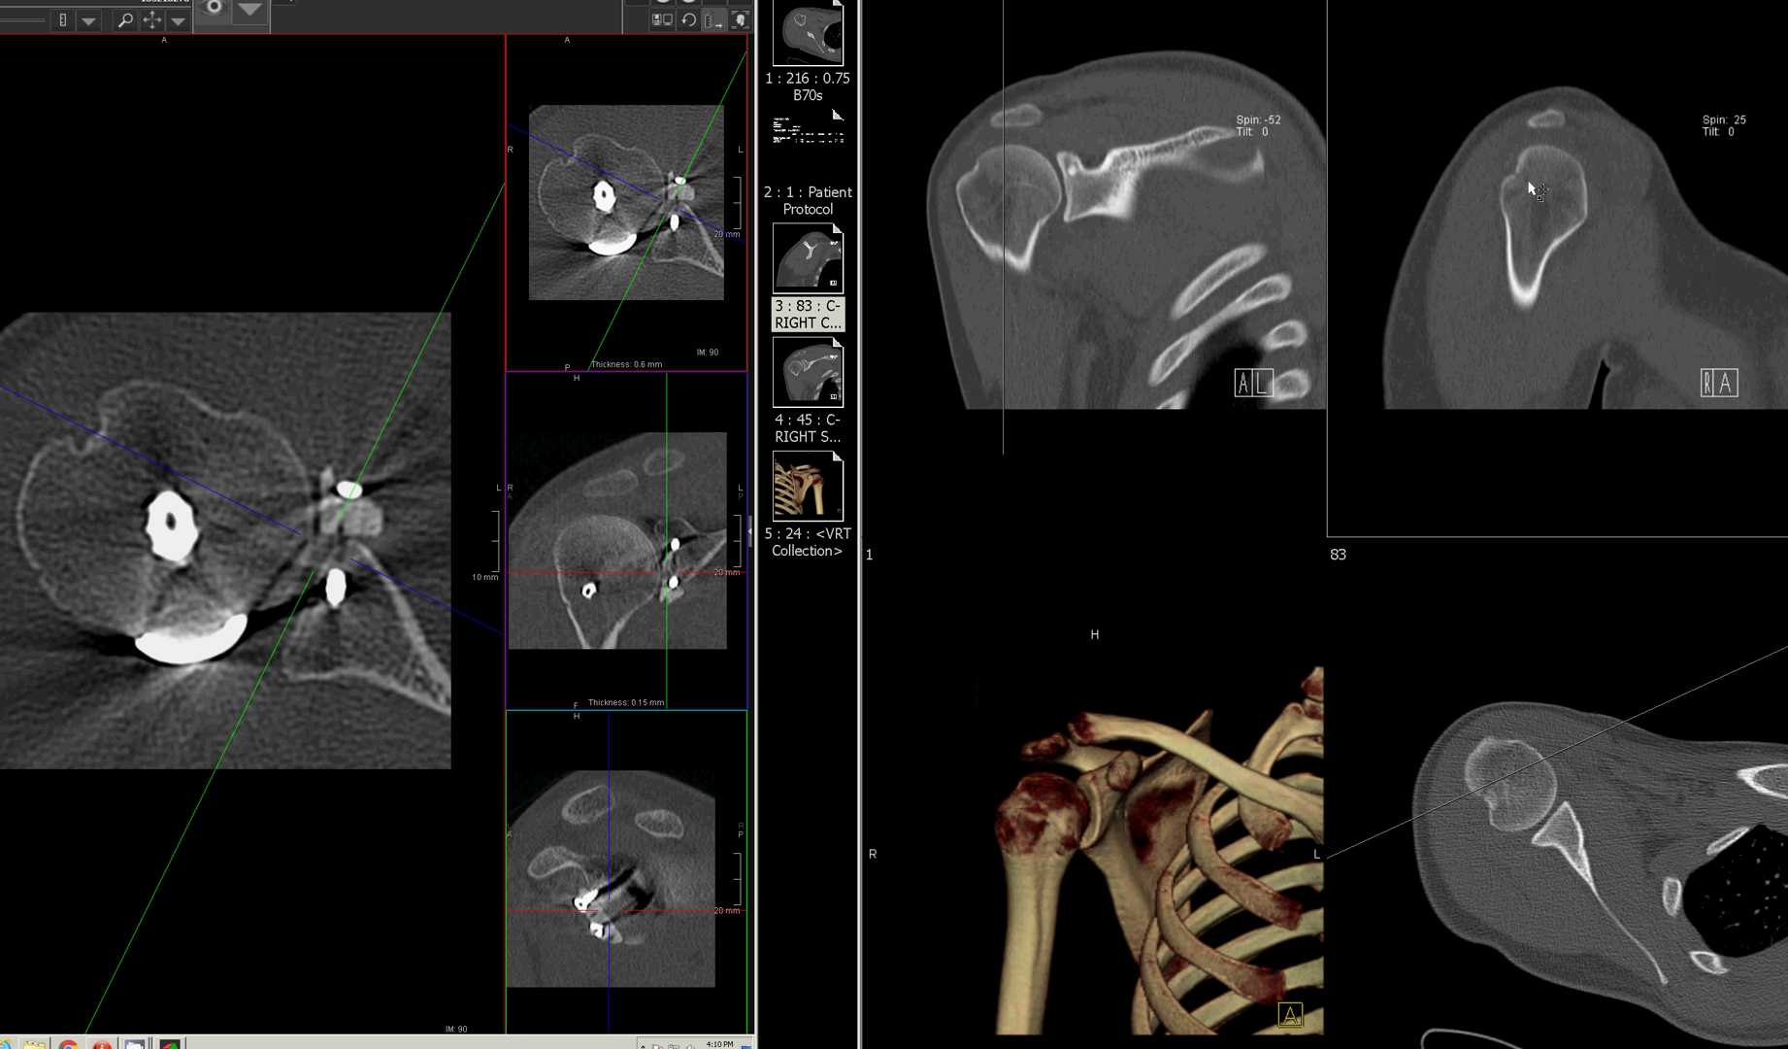
pyautogui.click(1594, 803)
pyautogui.scroll(-15, 1594, 804)
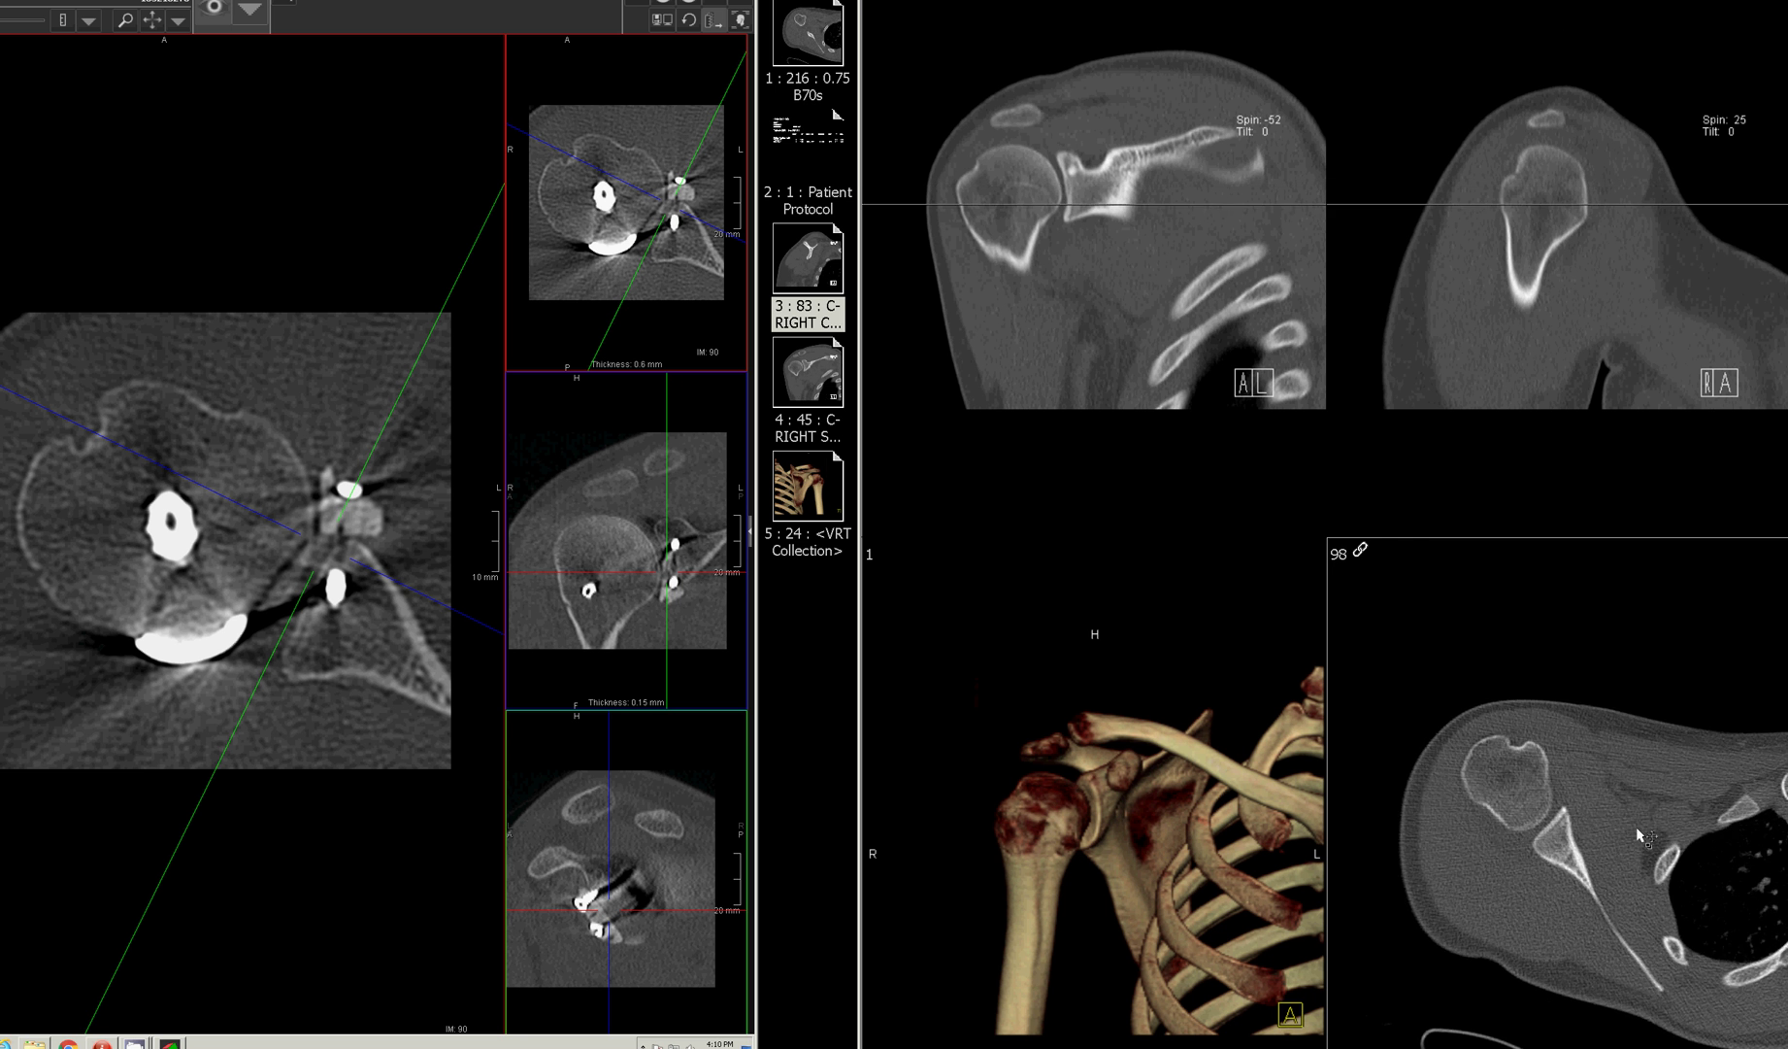
pyautogui.scroll(5, 1638, 833)
pyautogui.scroll(4, 1572, 810)
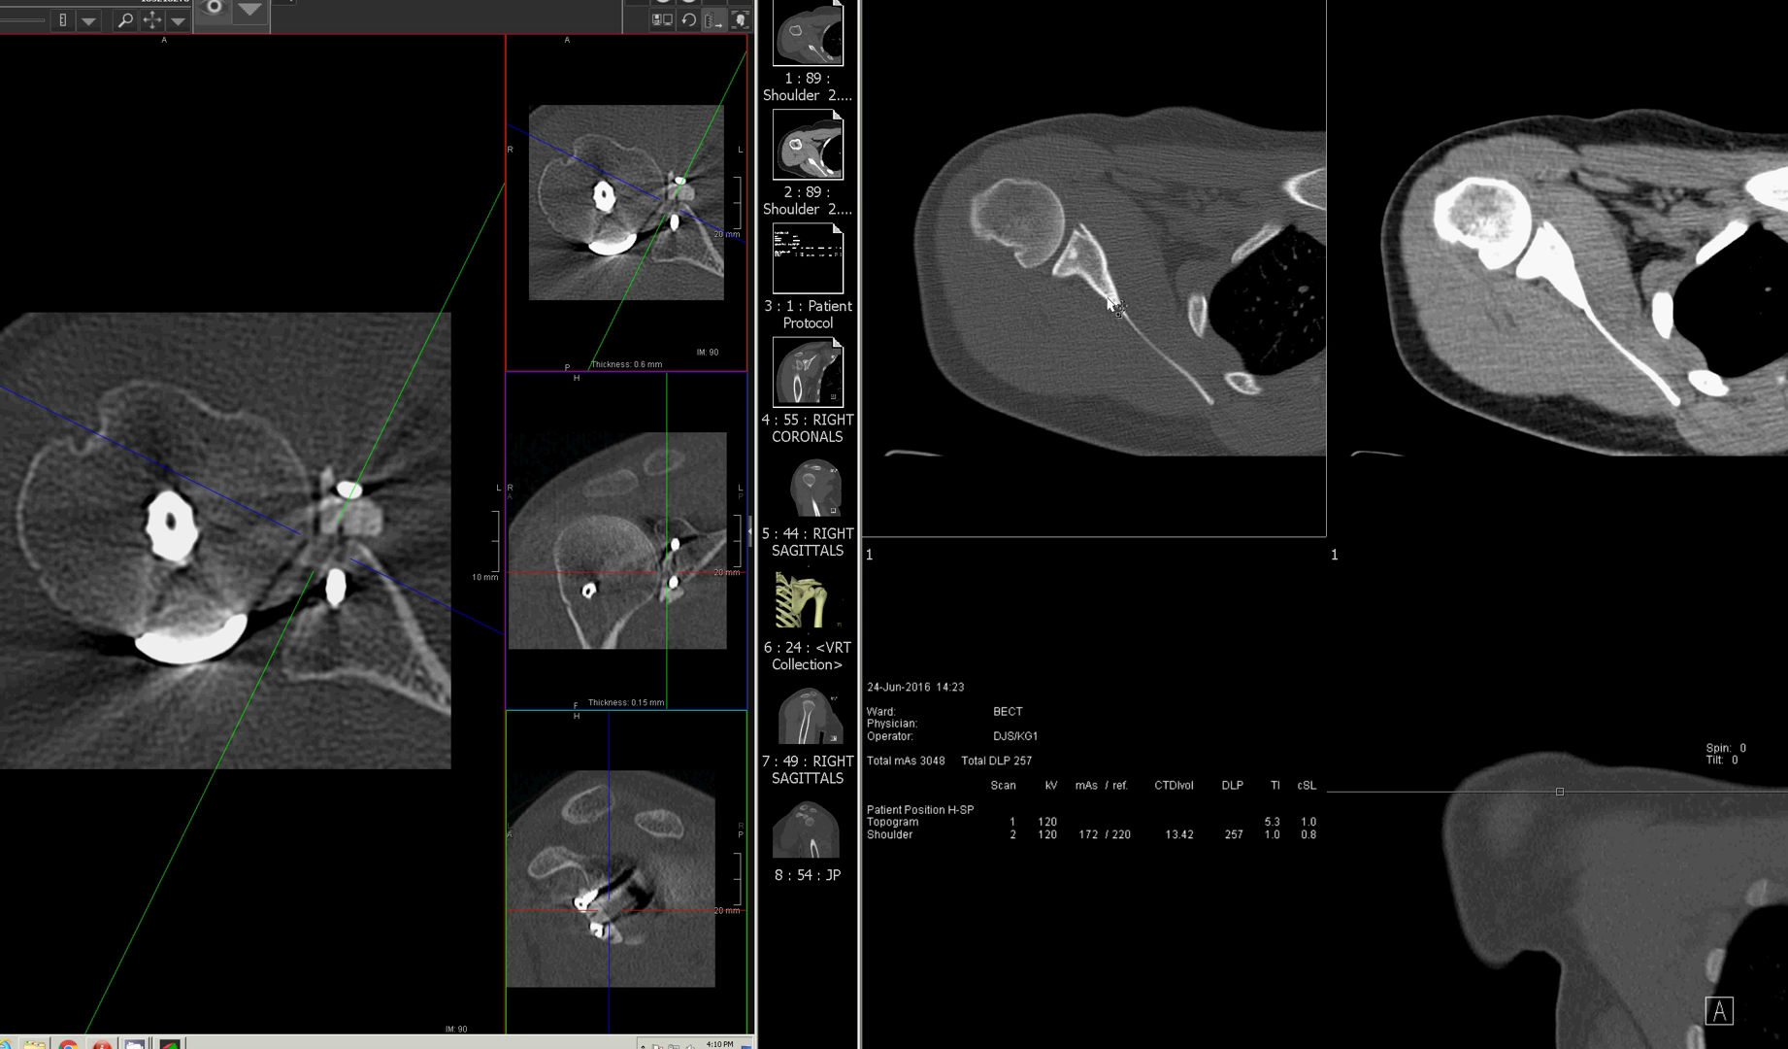
# Step: Page back and forth through the axial slices in both linked side-by-side views
pyautogui.scroll(4, 1116, 140)
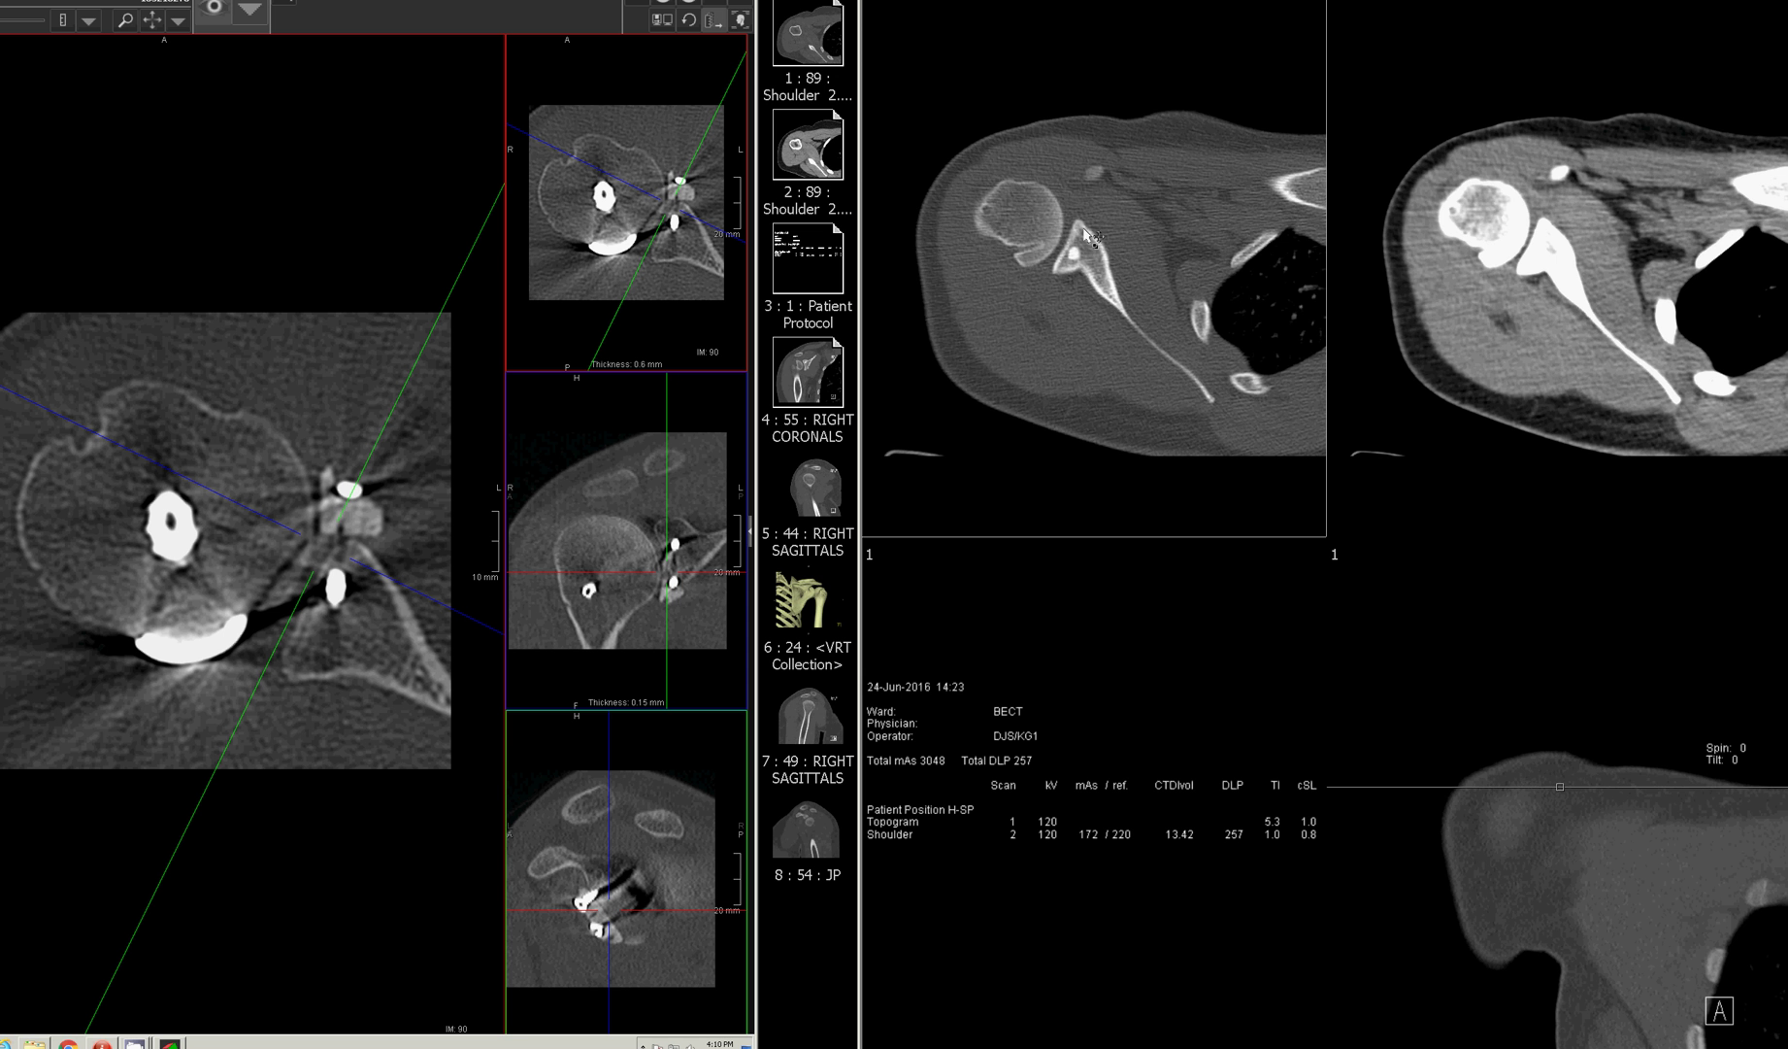
pyautogui.scroll(4, 1131, 281)
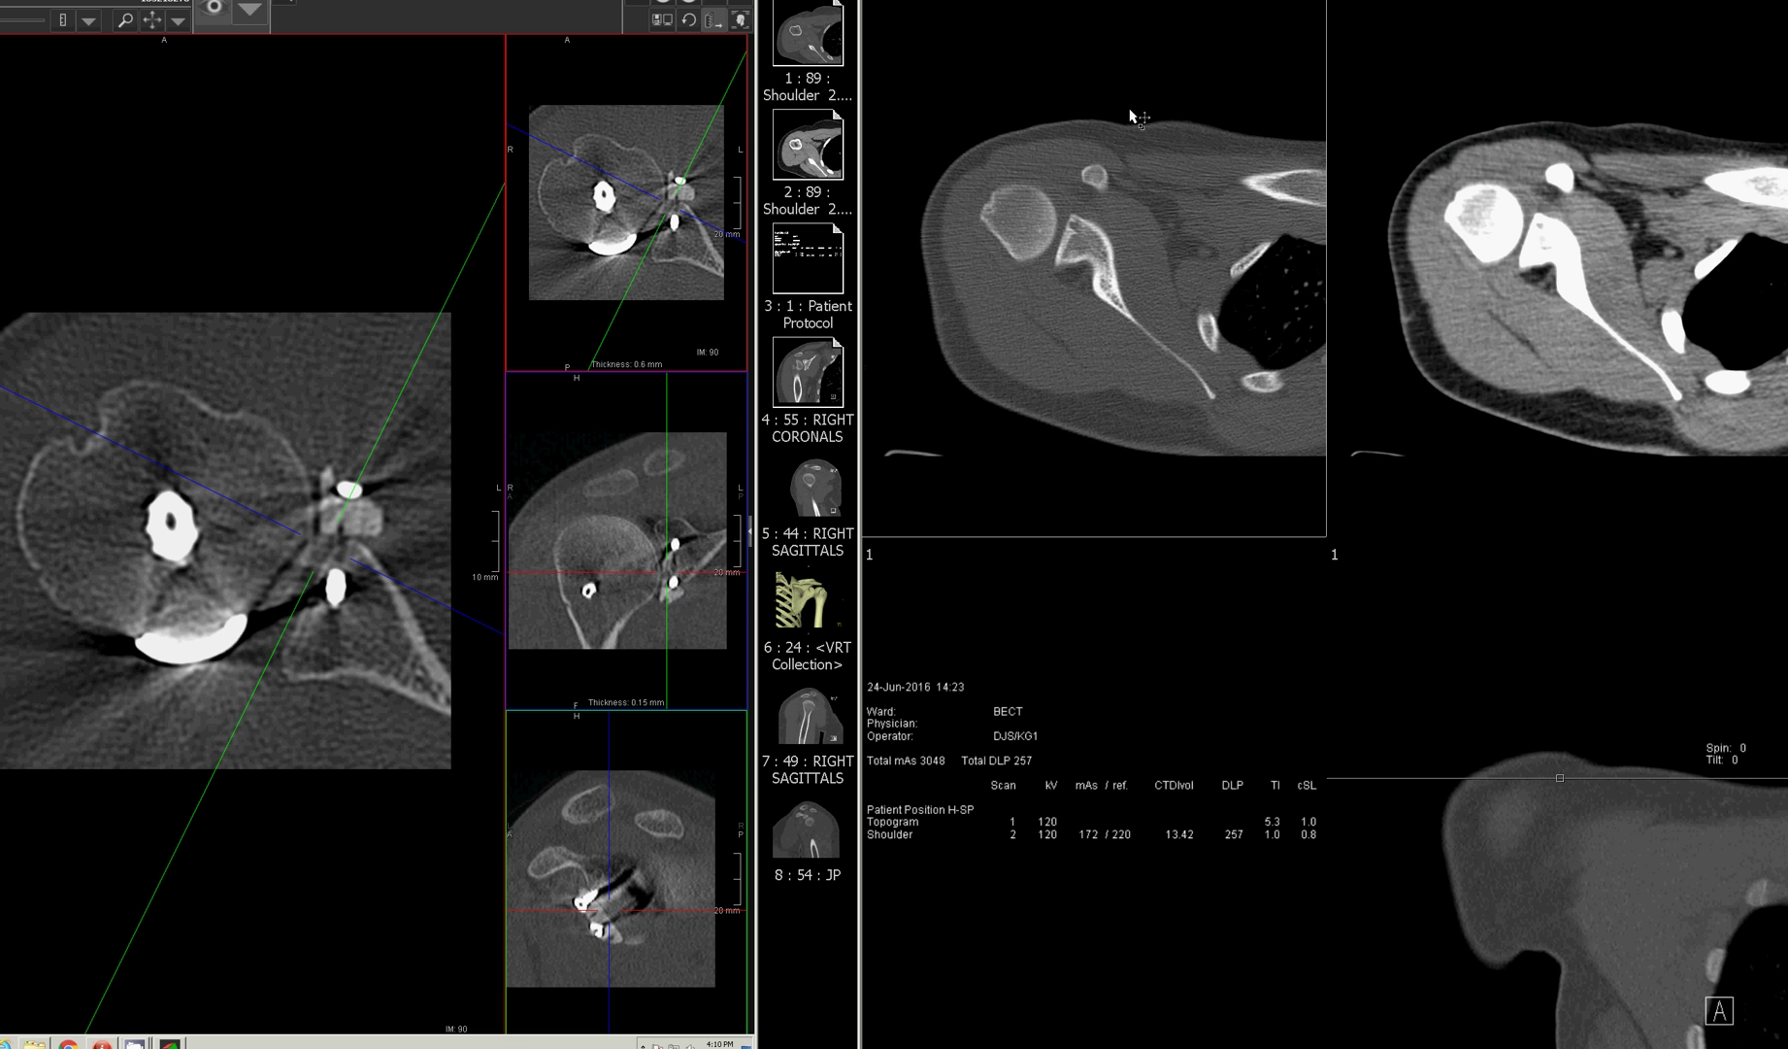
pyautogui.scroll(4, 1100, 246)
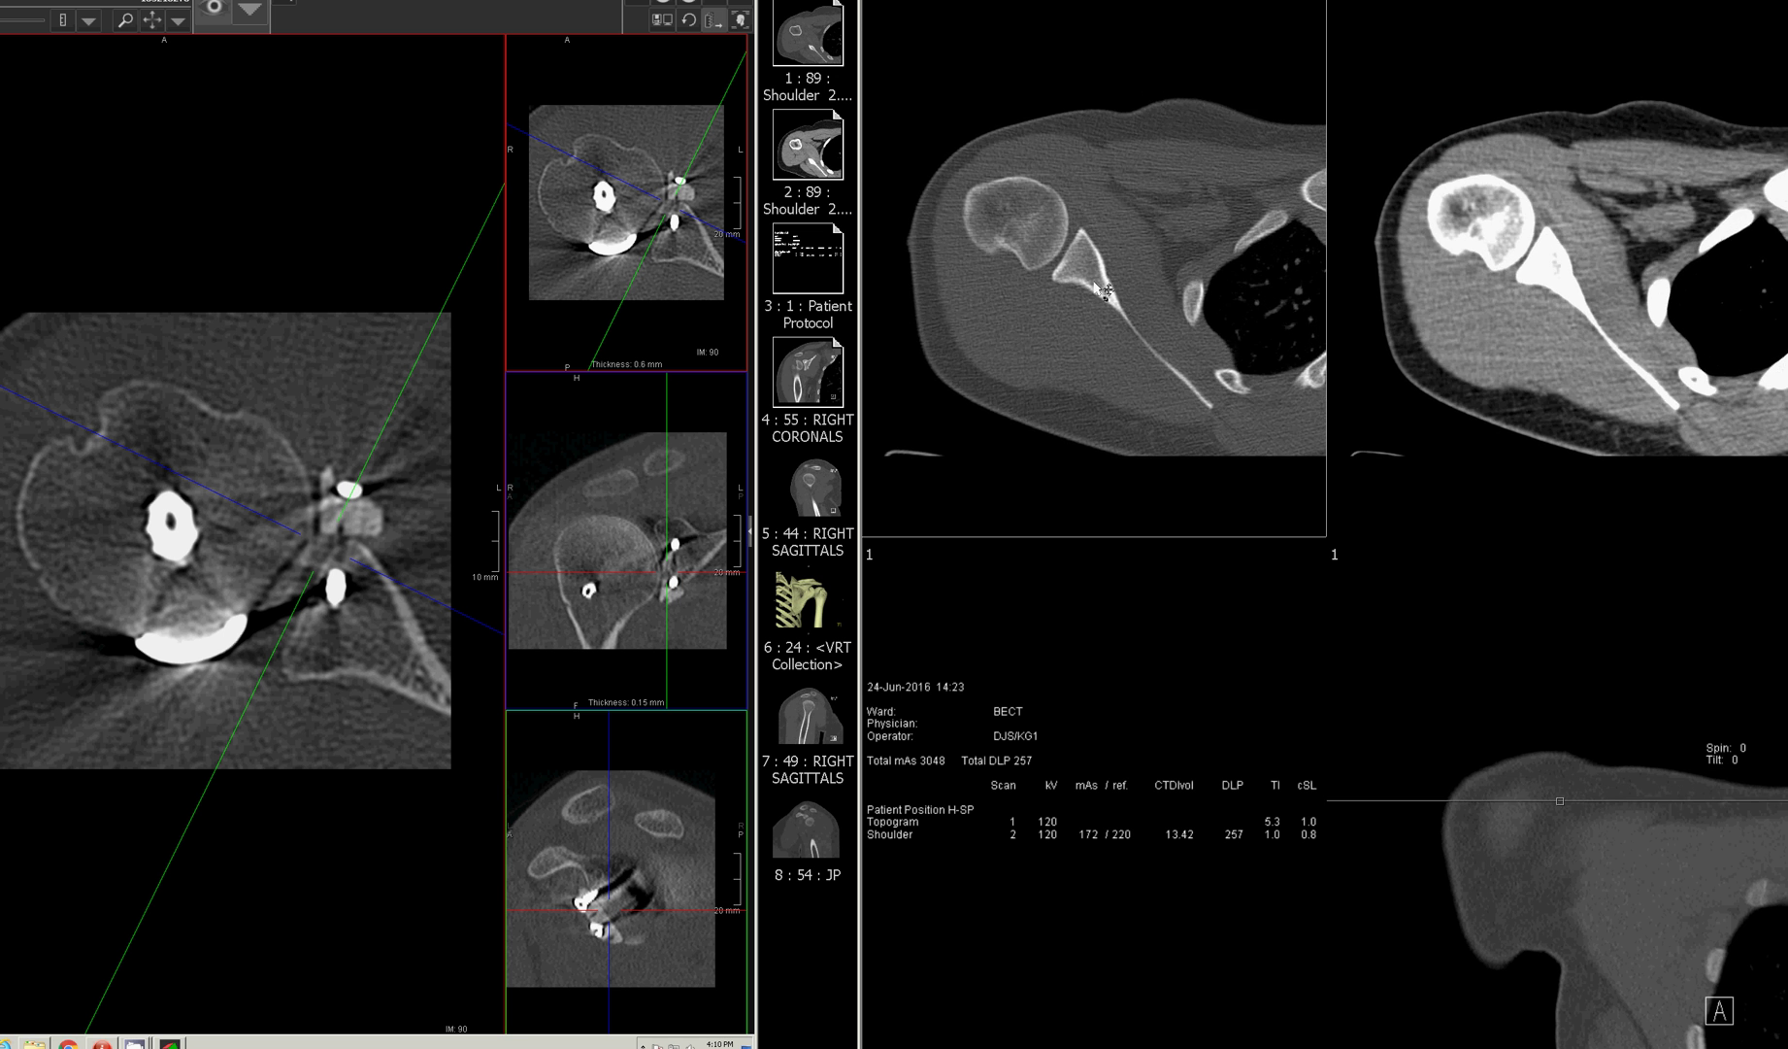
pyautogui.scroll(3, 1105, 290)
pyautogui.scroll(-3, 1100, 299)
pyautogui.scroll(-3, 1100, 299)
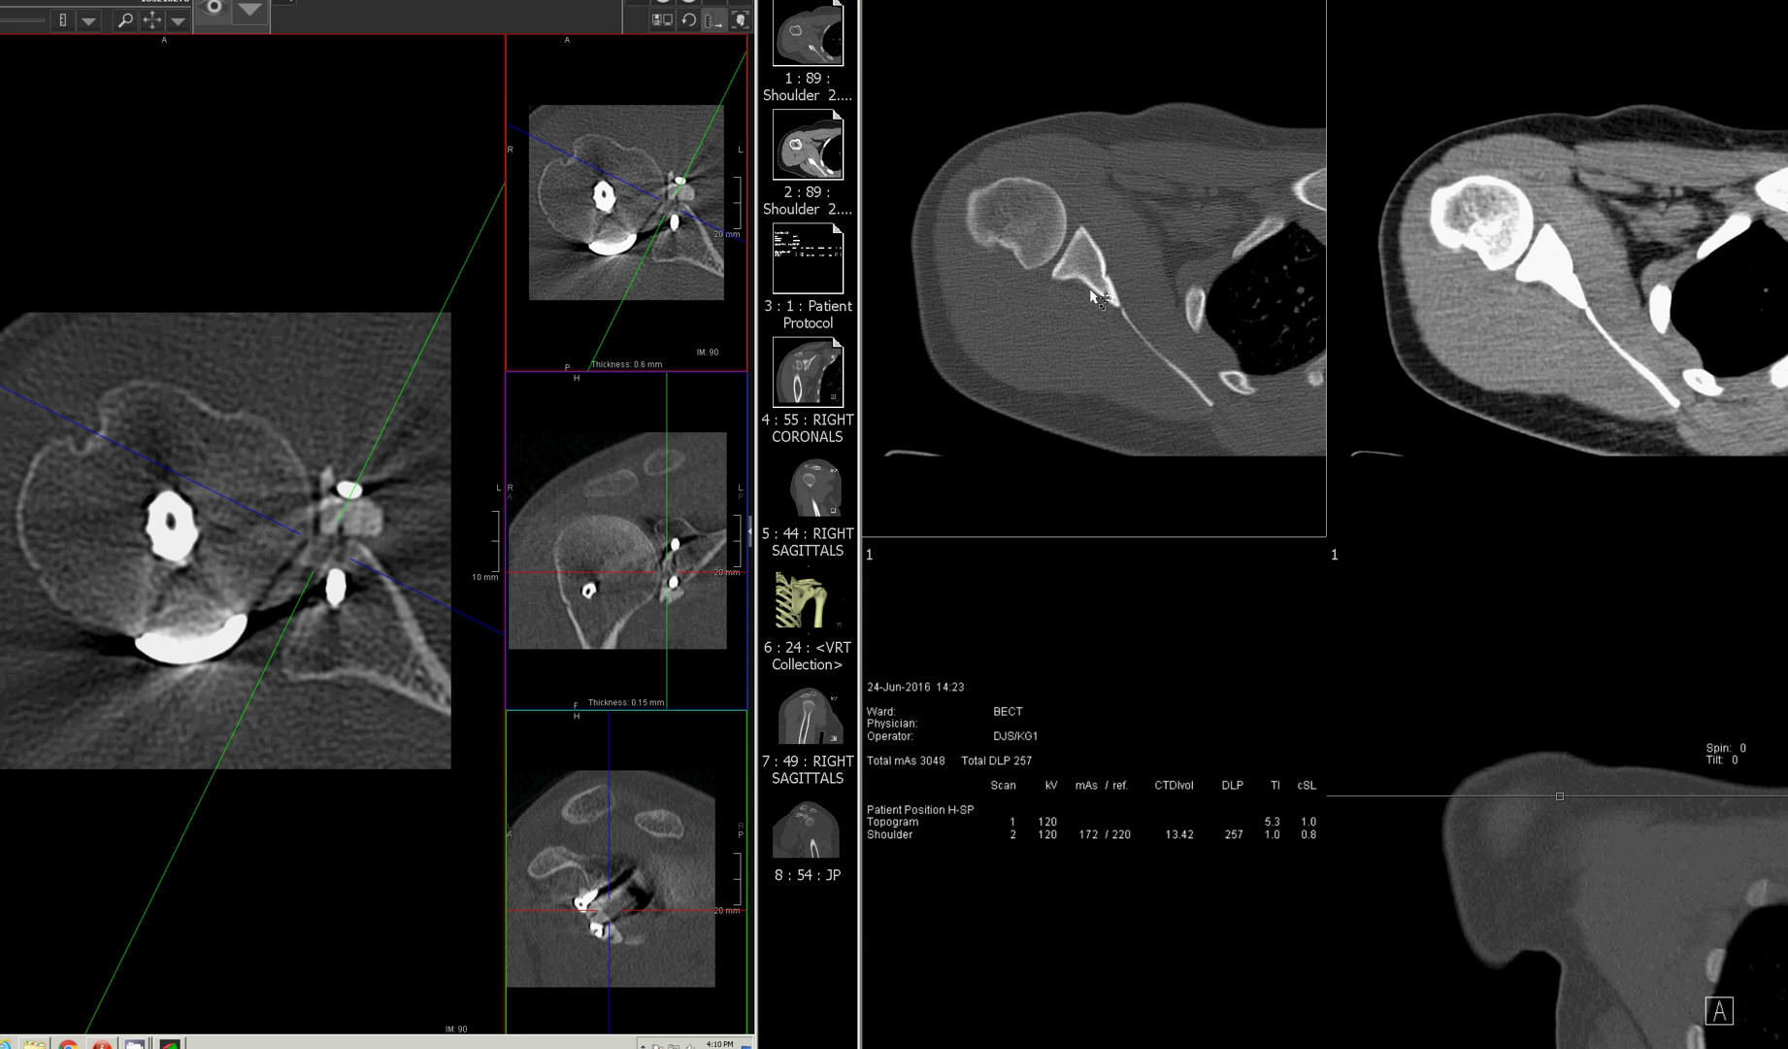
pyautogui.scroll(-2, 1154, 323)
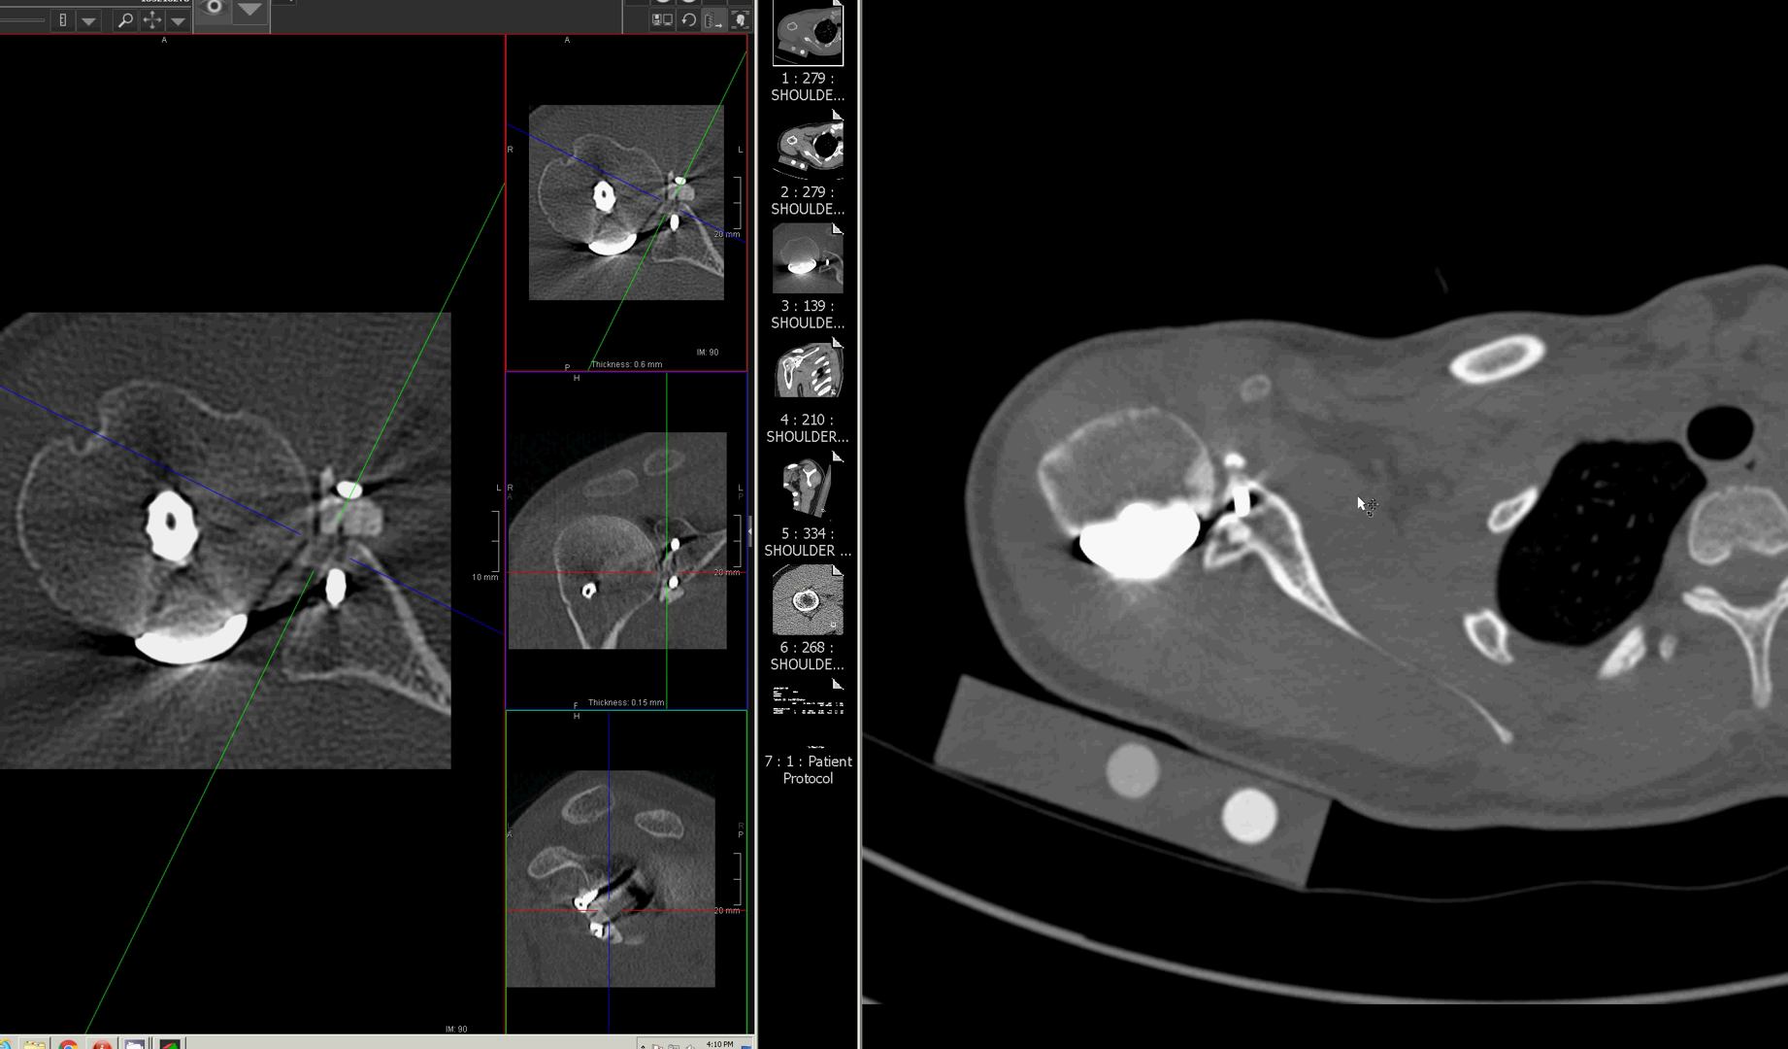
# Step: Scroll down the enlarged axial images to the slice through the humeral head and glenoid
pyautogui.scroll(-3, 1302, 544)
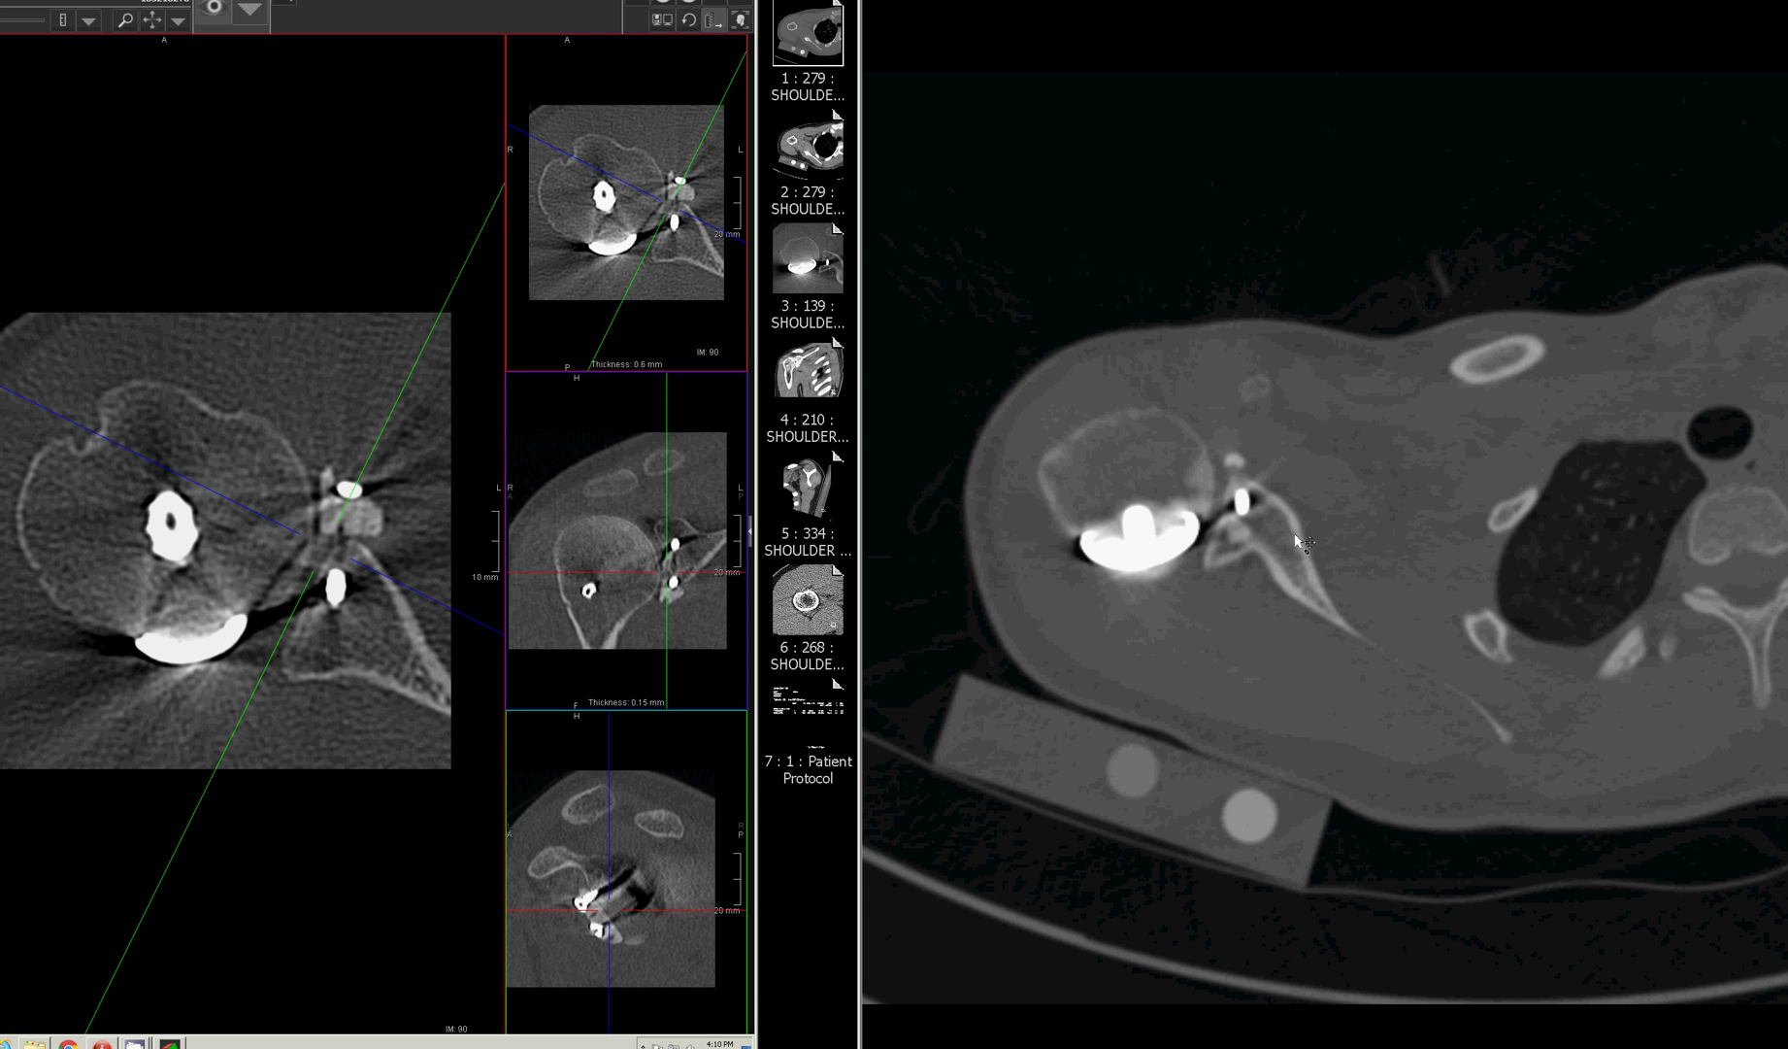
pyautogui.scroll(-10, 1345, 369)
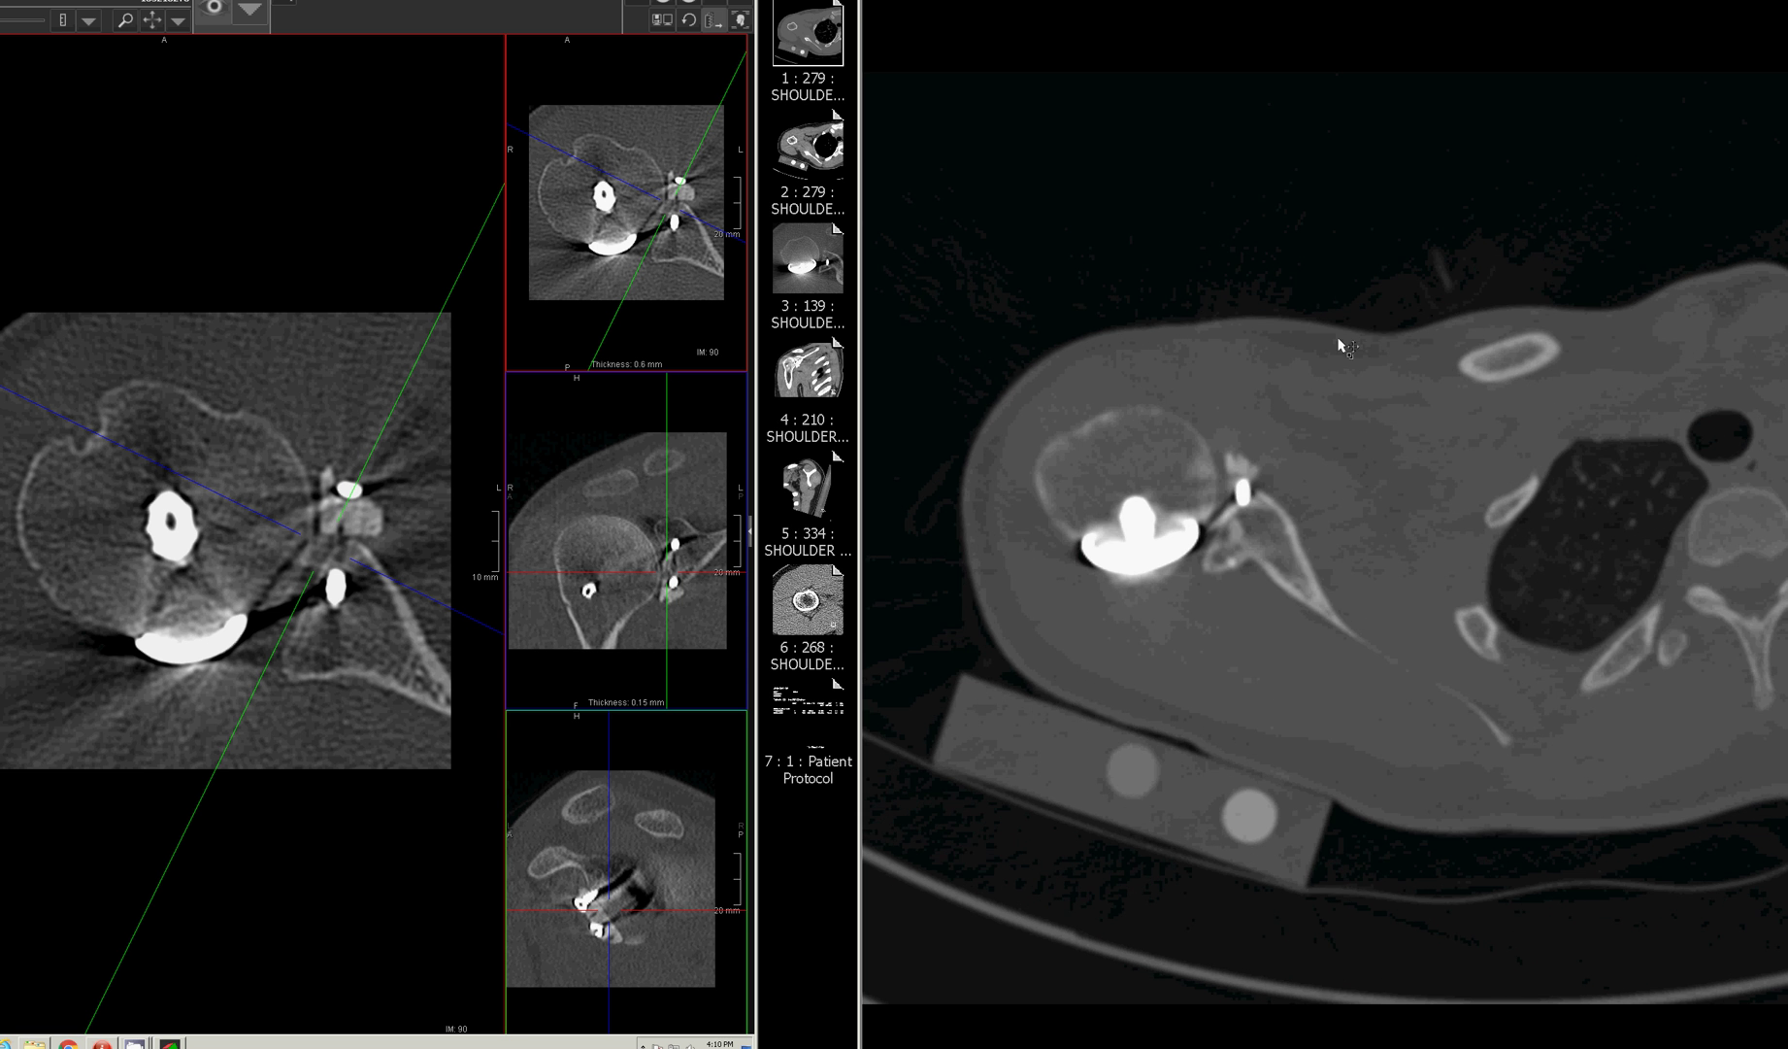
pyautogui.scroll(-2, 1345, 377)
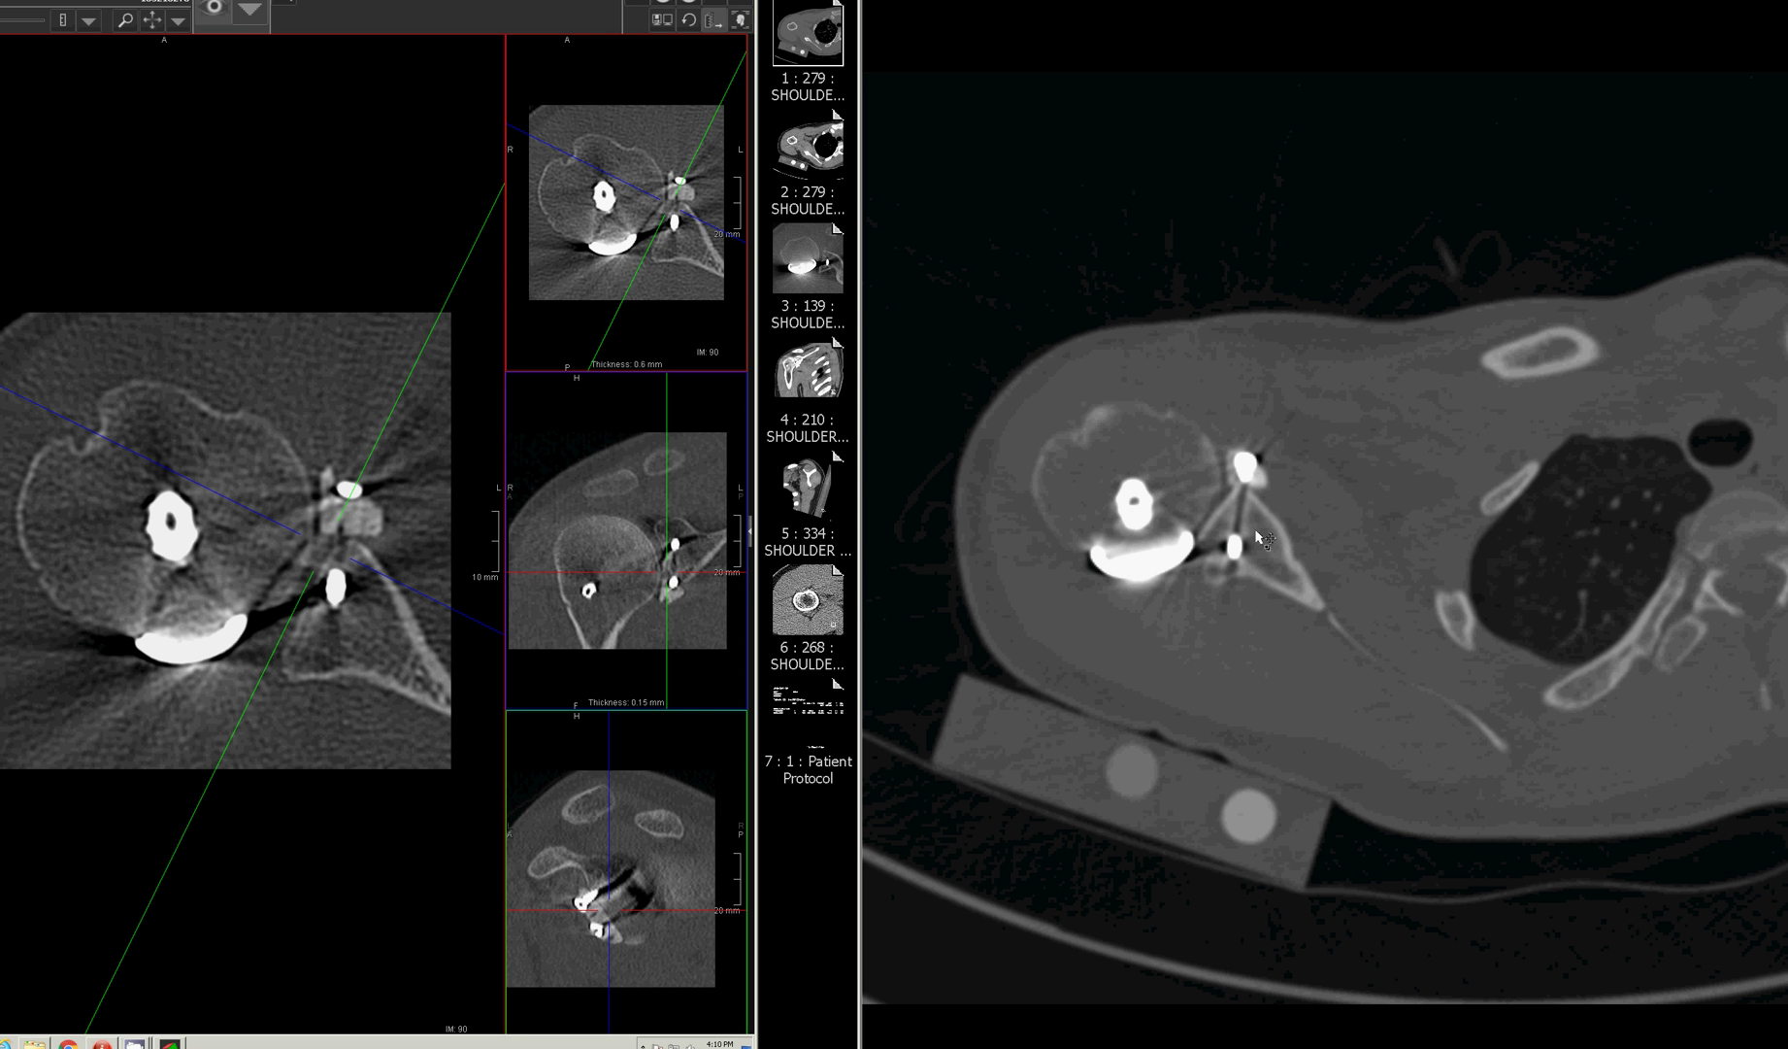
pyautogui.scroll(-4, 1262, 539)
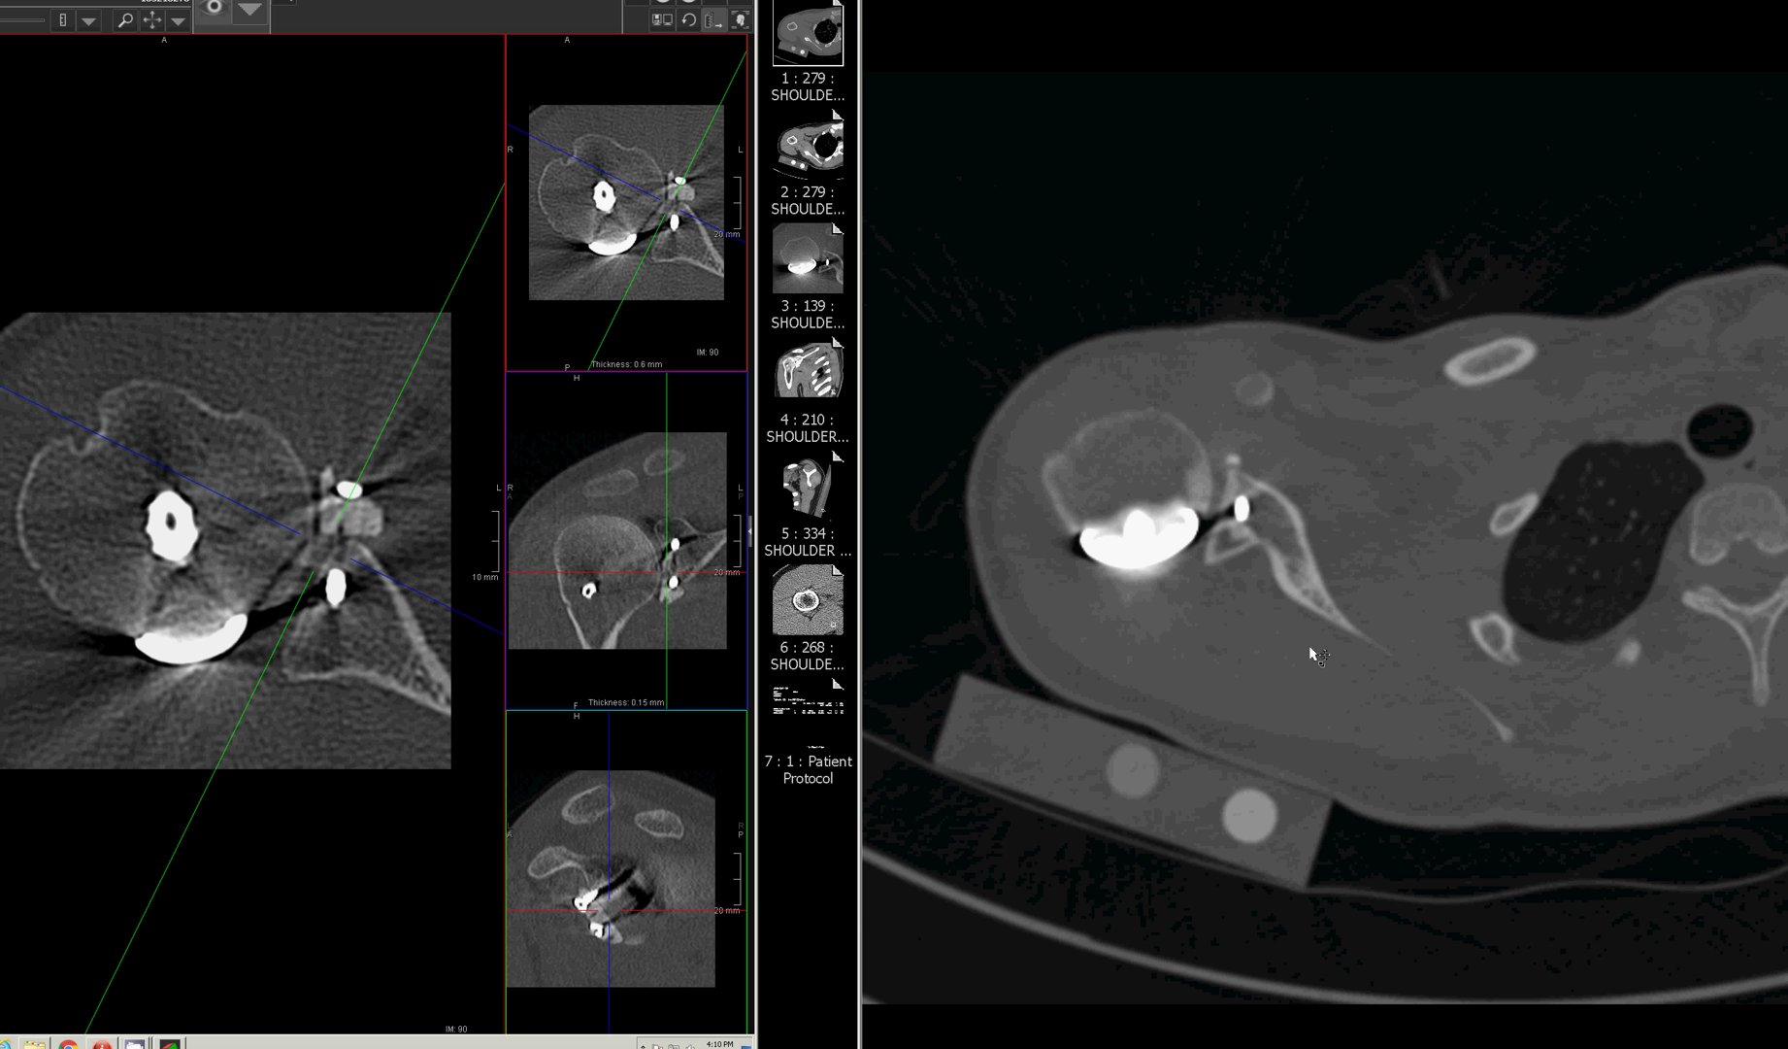
pyautogui.scroll(-5, 1376, 485)
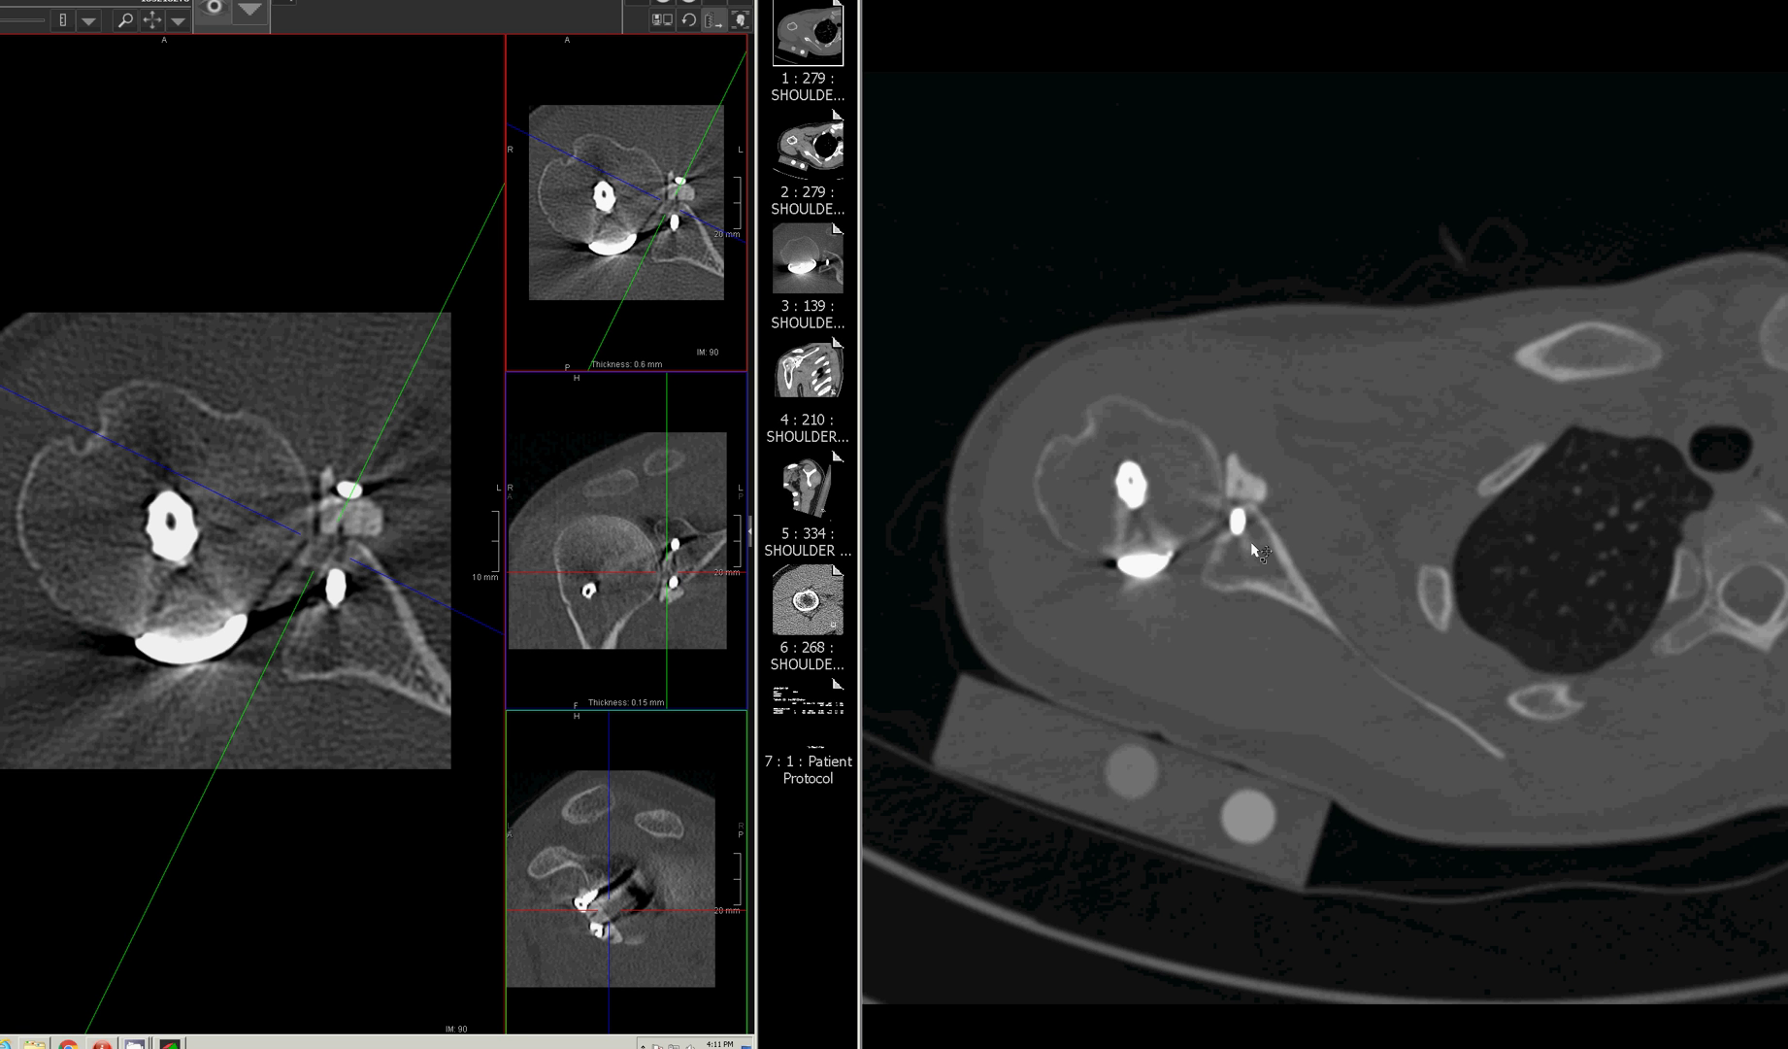
# Step: Restore the four-pane layout and page the linked axial bone and soft-tissue views to slice 92
pyautogui.doubleClick(1379, 498)
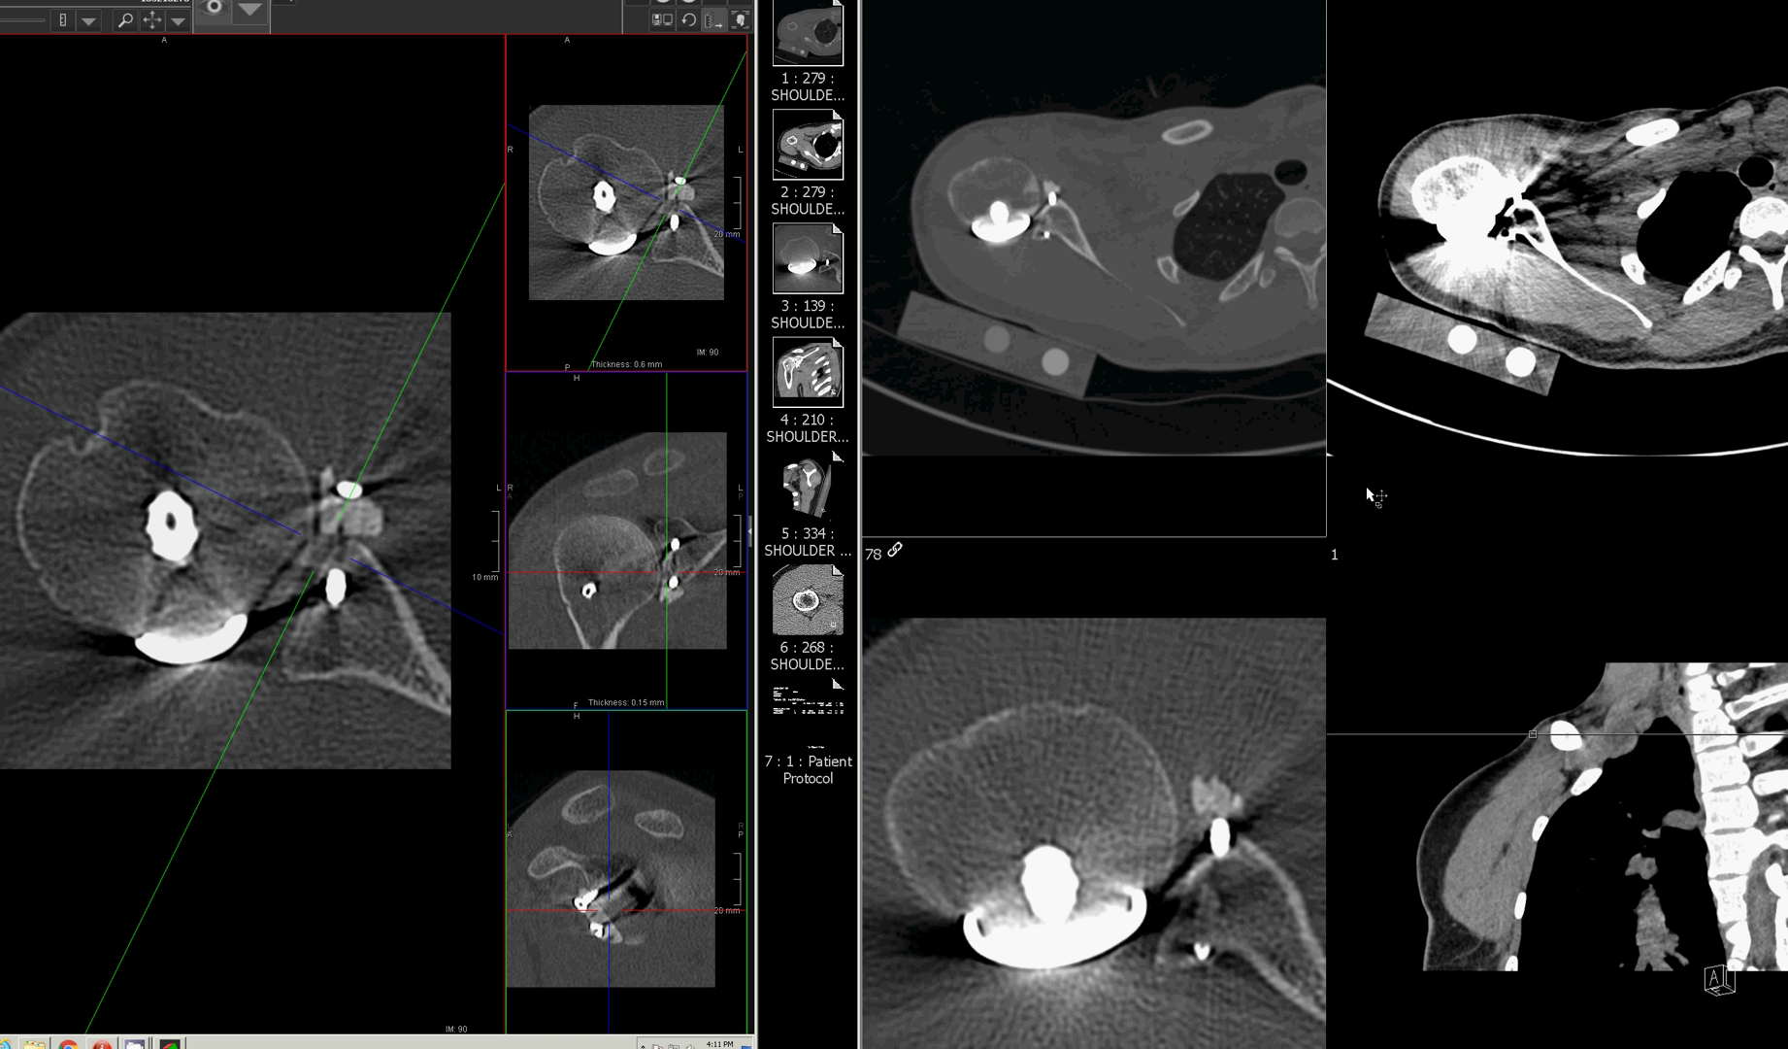
pyautogui.click(1598, 773)
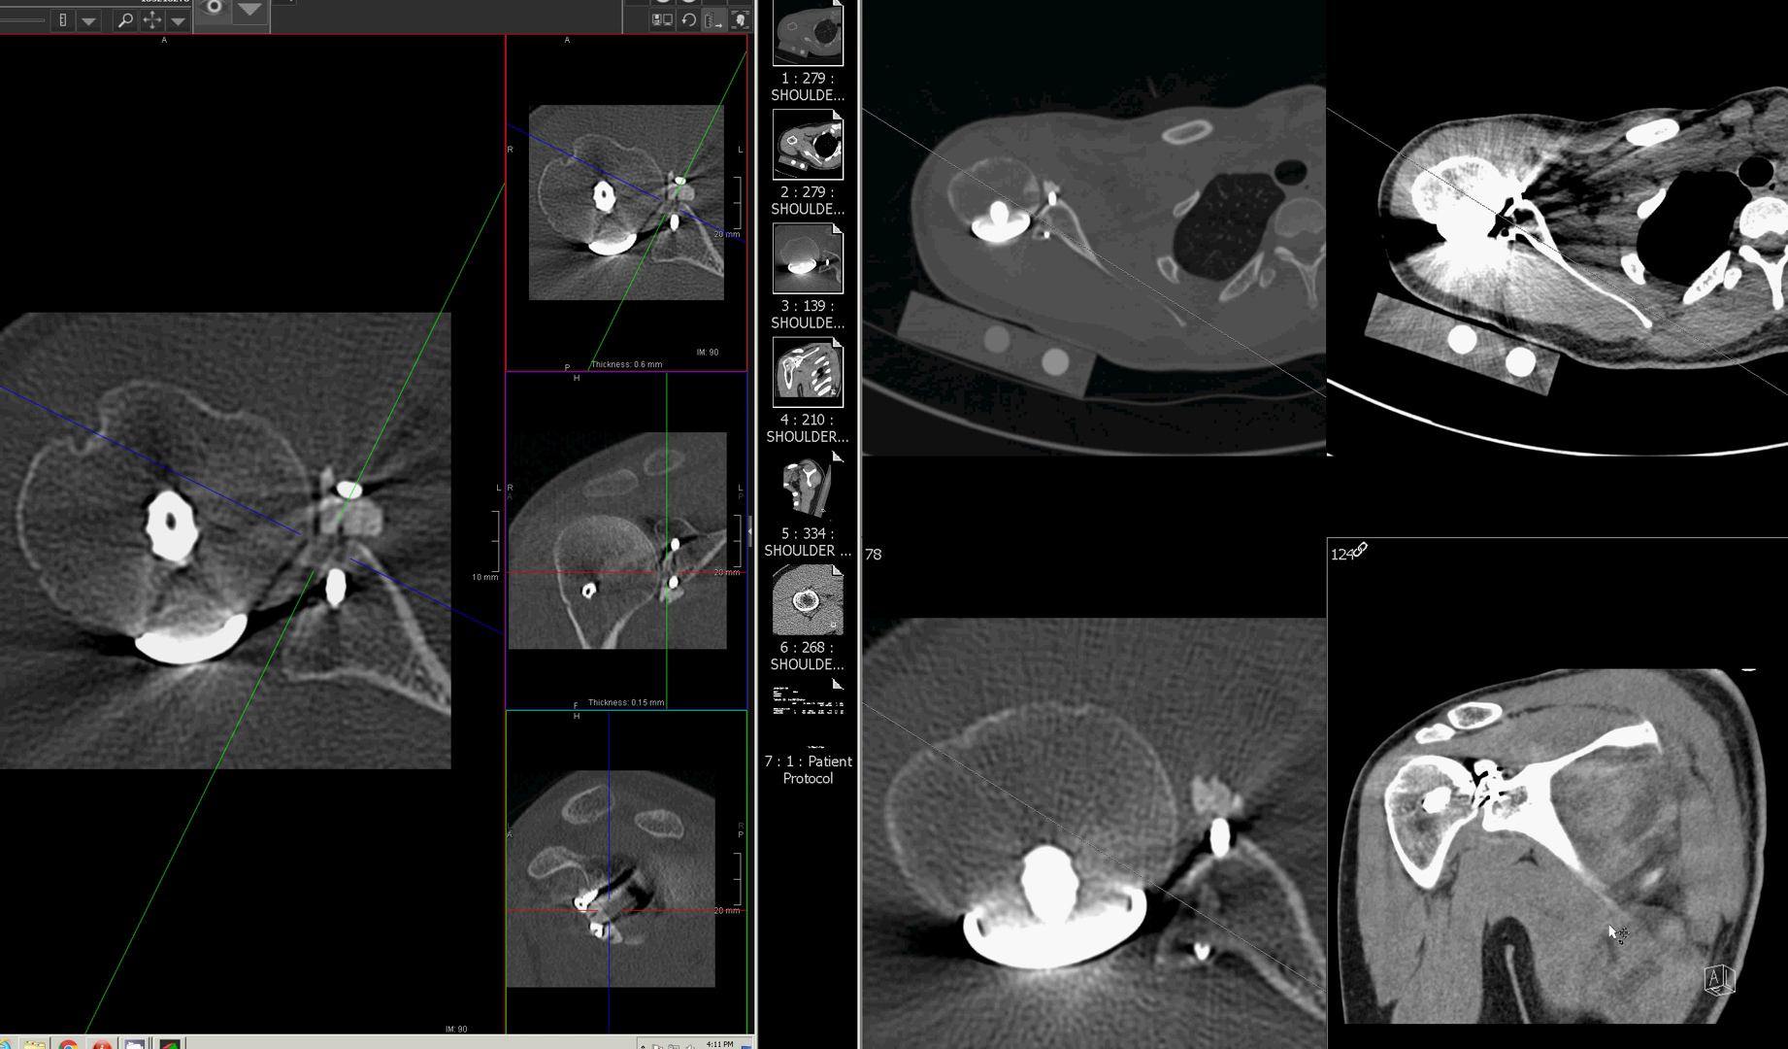
pyautogui.scroll(-2, 1612, 918)
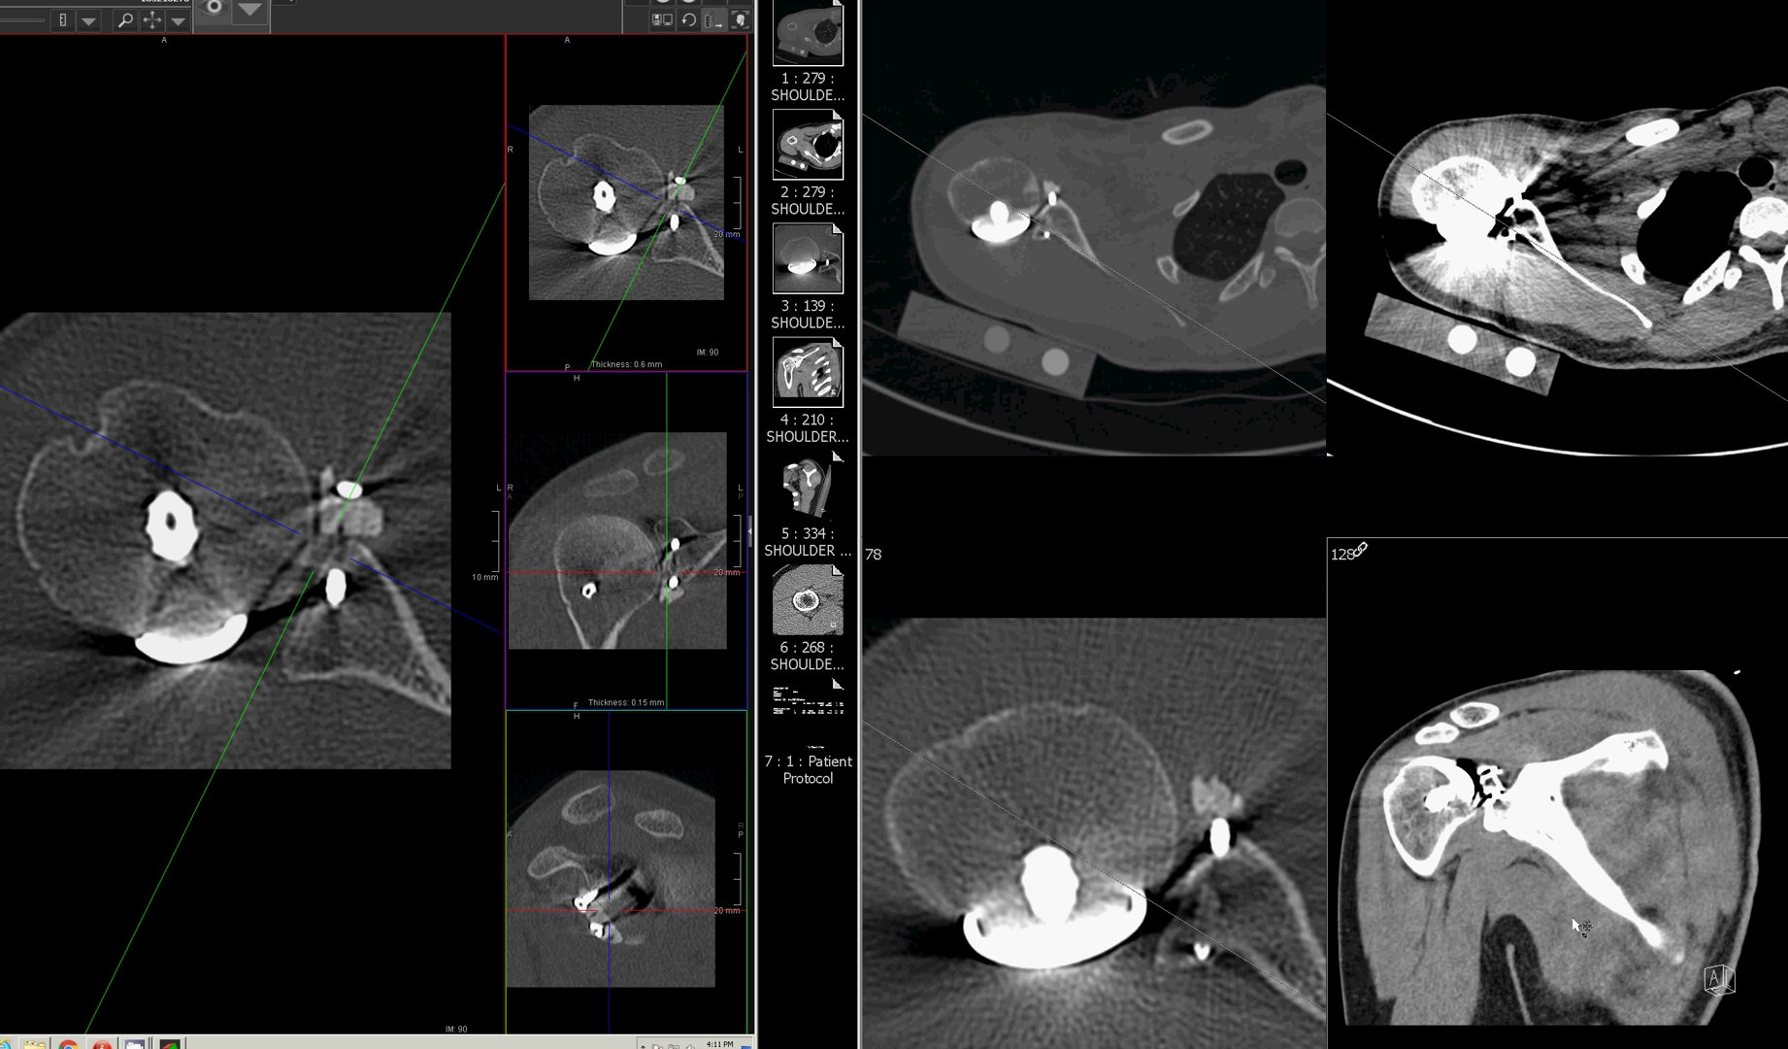
pyautogui.scroll(-7, 1544, 961)
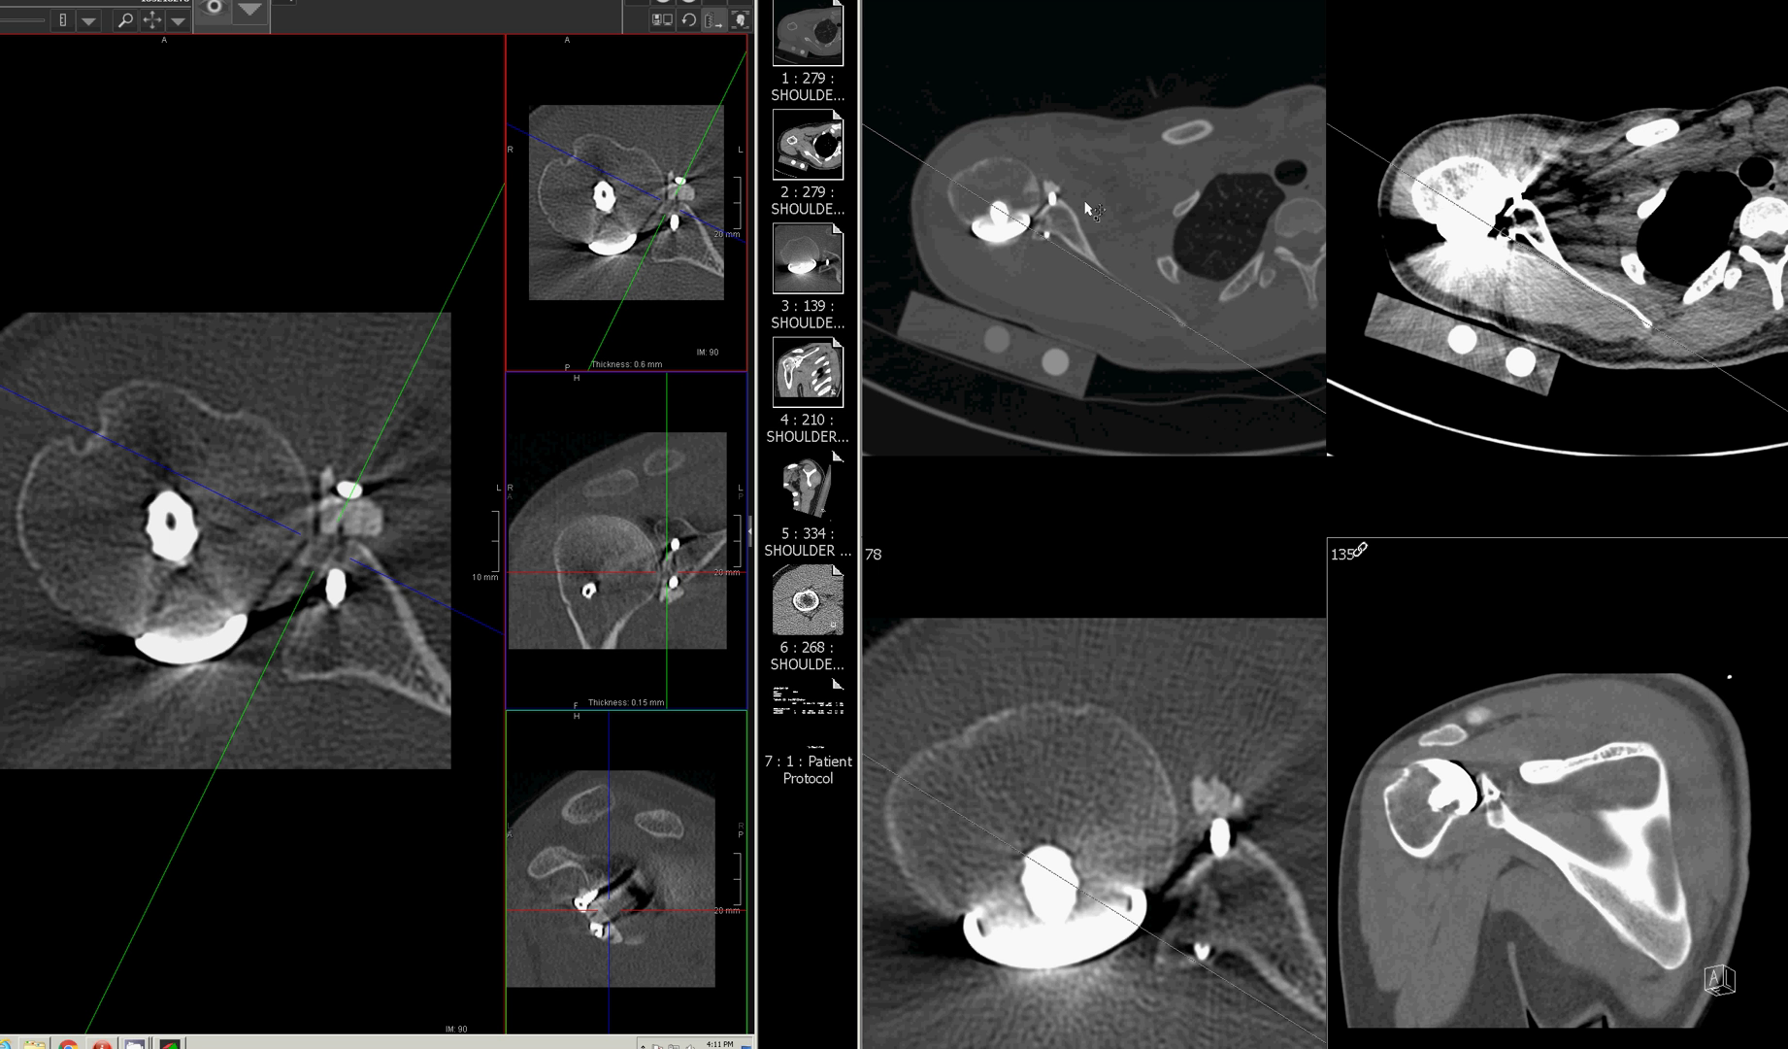
pyautogui.scroll(-14, 1097, 209)
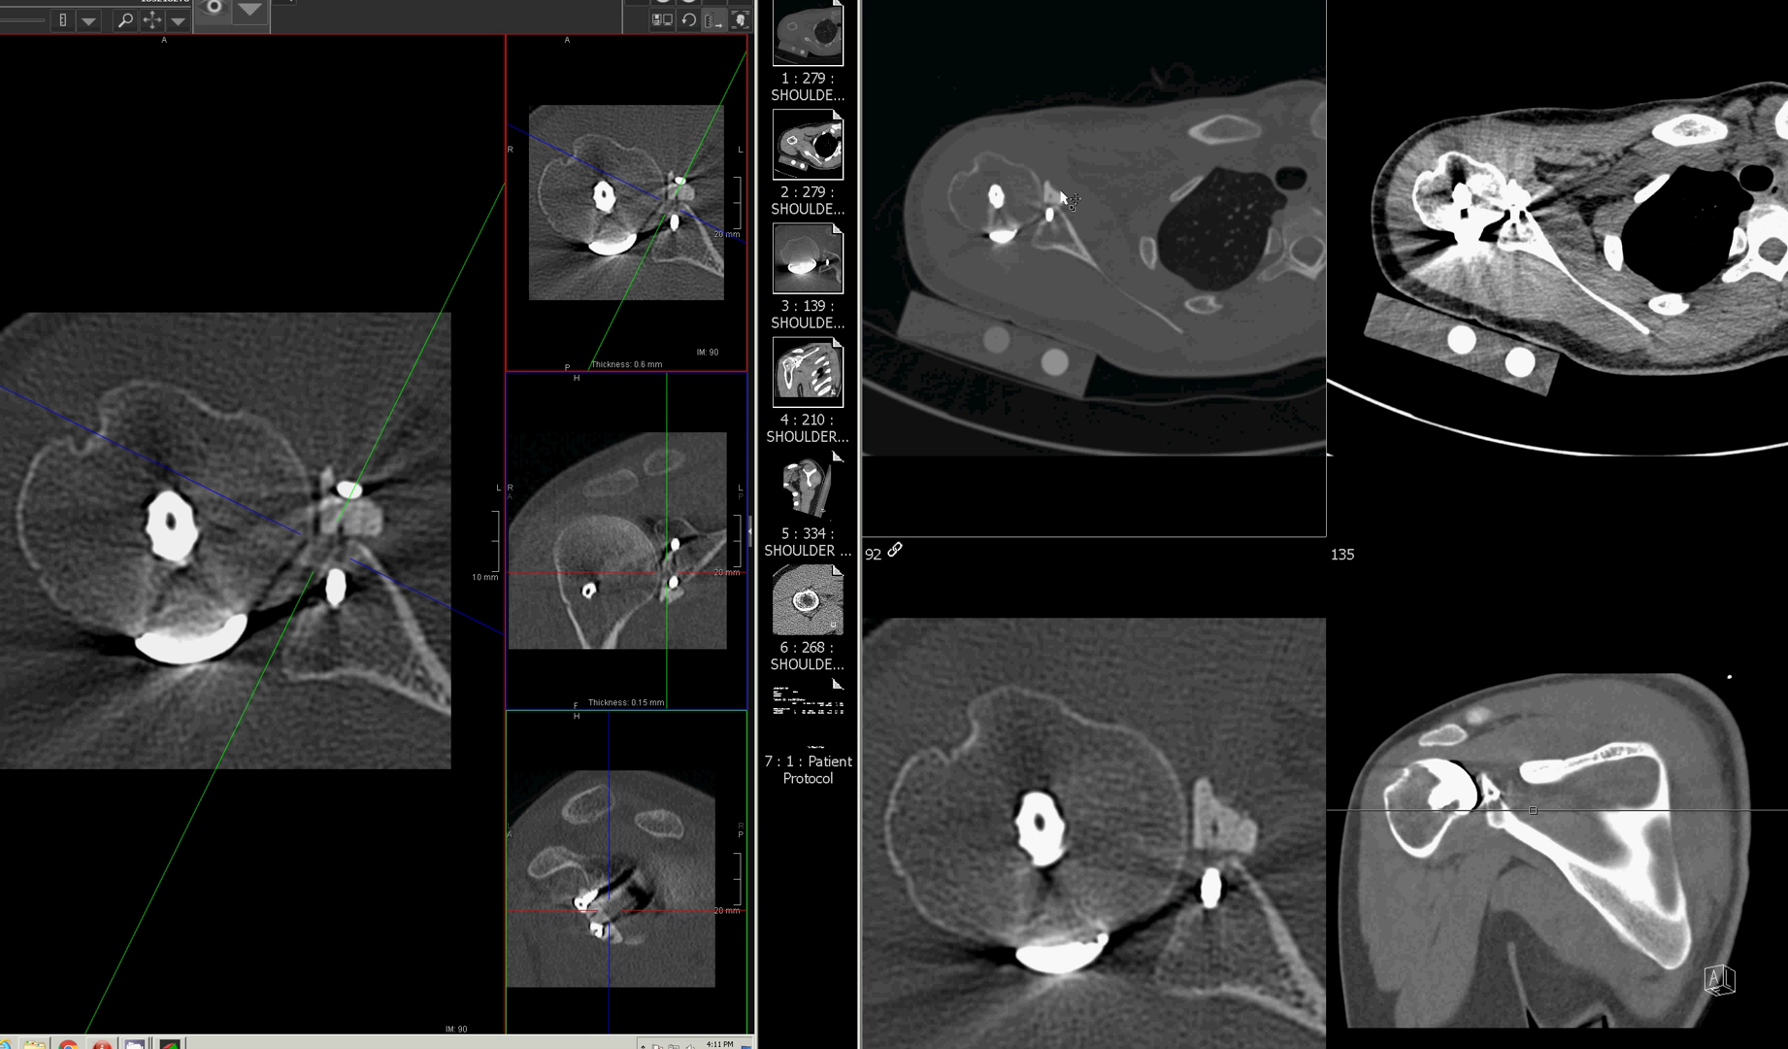
# Step: Maximize and restore the upper-left axial view, then scroll the coronal pane to slice 122
pyautogui.doubleClick(1101, 221)
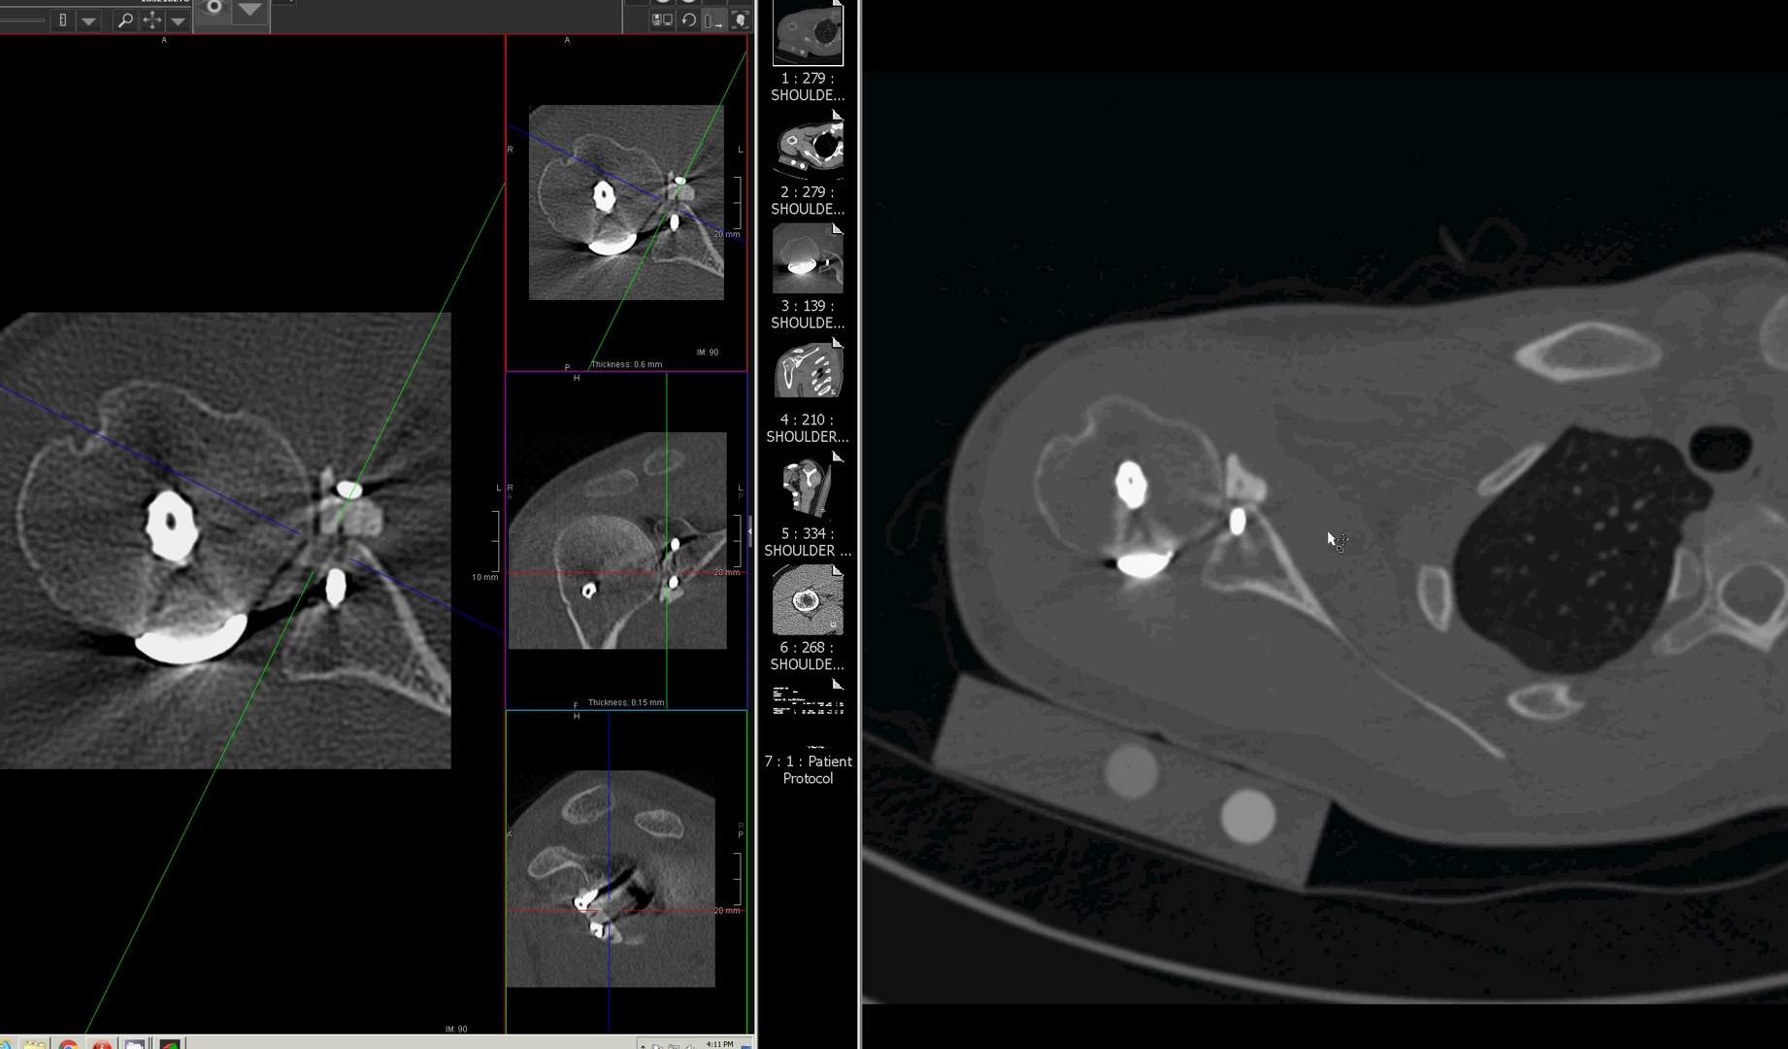
pyautogui.doubleClick(1604, 672)
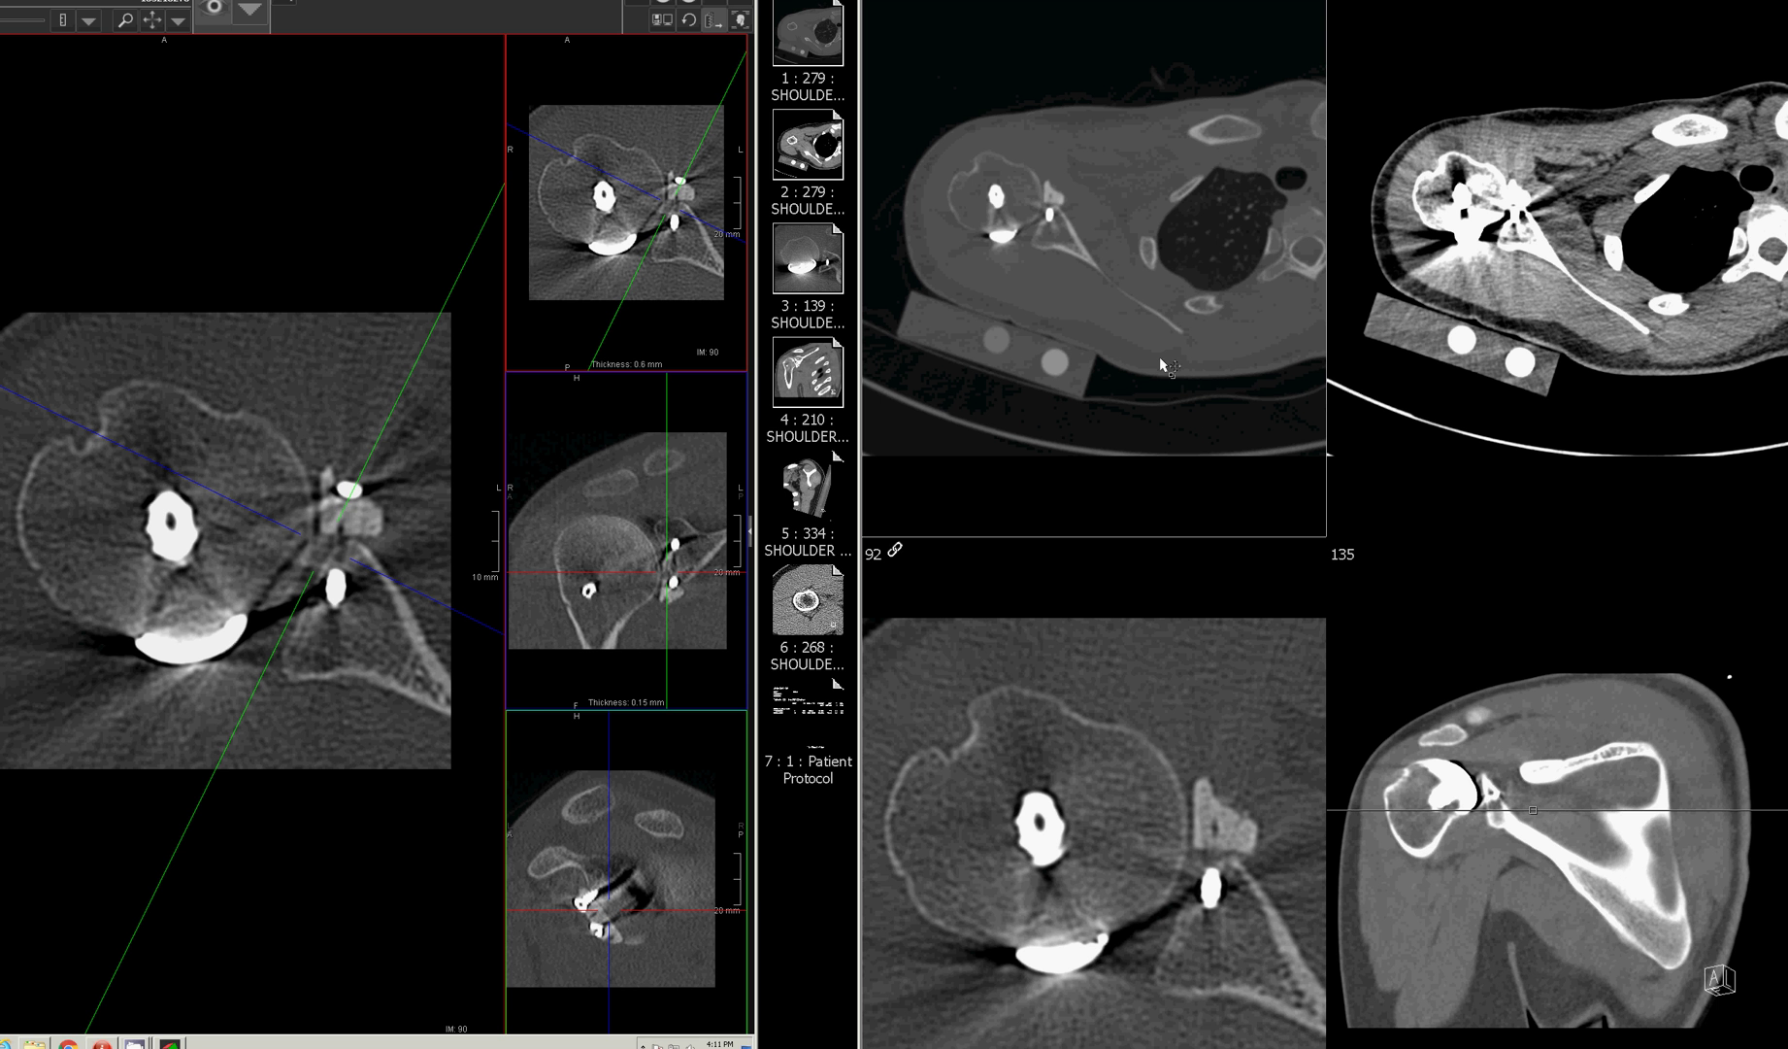
pyautogui.scroll(13, 1553, 825)
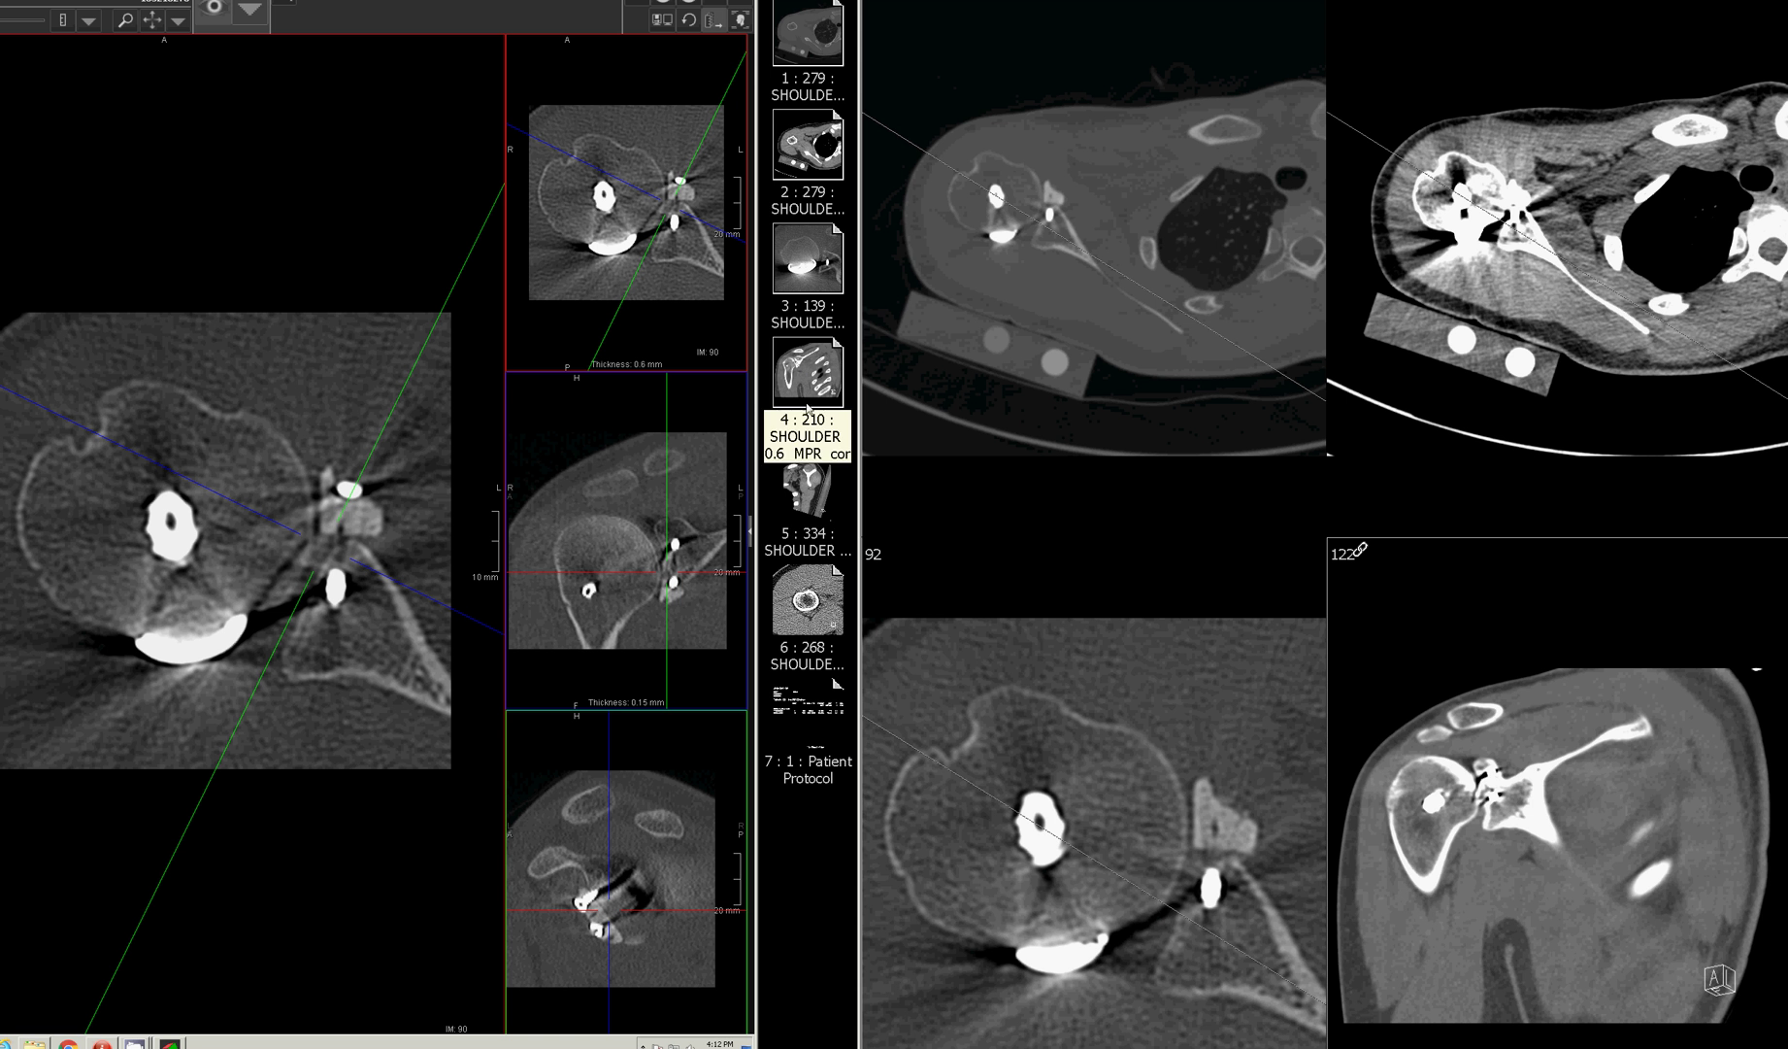
# Step: Load series 5 into the lower-right view and apply the bone window preset
pyautogui.moveTo(808, 485); pyautogui.dragTo(1554, 742)
pyautogui.scroll(-20, 1557, 743)
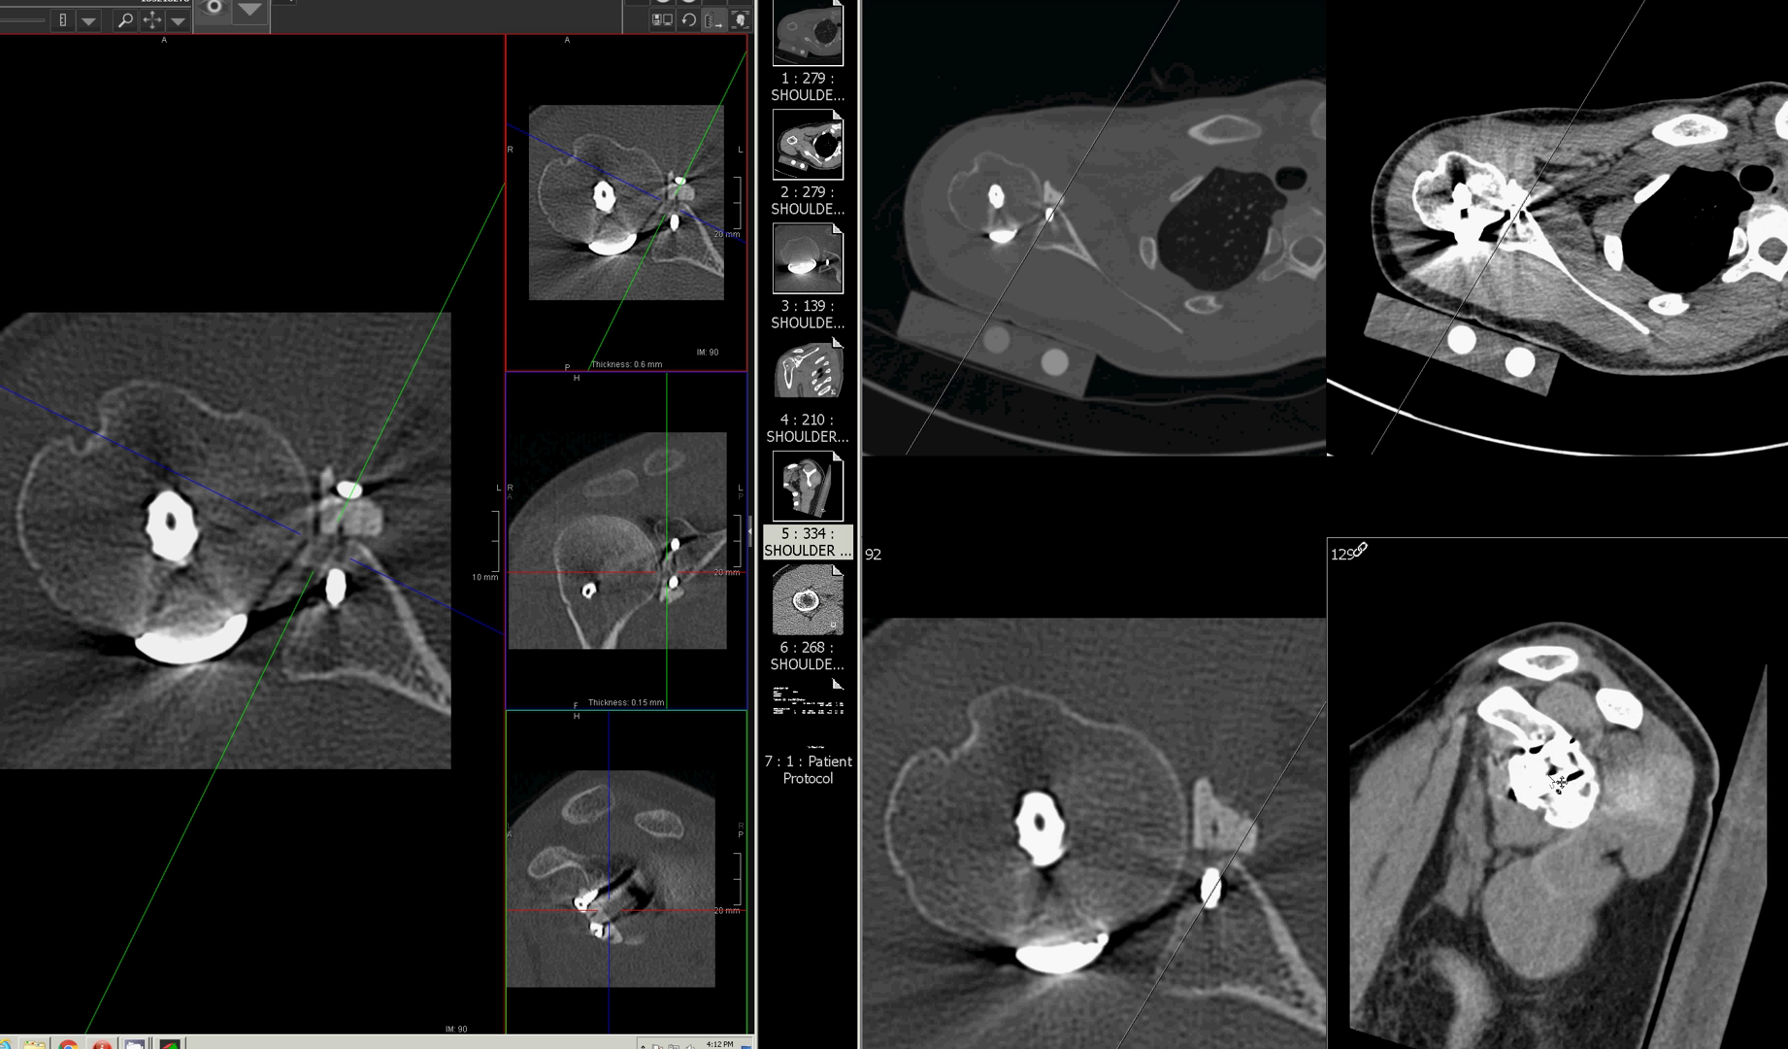
pyautogui.click(1249, 152)
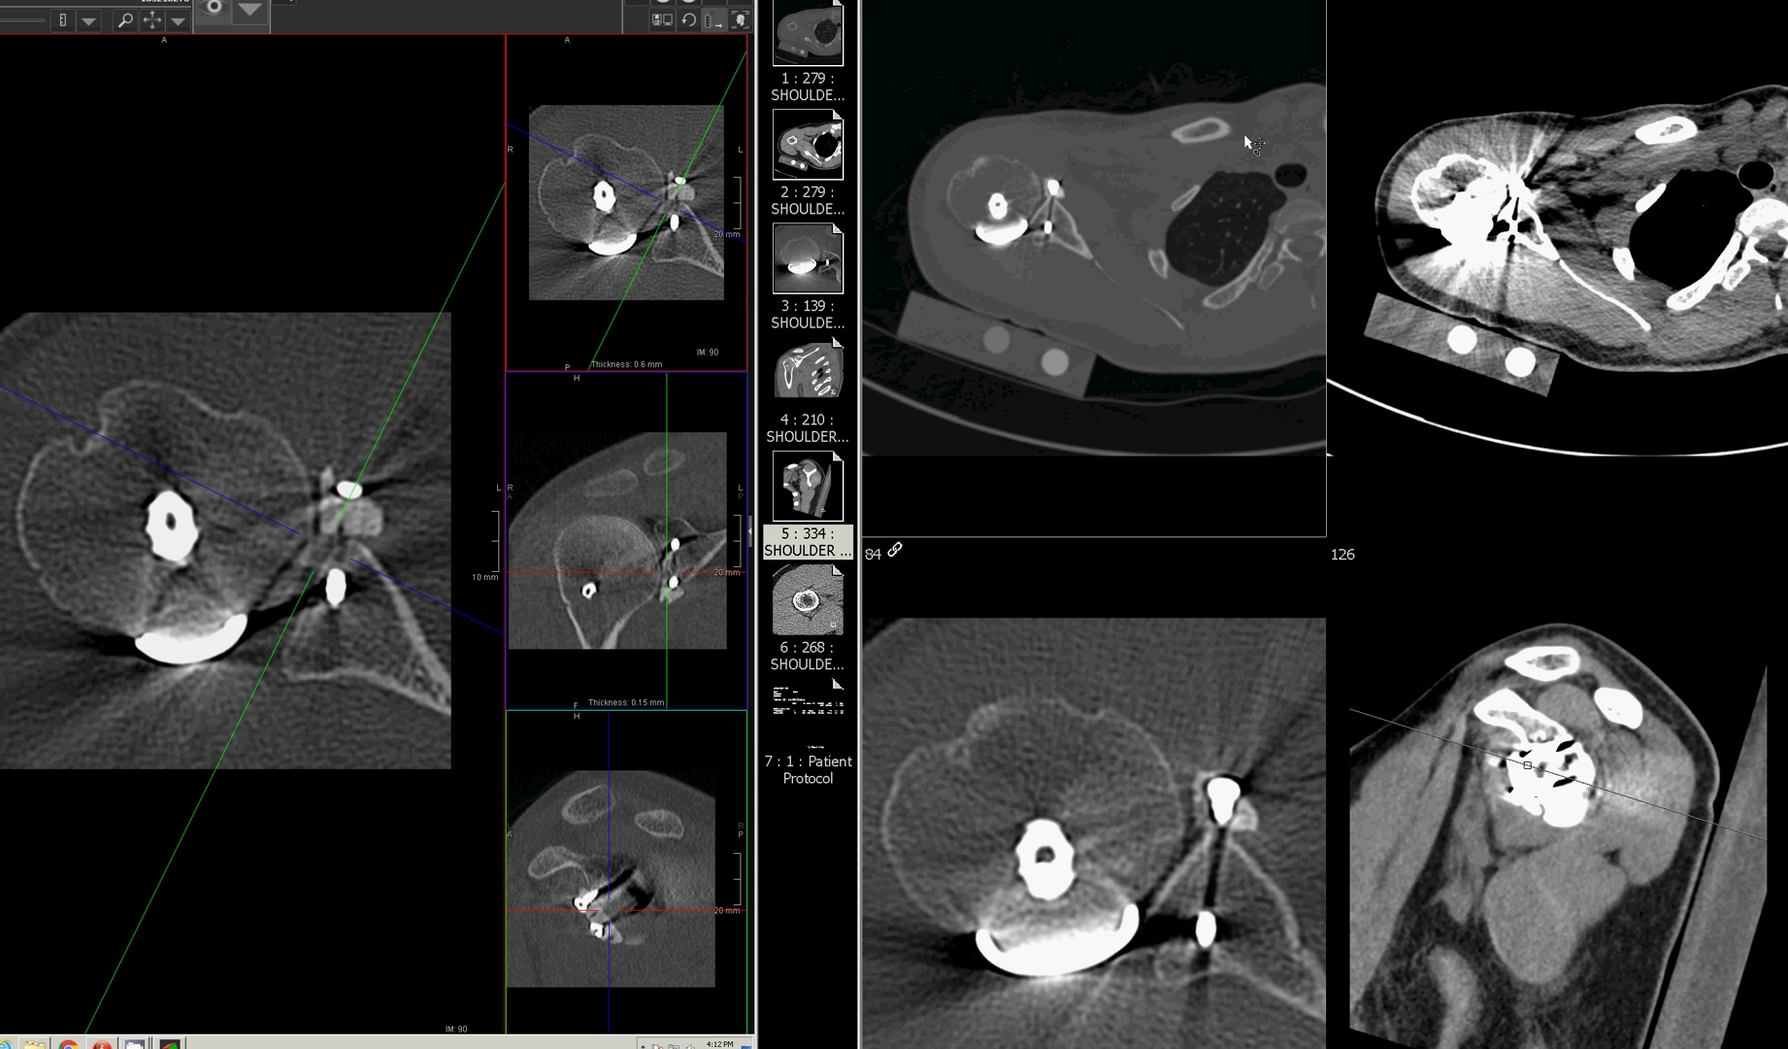
pyautogui.click(1517, 638)
pyautogui.scroll(4, 1513, 767)
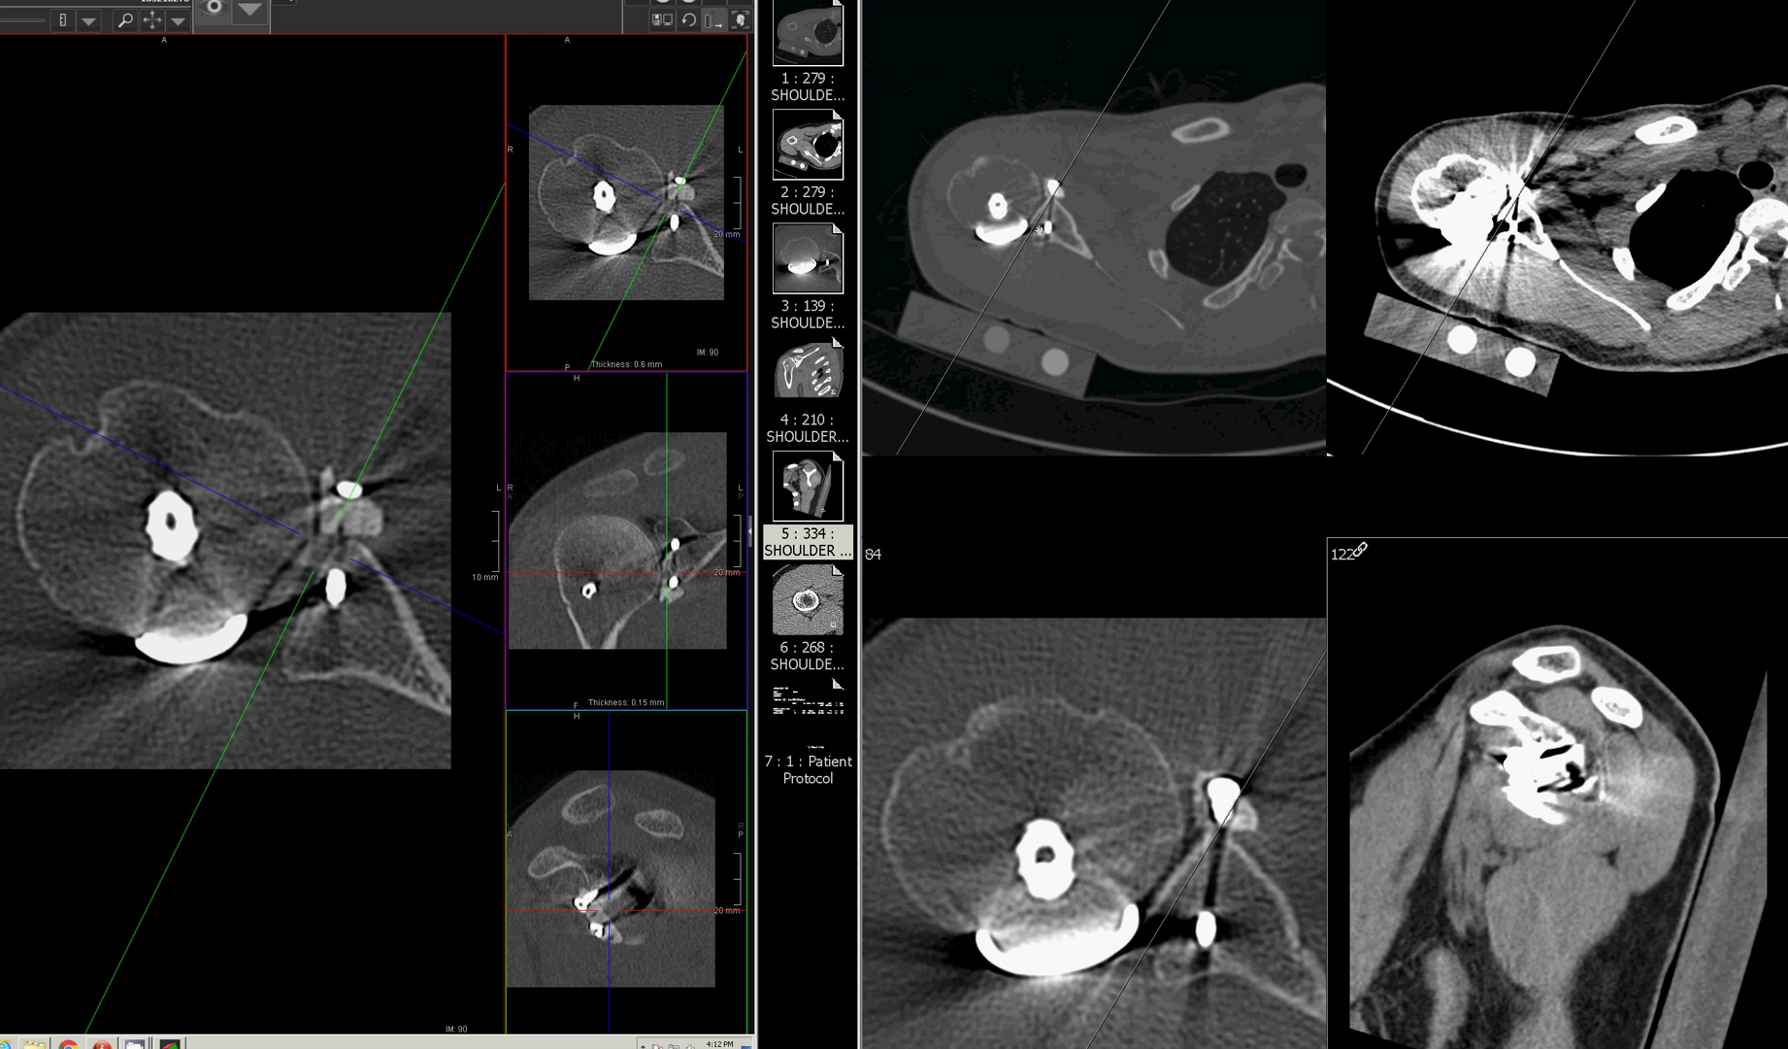
pyautogui.press('2')
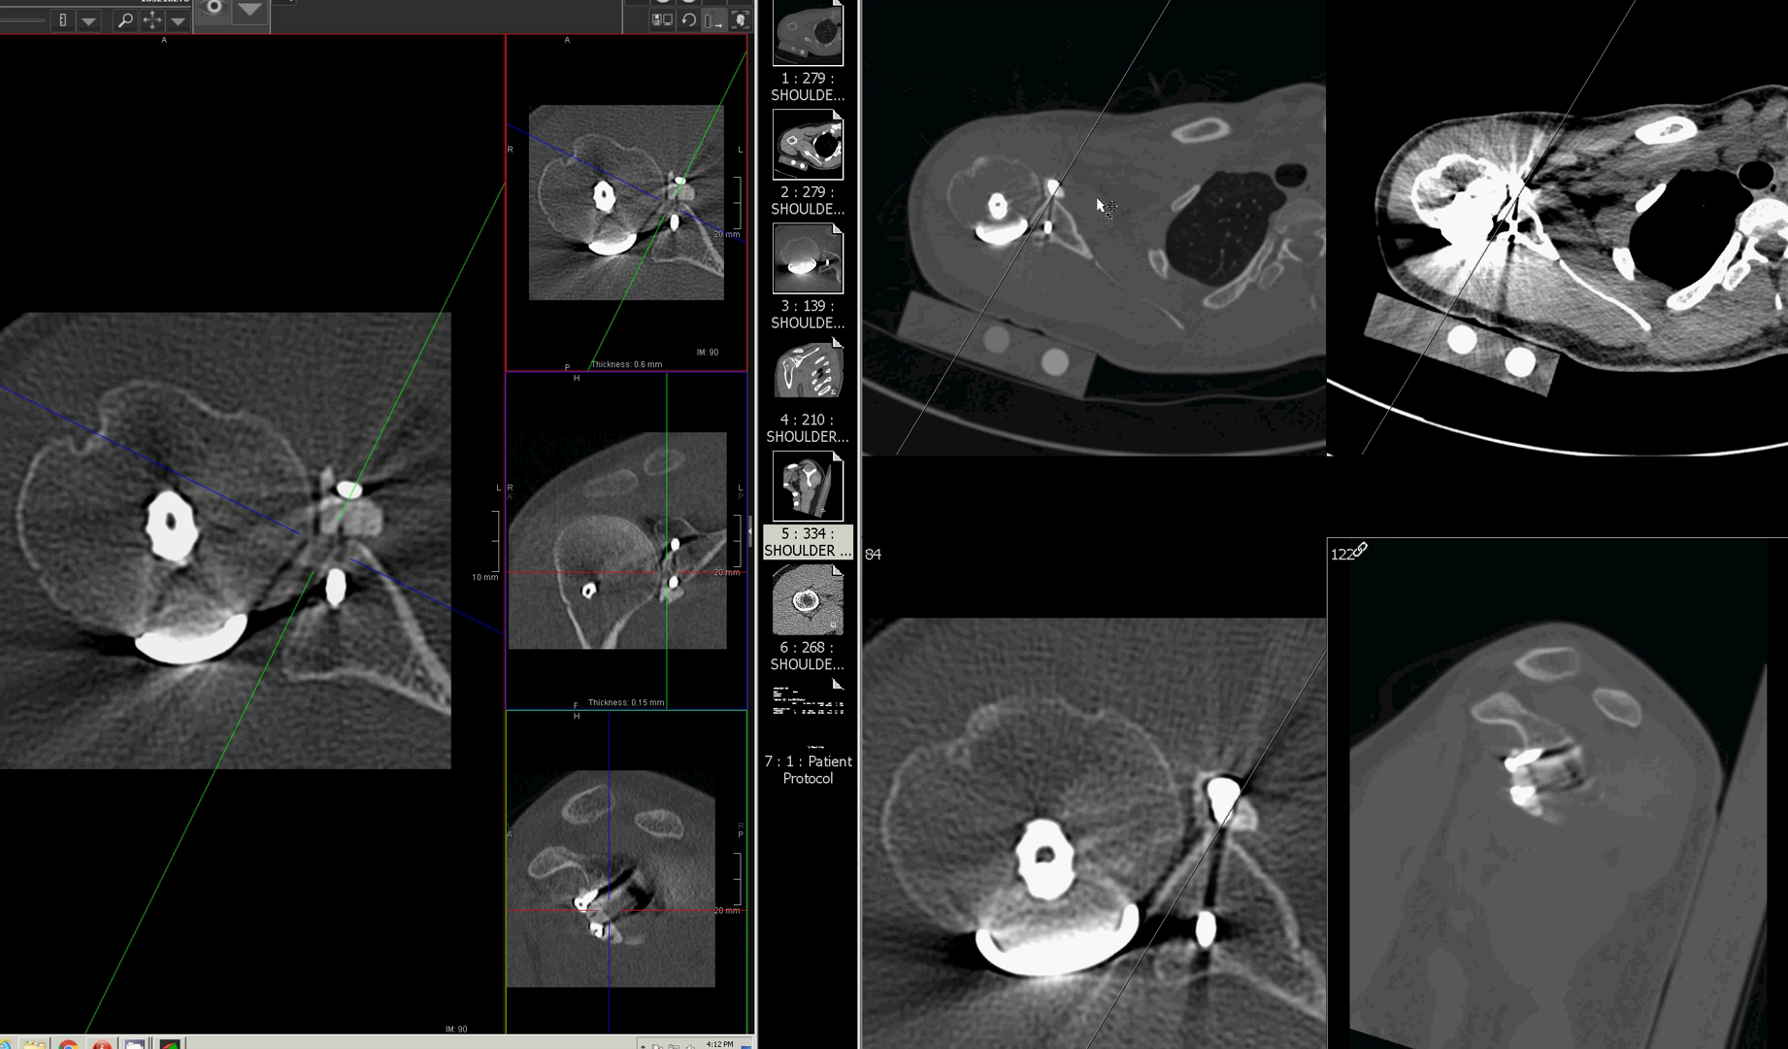
# Step: Page series 5 to slice 118 alongside the axial views and switch it to a soft-tissue window
pyautogui.moveTo(1141, 340); pyautogui.dragTo(1154, 156)
pyautogui.moveTo(1467, 570); pyautogui.dragTo(1462, 747)
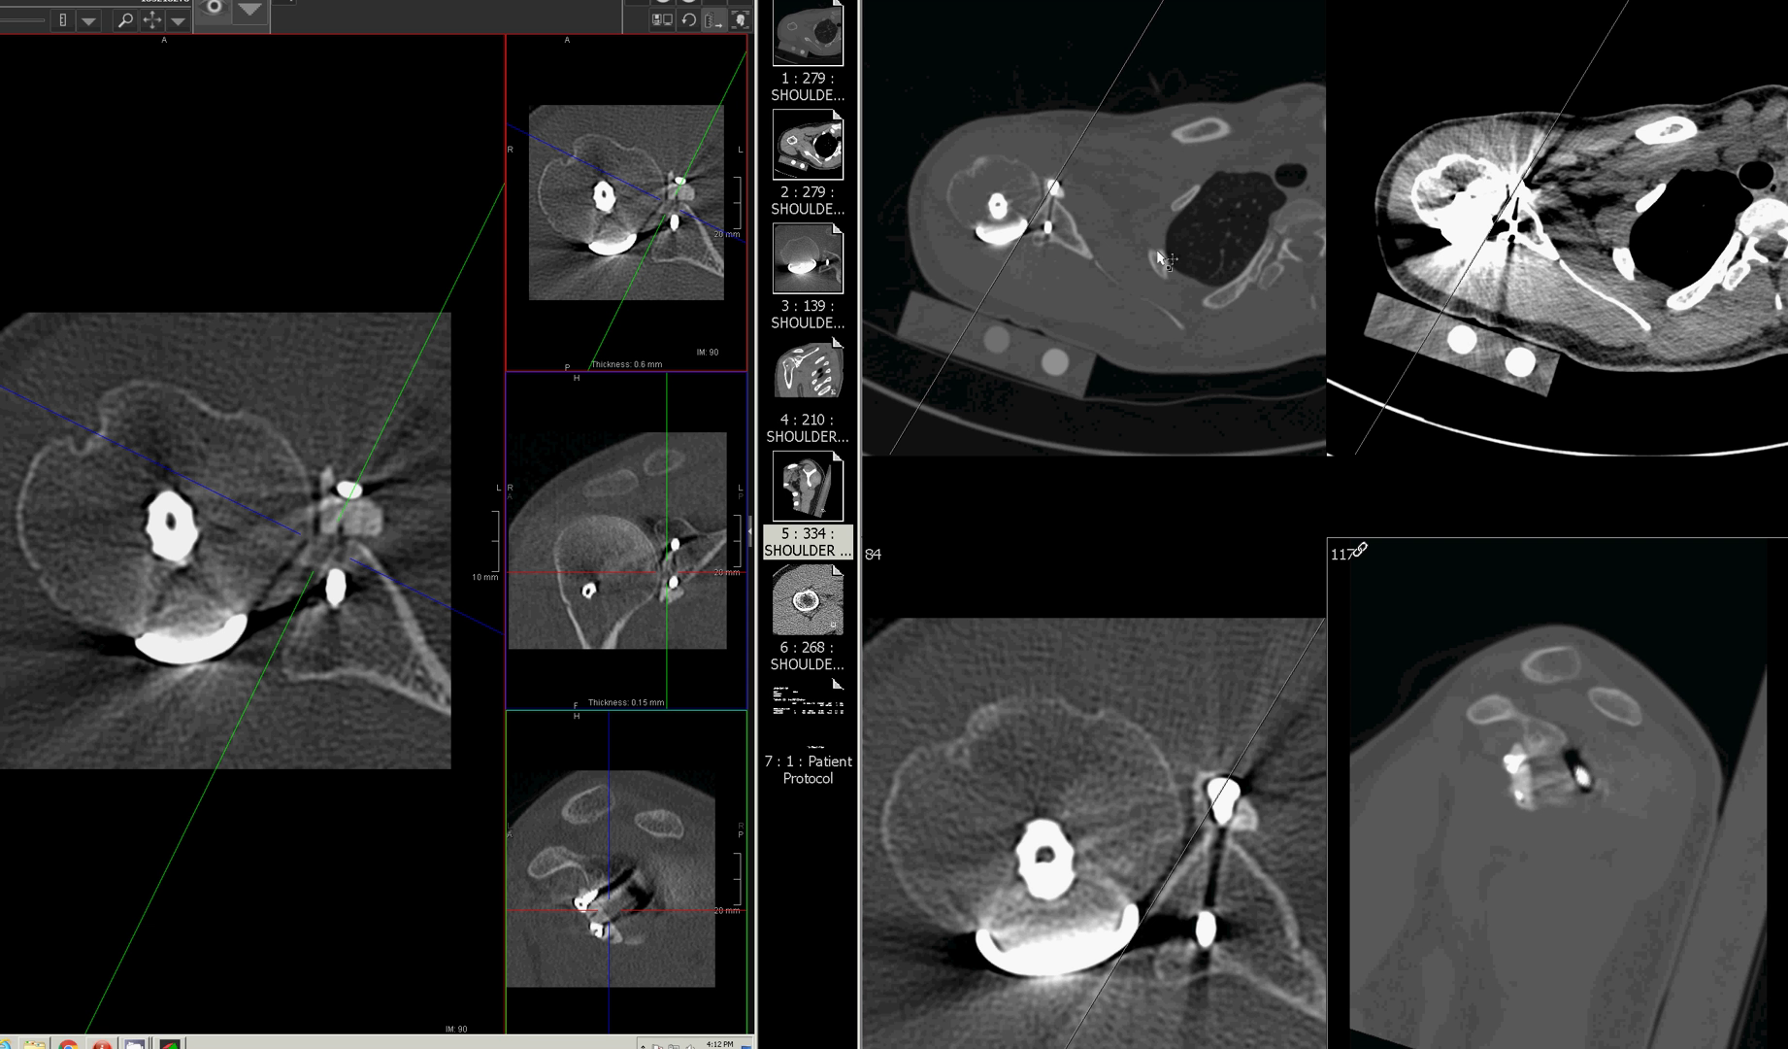
pyautogui.click(1063, 221)
pyautogui.scroll(-6, 1126, 117)
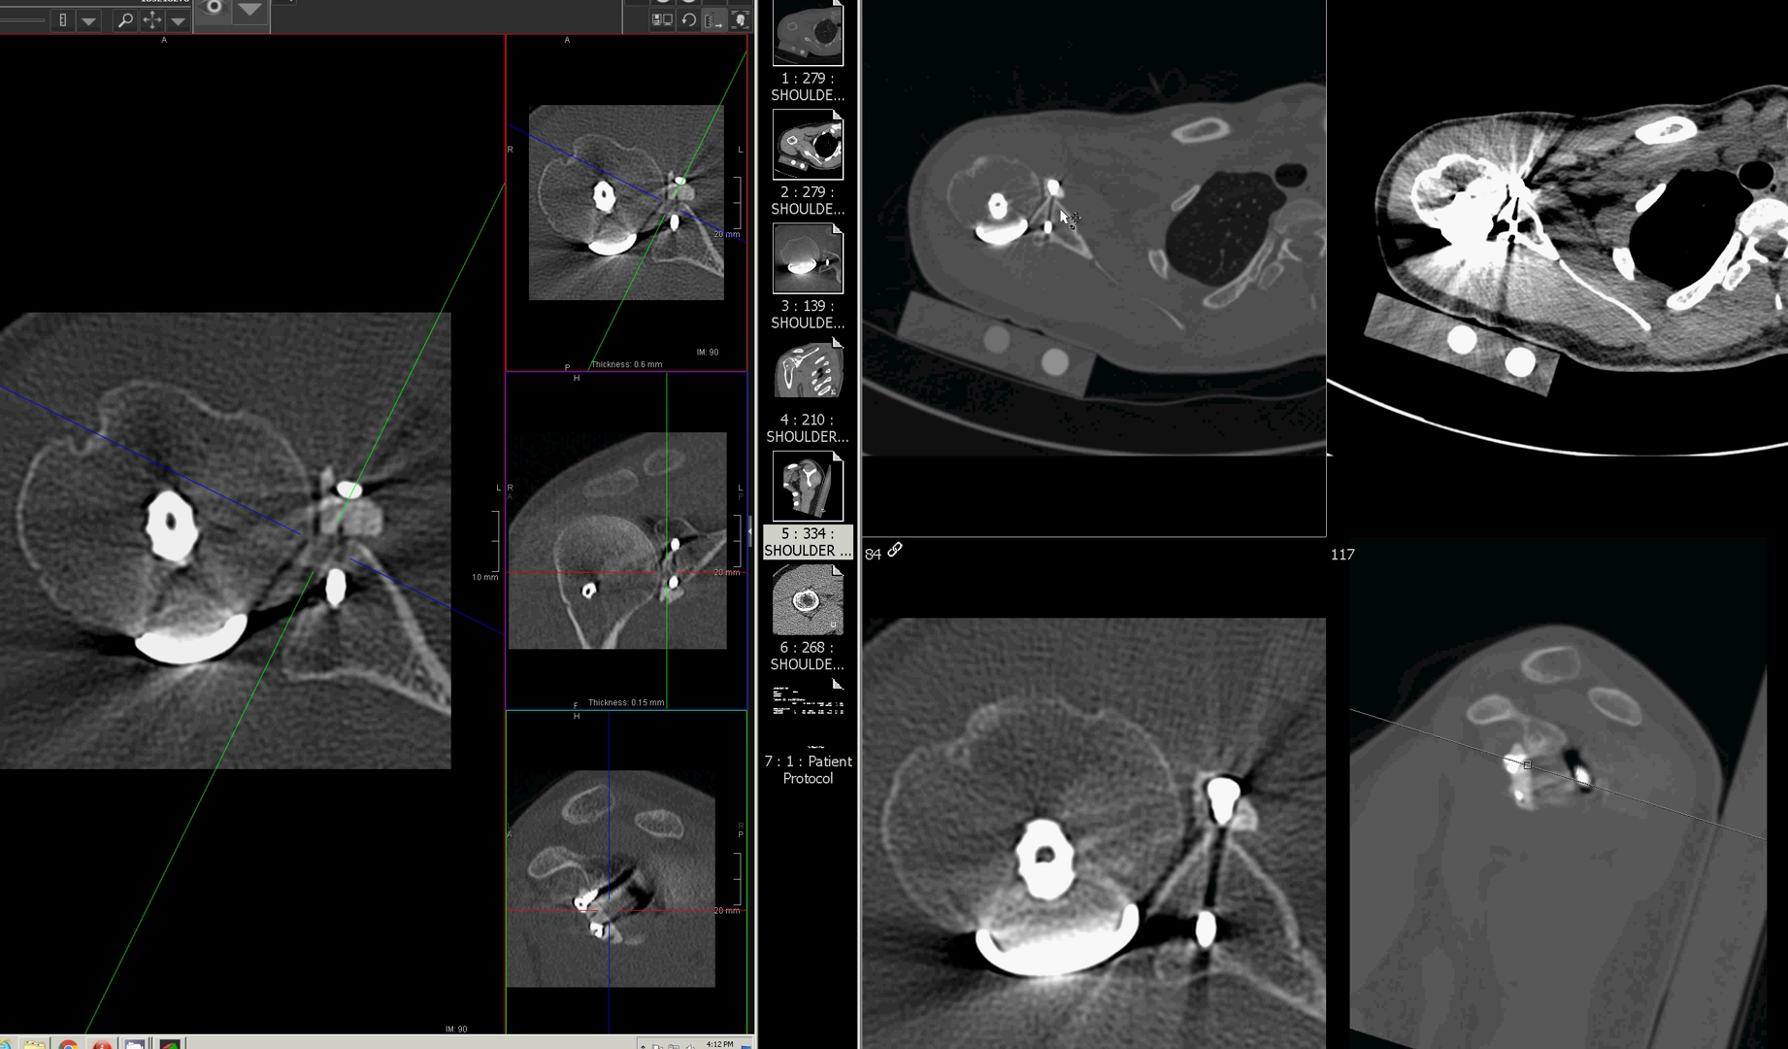
pyautogui.scroll(-7, 1573, 782)
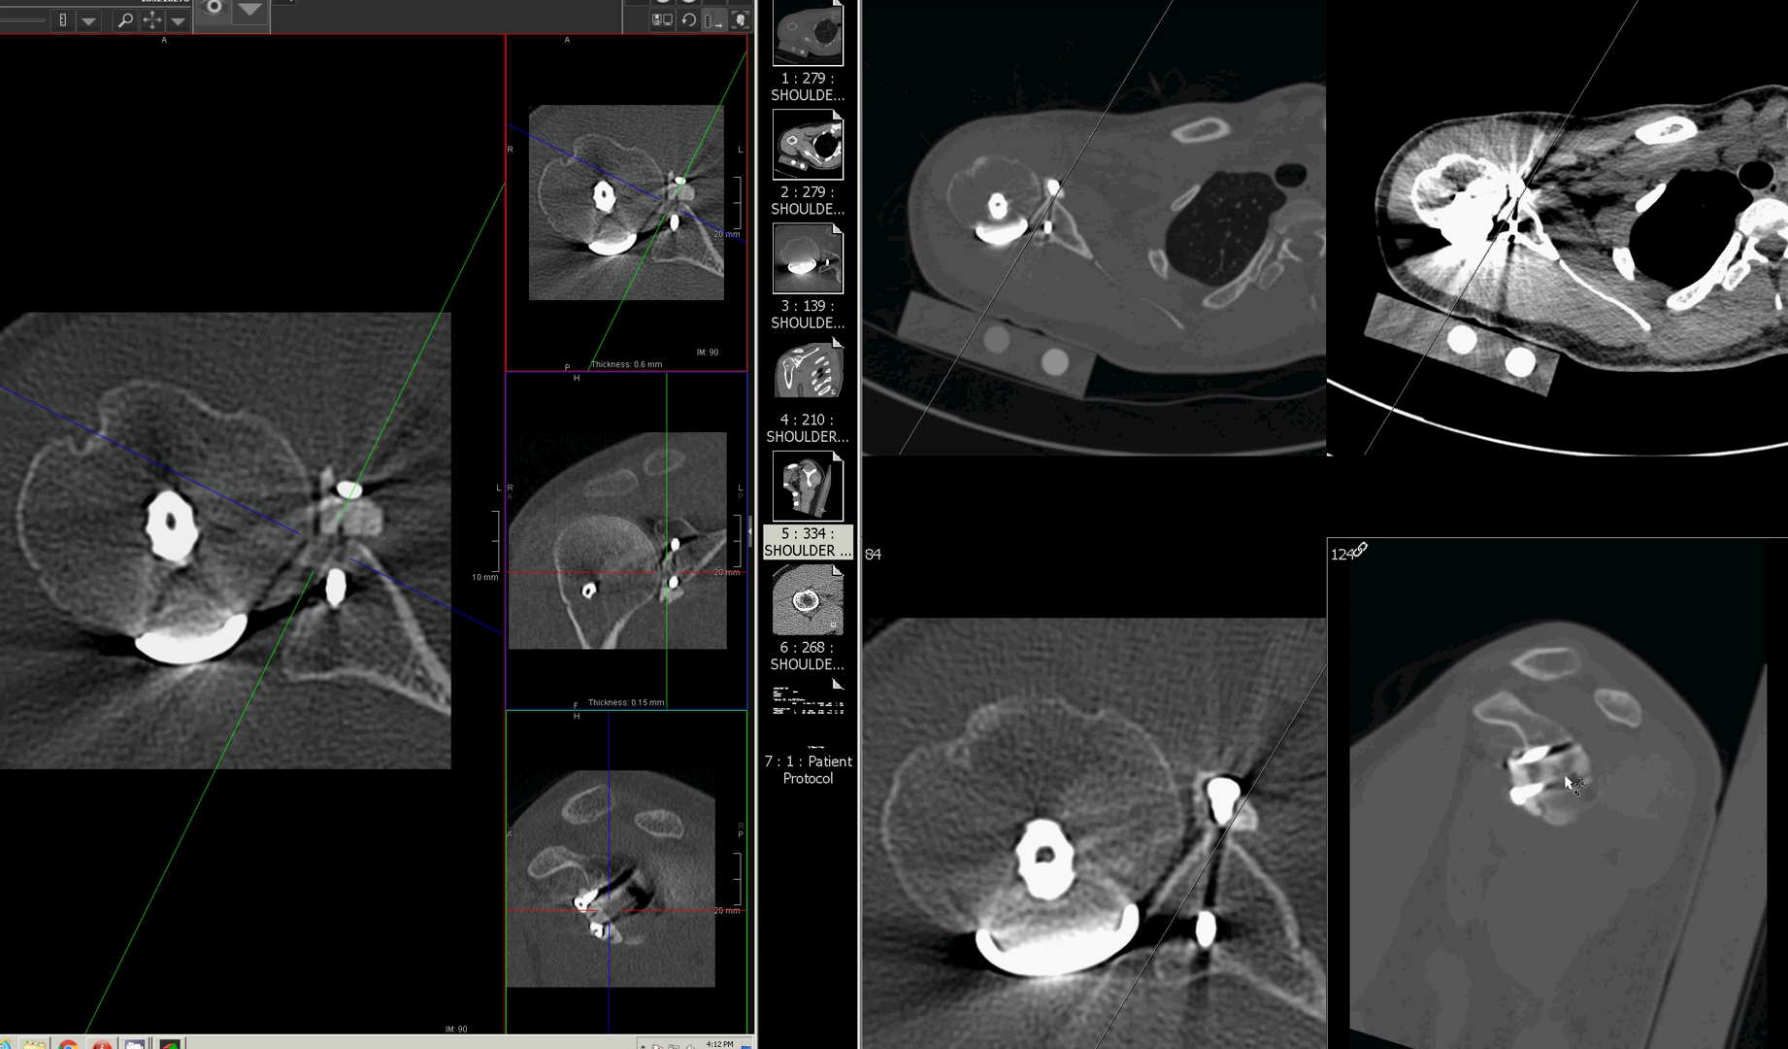
pyautogui.scroll(6, 1573, 782)
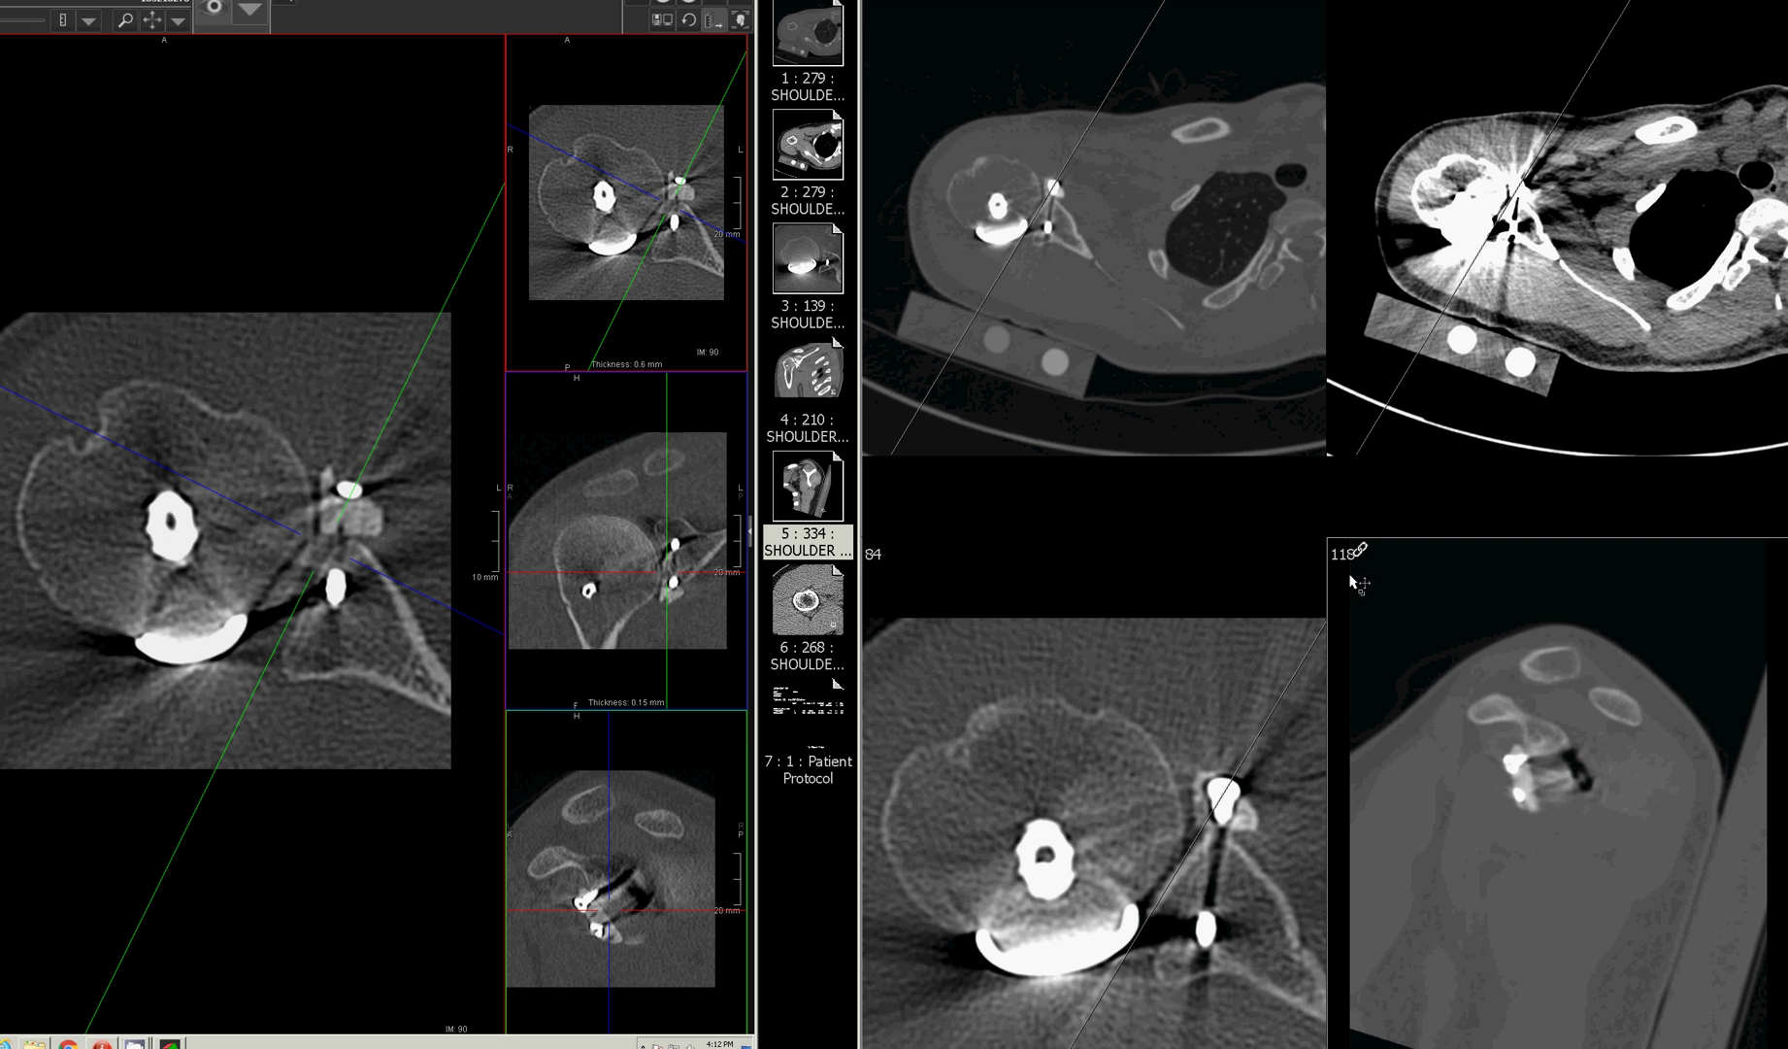
pyautogui.moveTo(1593, 927); pyautogui.dragTo(1295, 806)
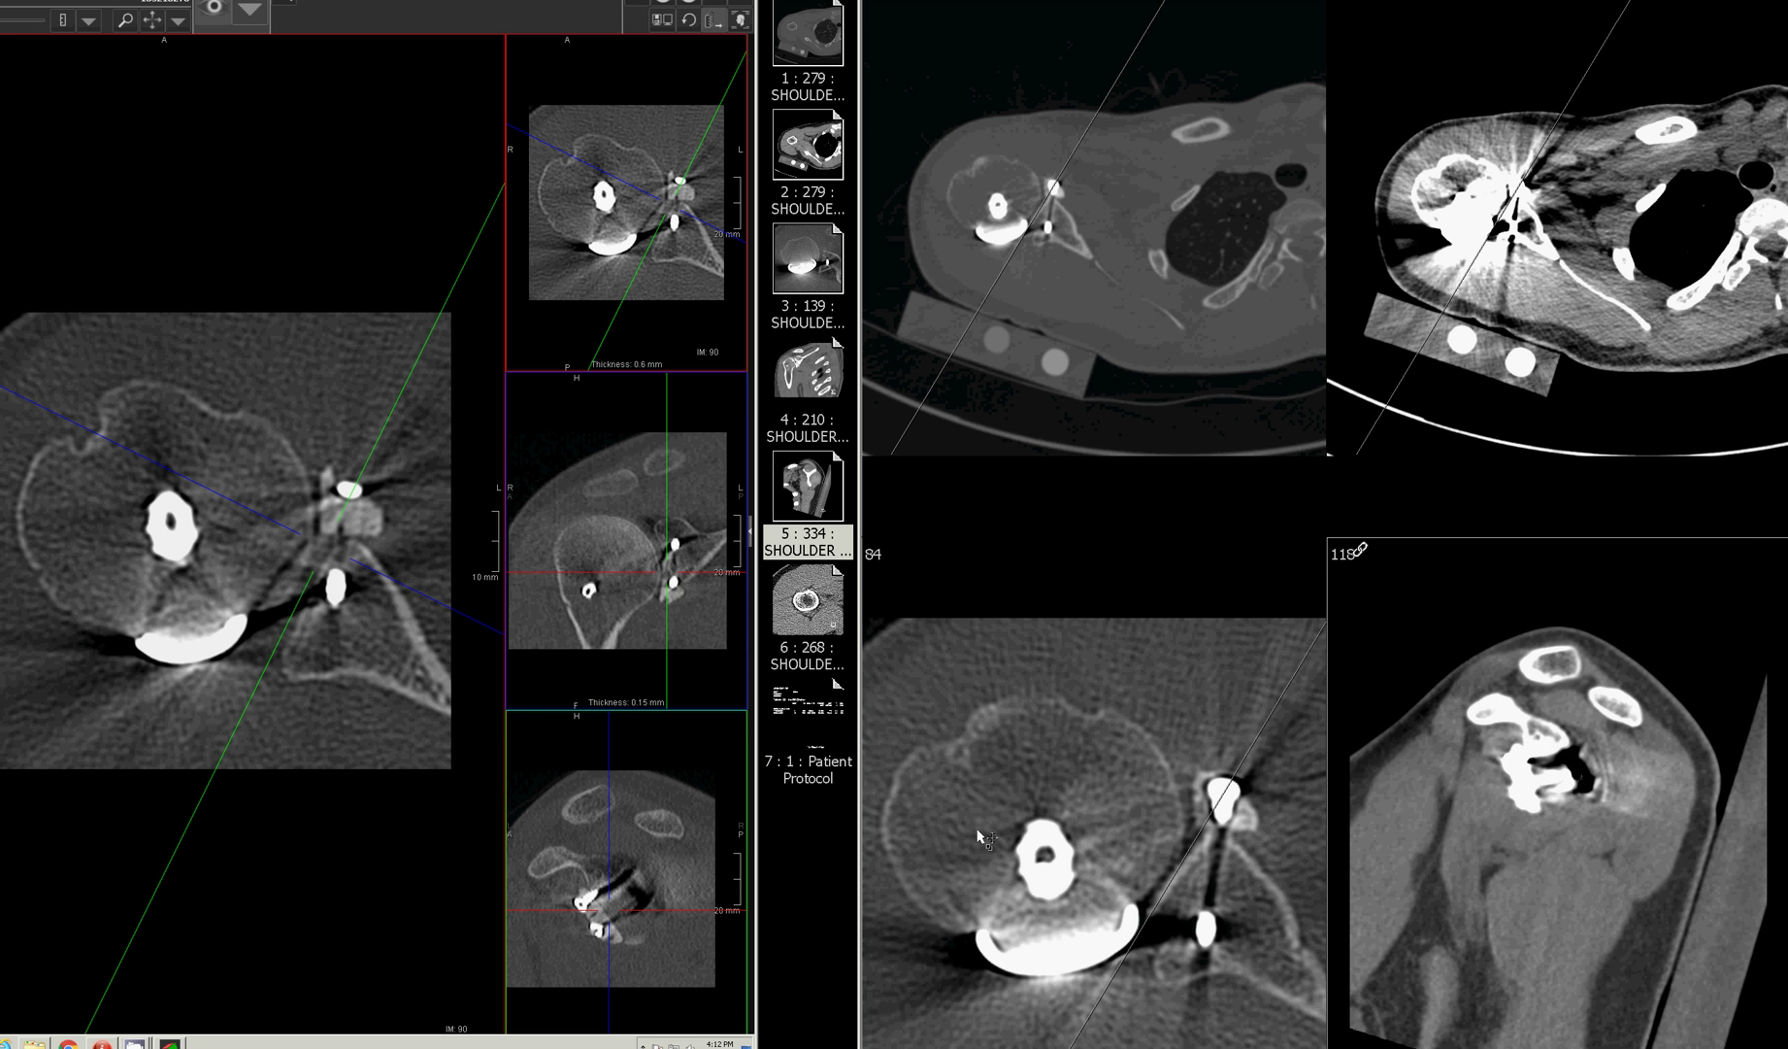
# Step: Set the upper-left axial window to W 745 : L 31, then widen it to W 2851 : L 143
pyautogui.moveTo(1145, 399); pyautogui.dragTo(1006, 851)
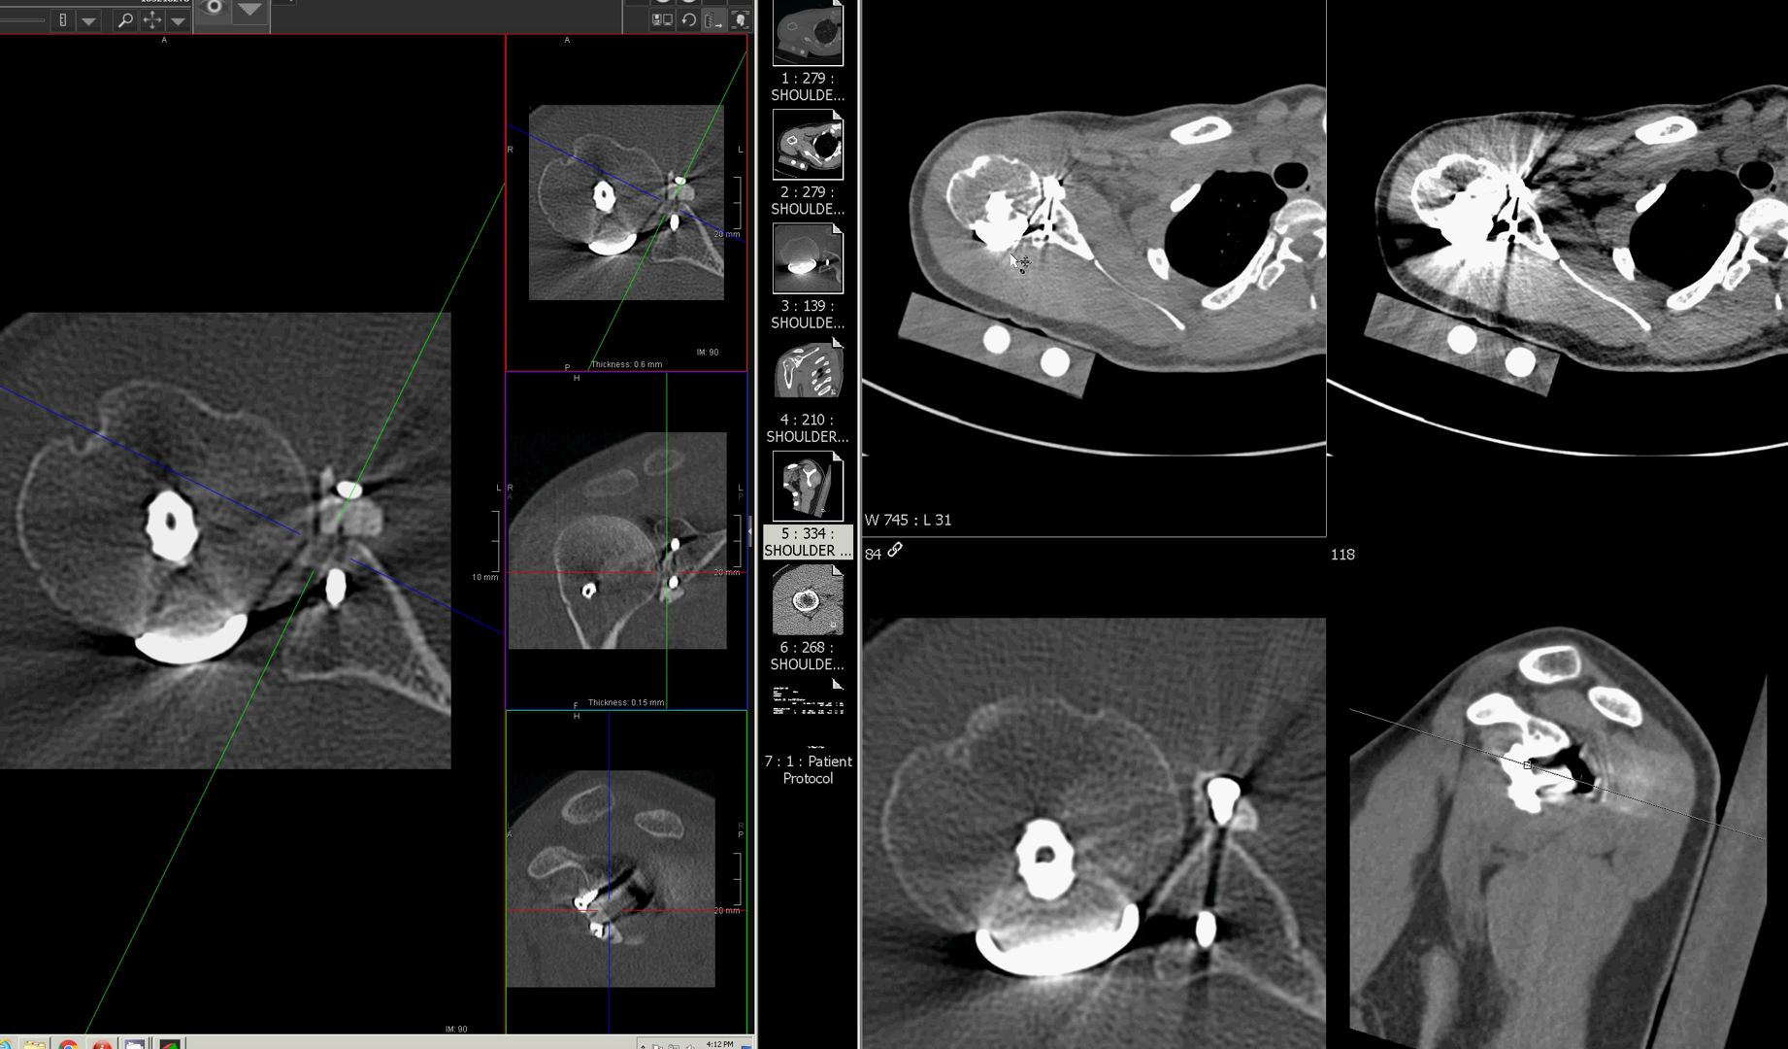
pyautogui.moveTo(1056, 387); pyautogui.dragTo(1337, 753)
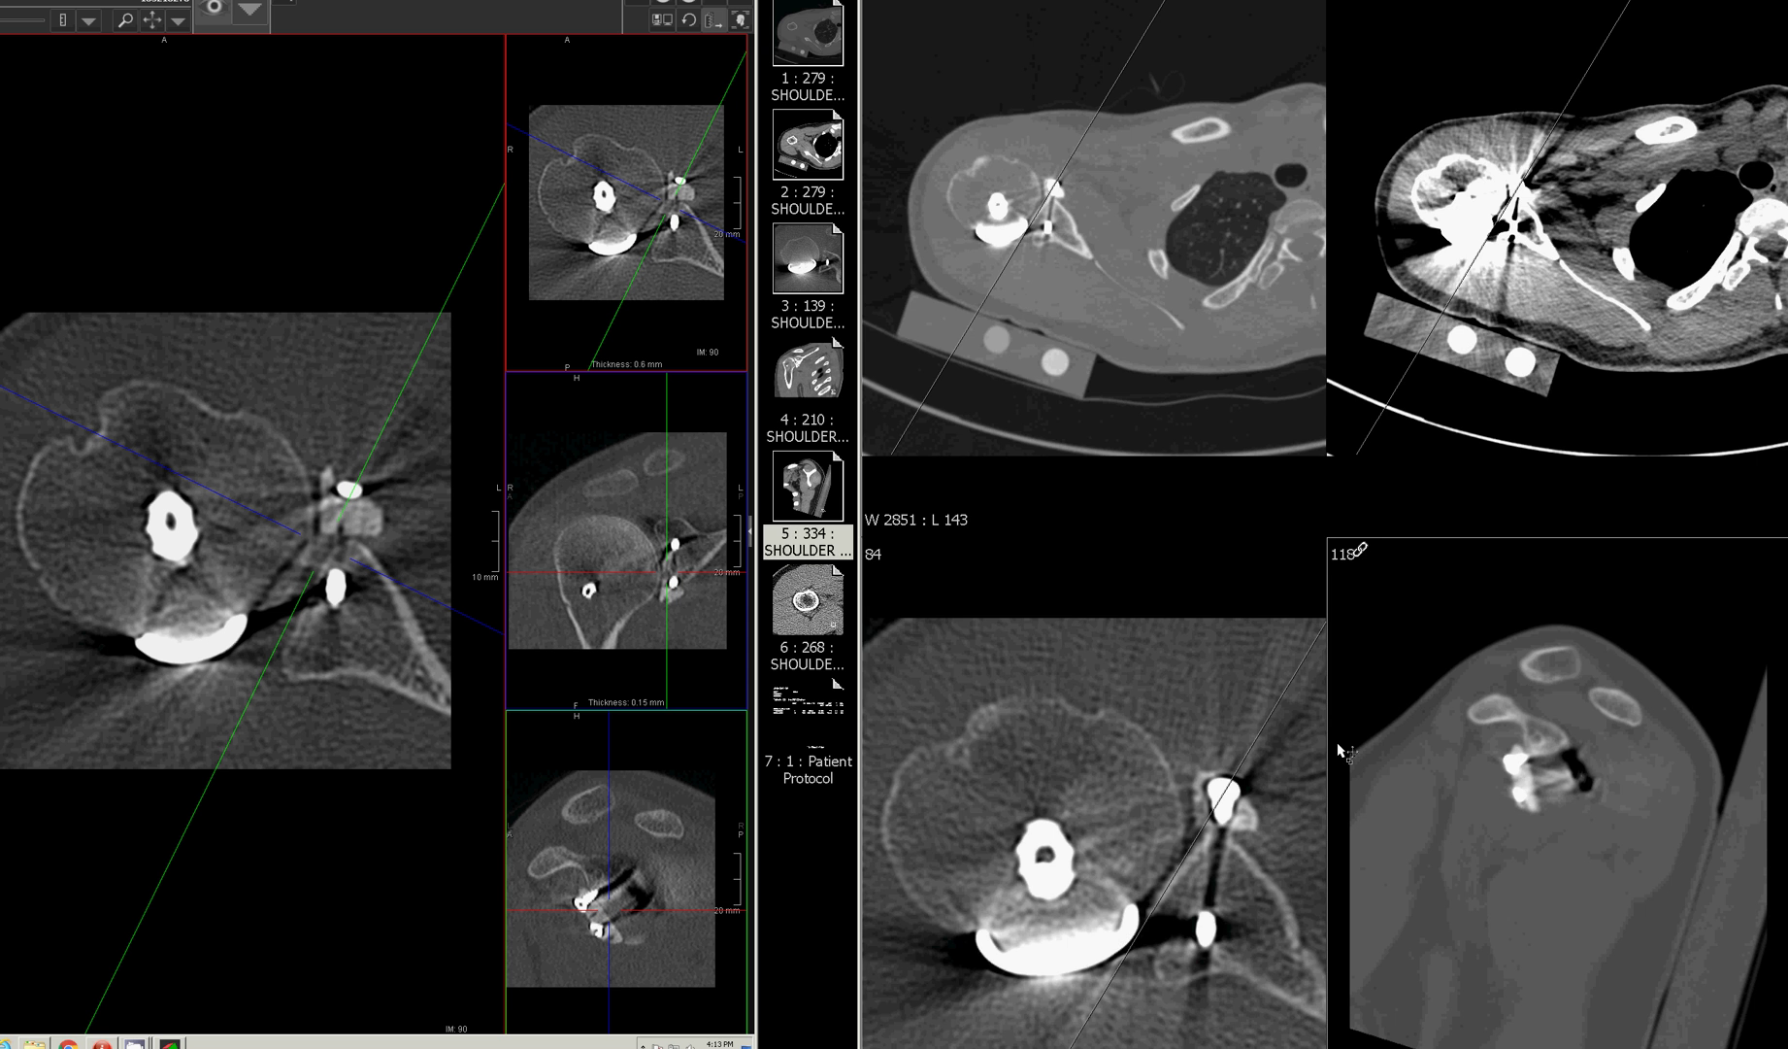
pyautogui.doubleClick(1340, 750)
pyautogui.scroll(-5, 1325, 268)
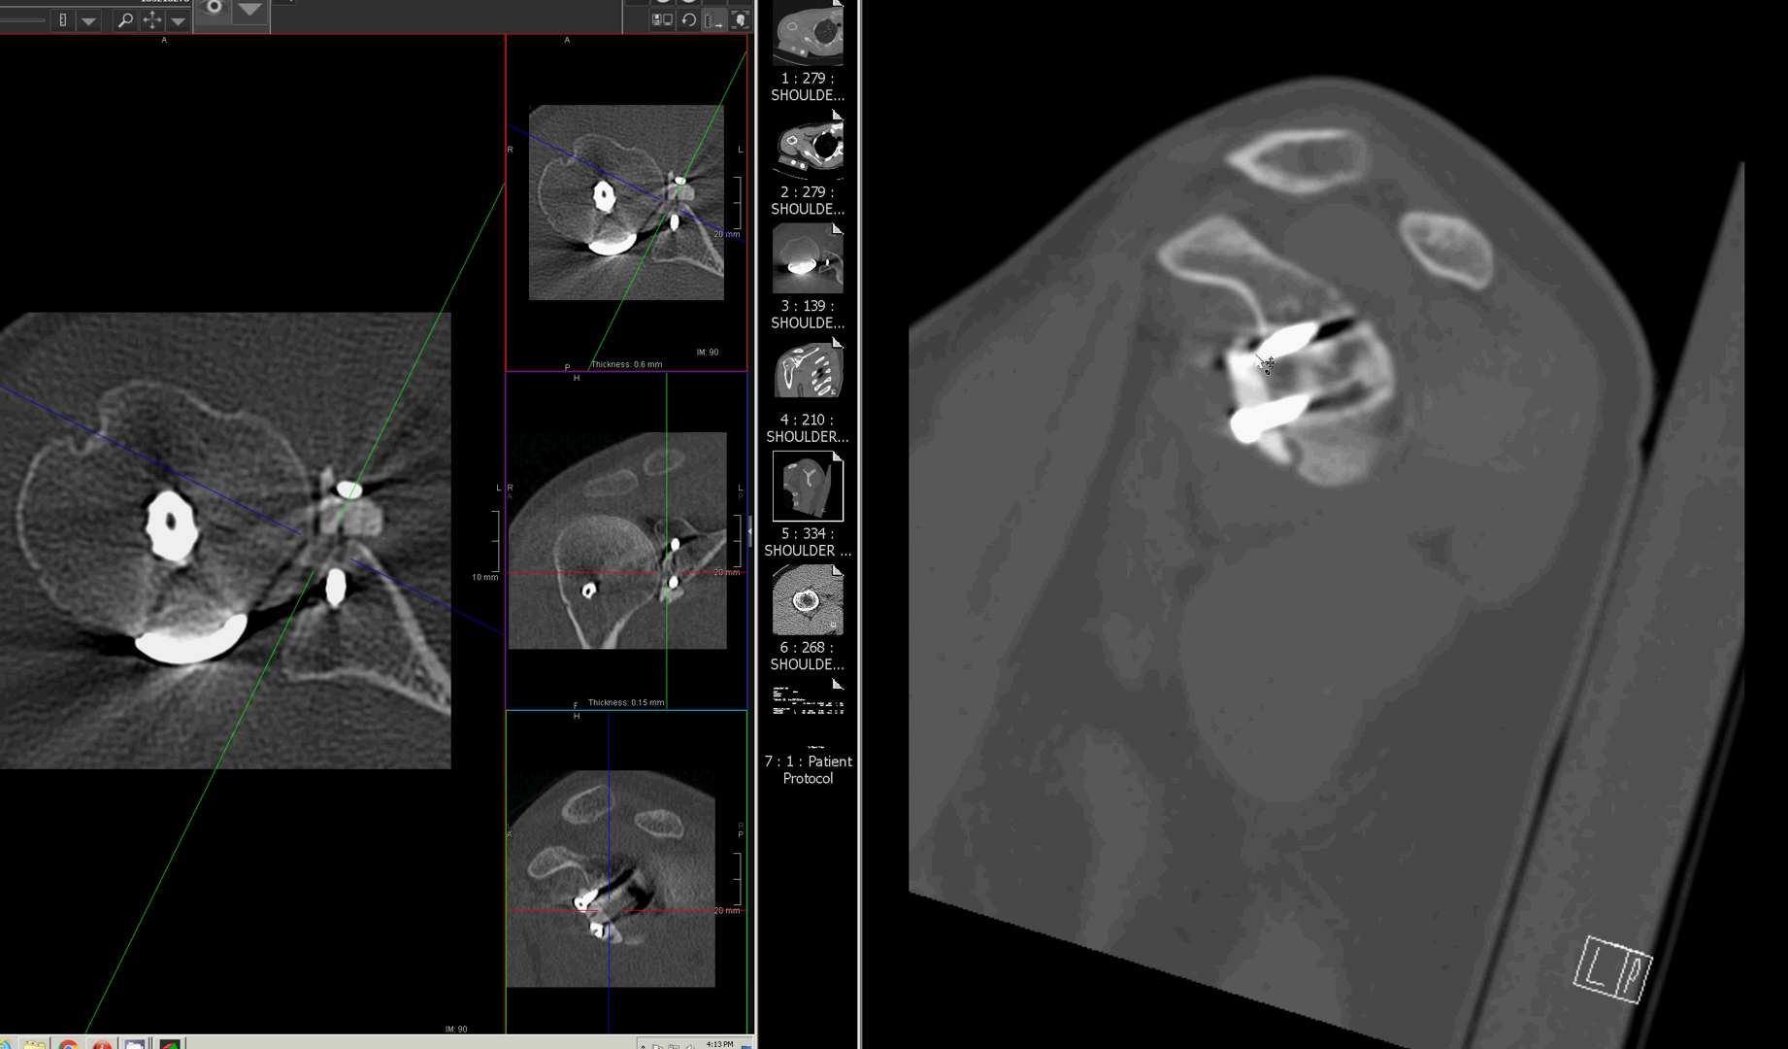
pyautogui.scroll(-3, 1294, 434)
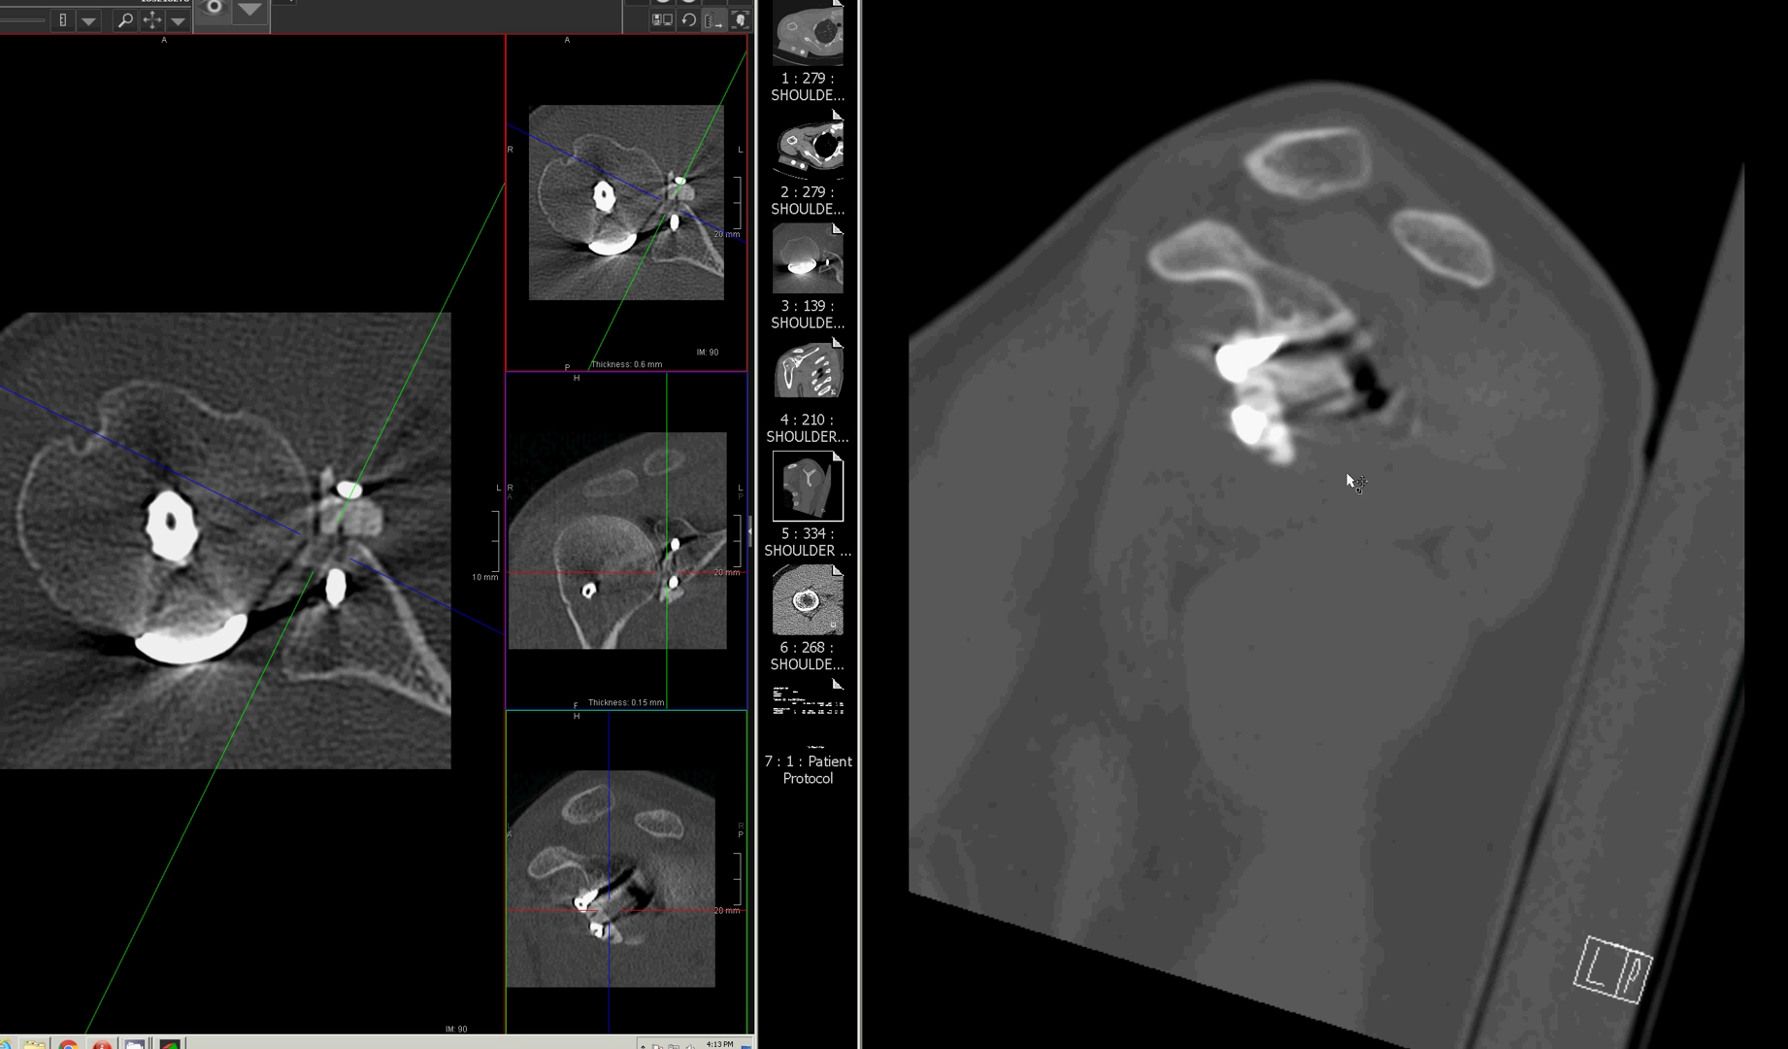
pyautogui.scroll(-3, 1345, 379)
pyautogui.doubleClick(1339, 750)
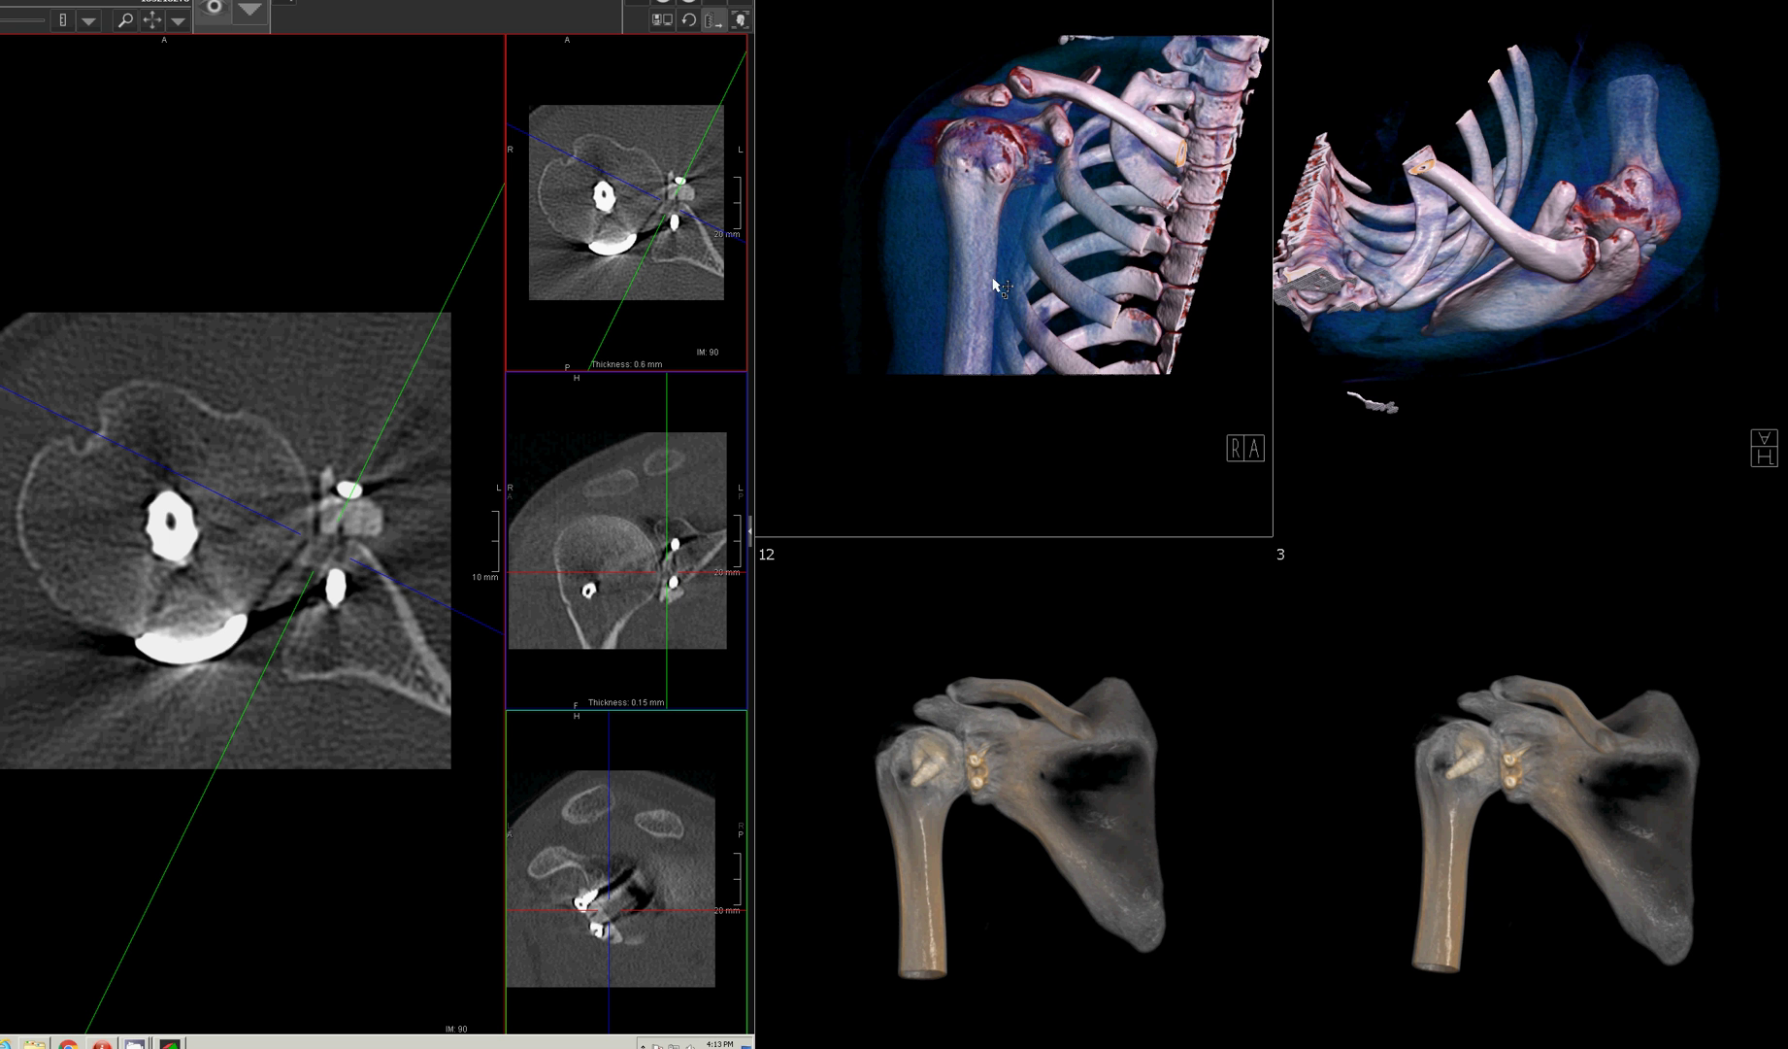
# Step: Rotate the 3D shoulder rendering through front, posterior and oblique views of the screws and scapula
pyautogui.moveTo(994, 283)
pyautogui.mouseDown()
pyautogui.moveTo(971, 291)
pyautogui.moveTo(1010, 282)
pyautogui.moveTo(981, 283)
pyautogui.mouseUp()
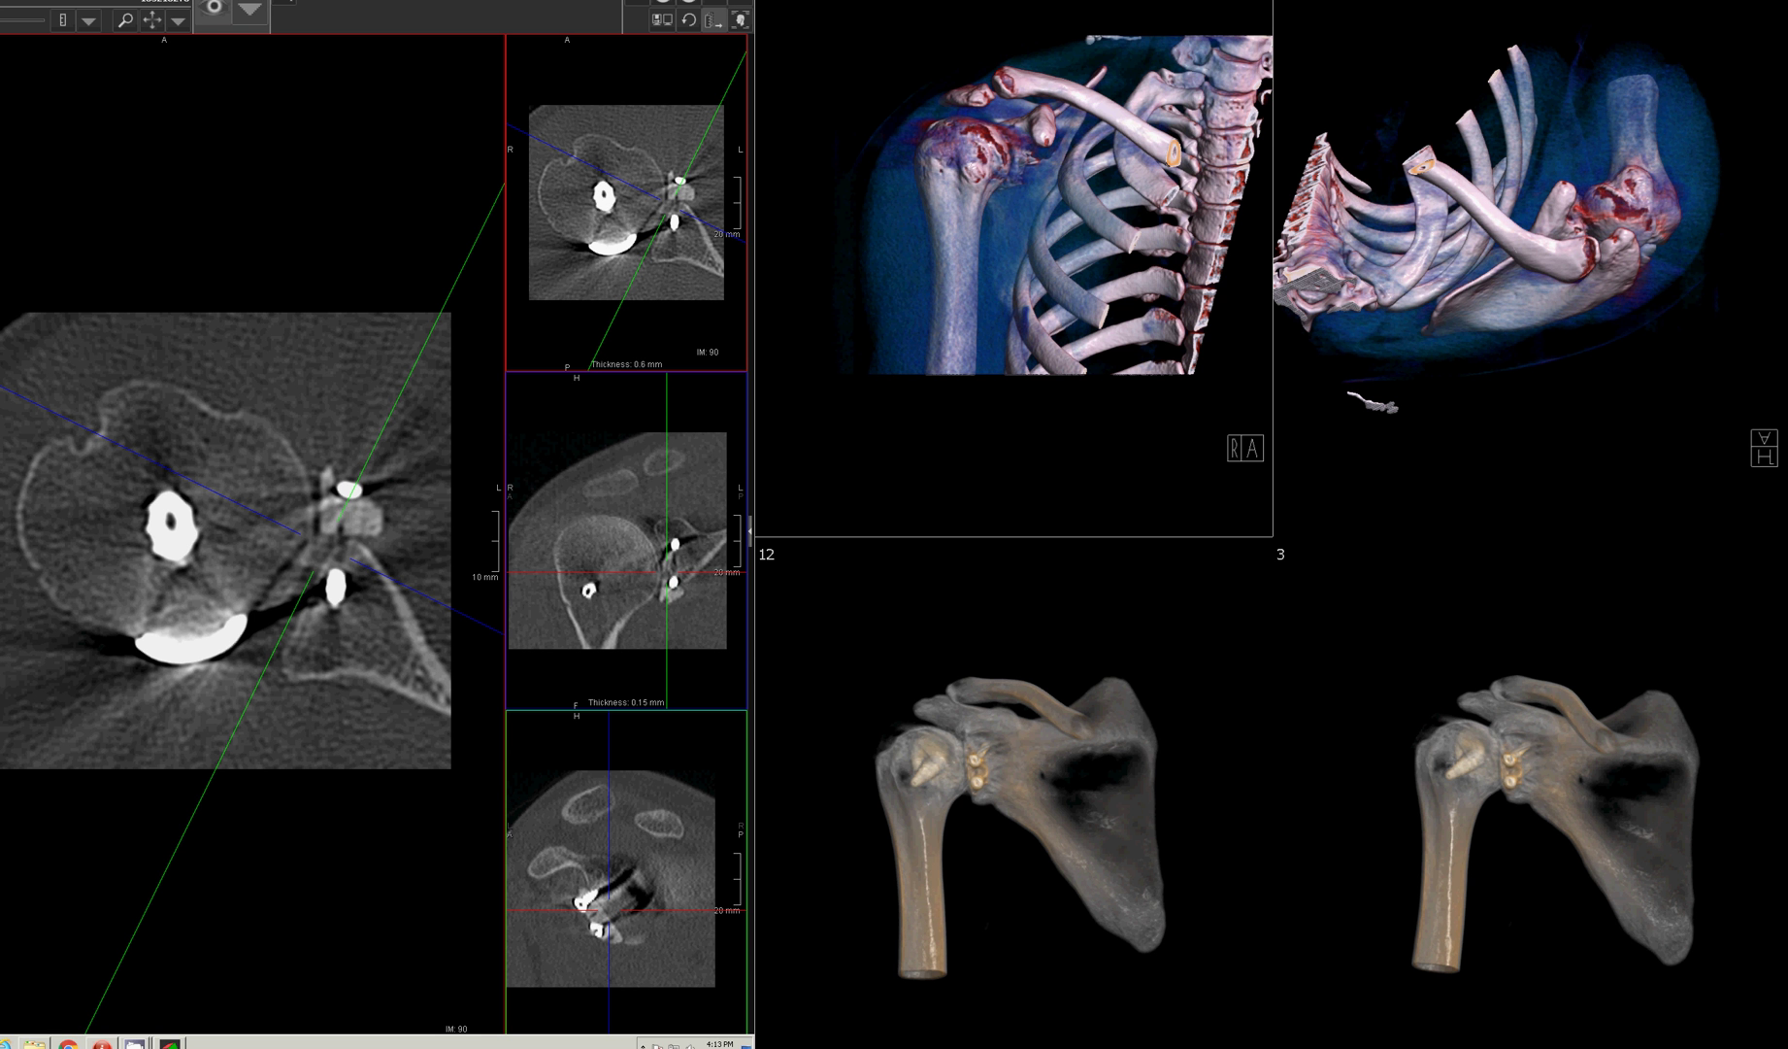
pyautogui.moveTo(1079, 752); pyautogui.dragTo(1073, 1005)
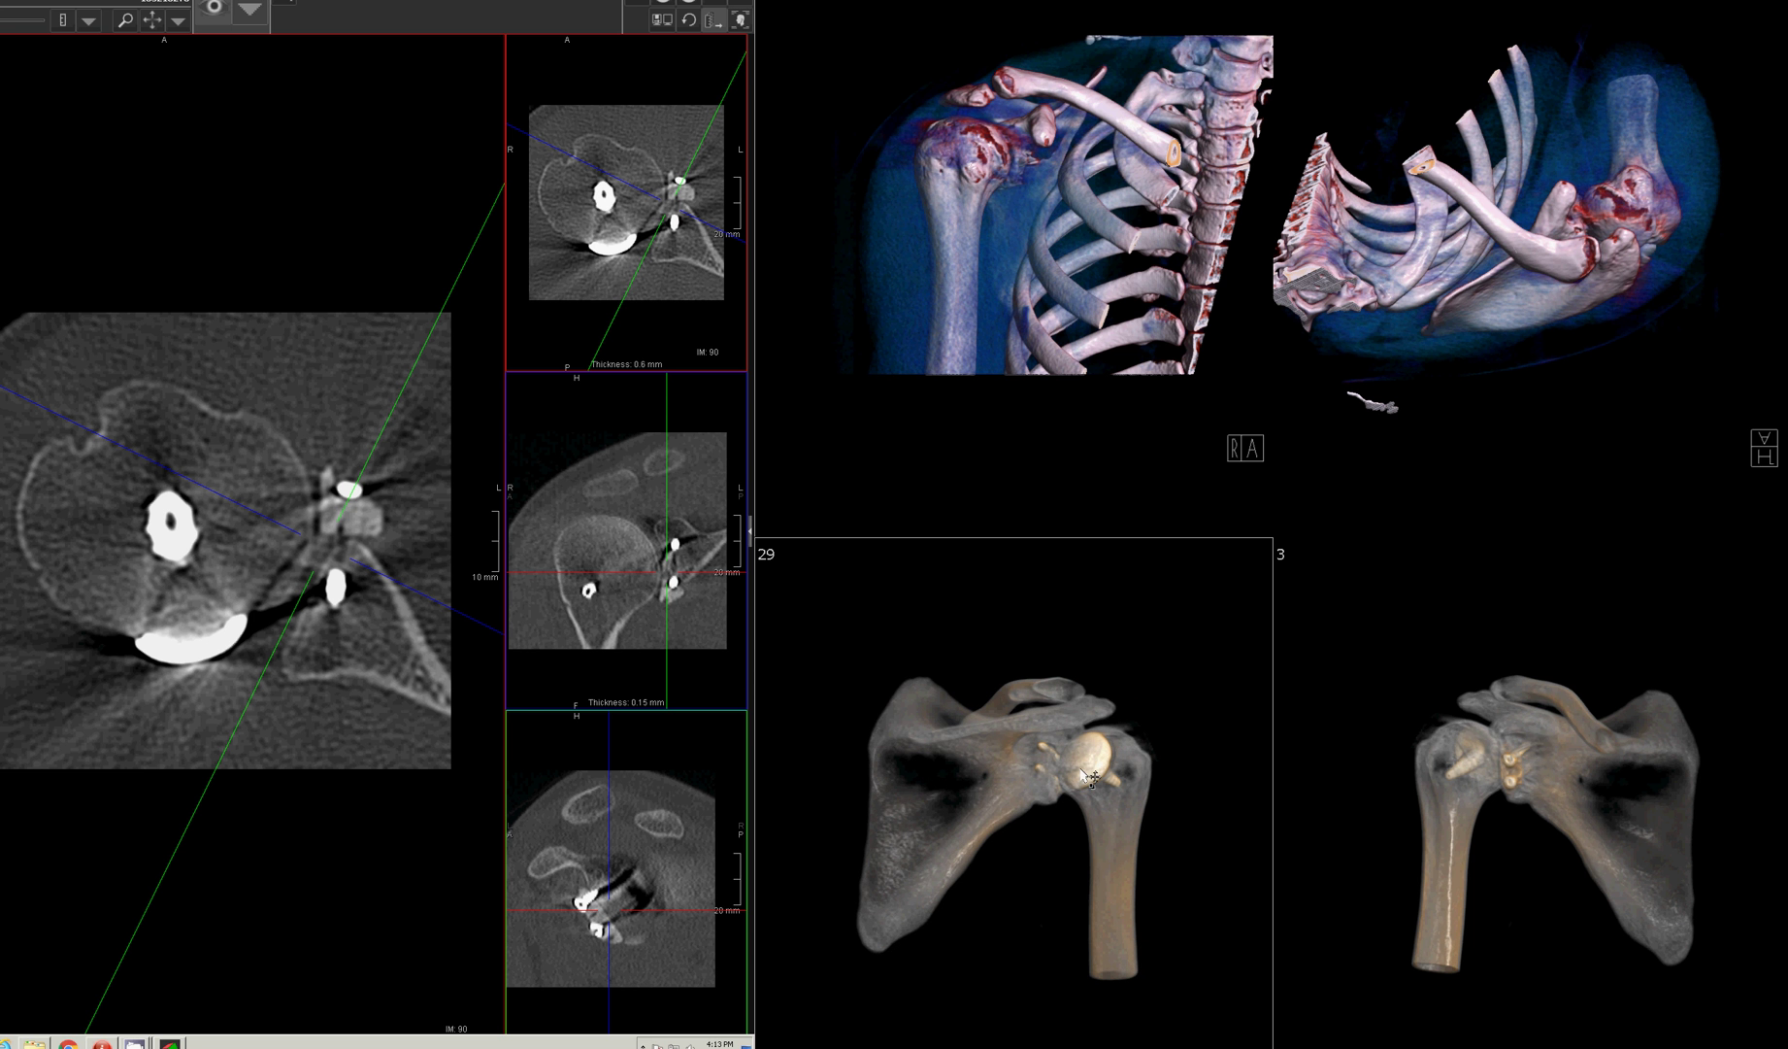
pyautogui.moveTo(1087, 756); pyautogui.dragTo(1149, 733)
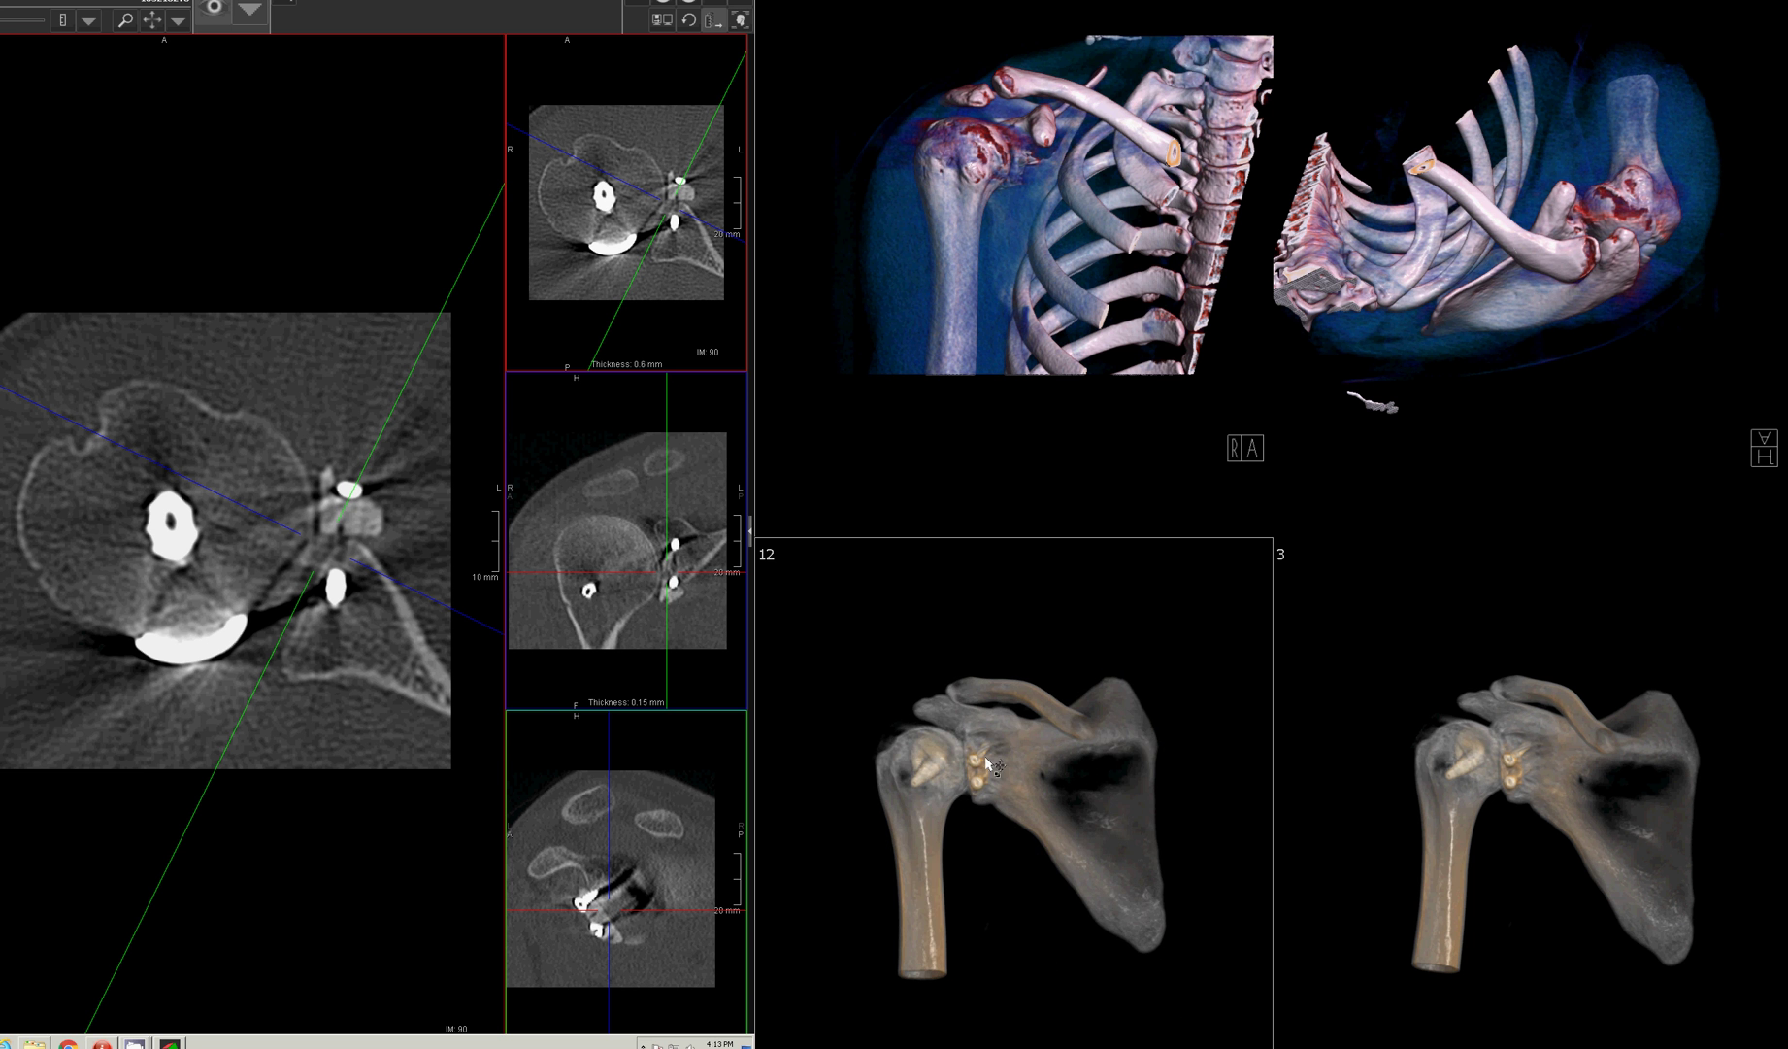
pyautogui.moveTo(990, 767); pyautogui.dragTo(978, 942)
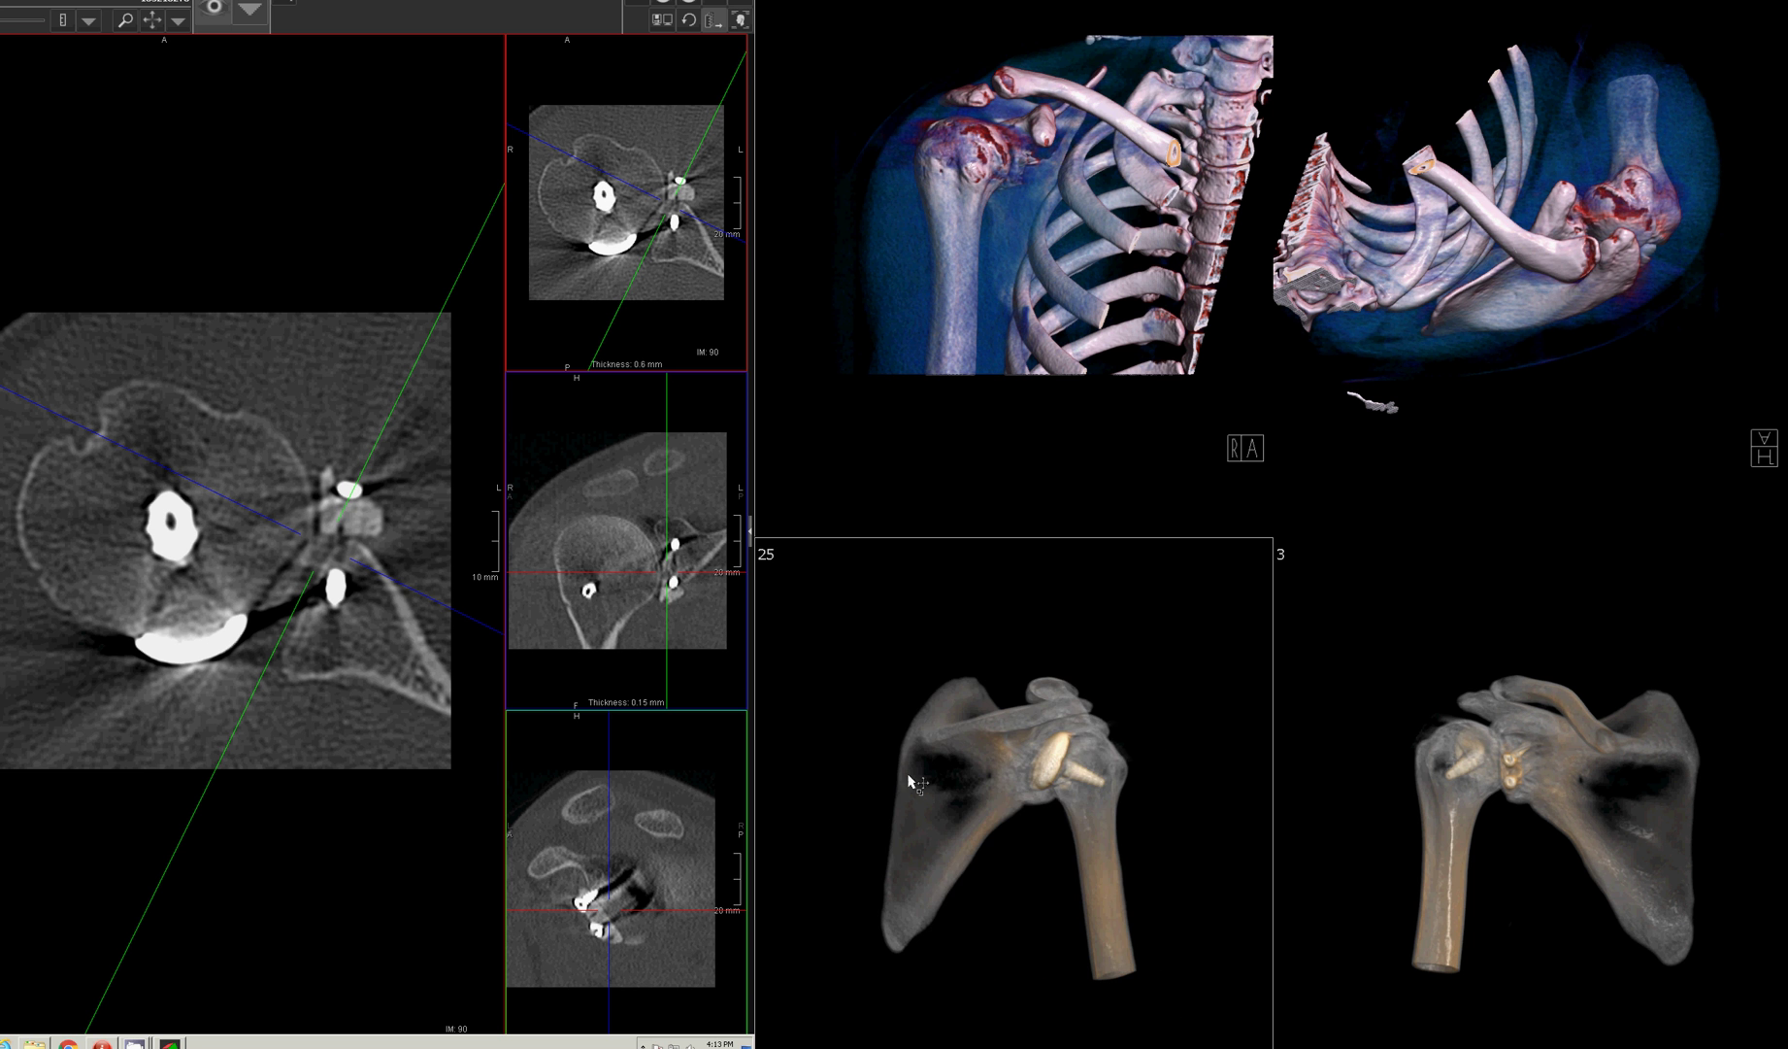
pyautogui.moveTo(1095, 816); pyautogui.dragTo(1129, 832)
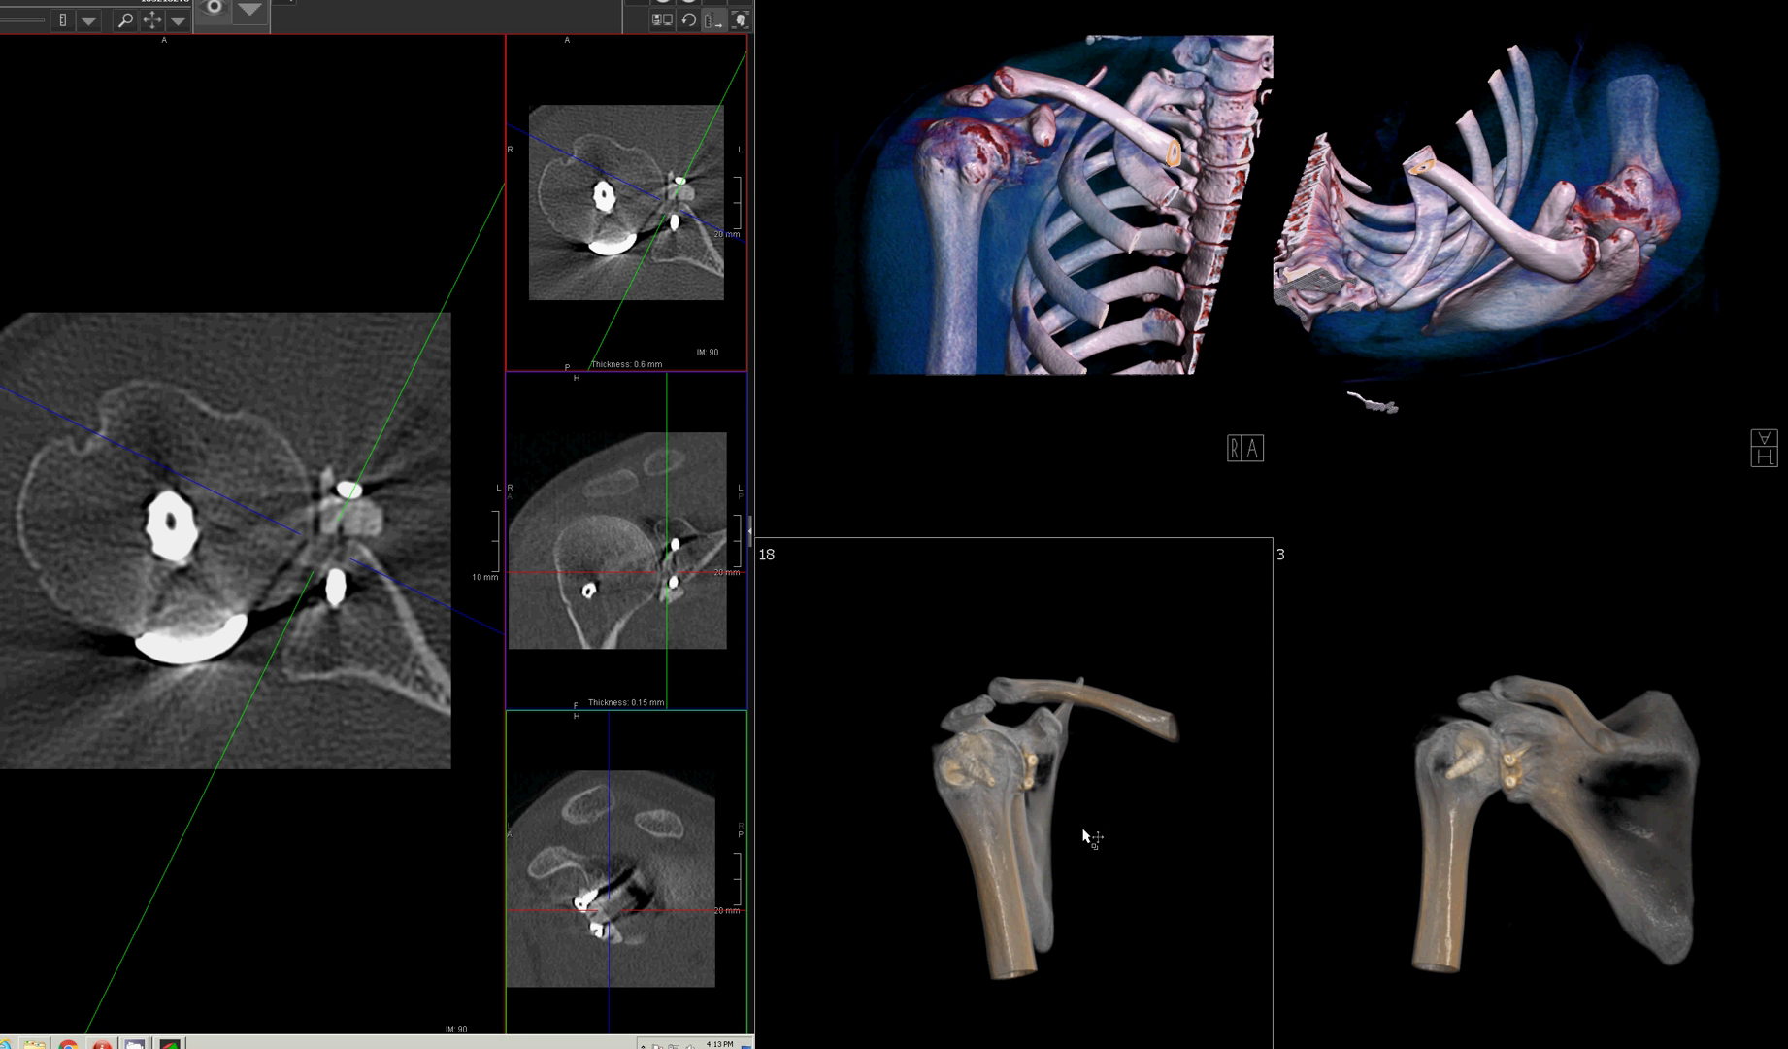
pyautogui.moveTo(1087, 833); pyautogui.dragTo(1068, 731)
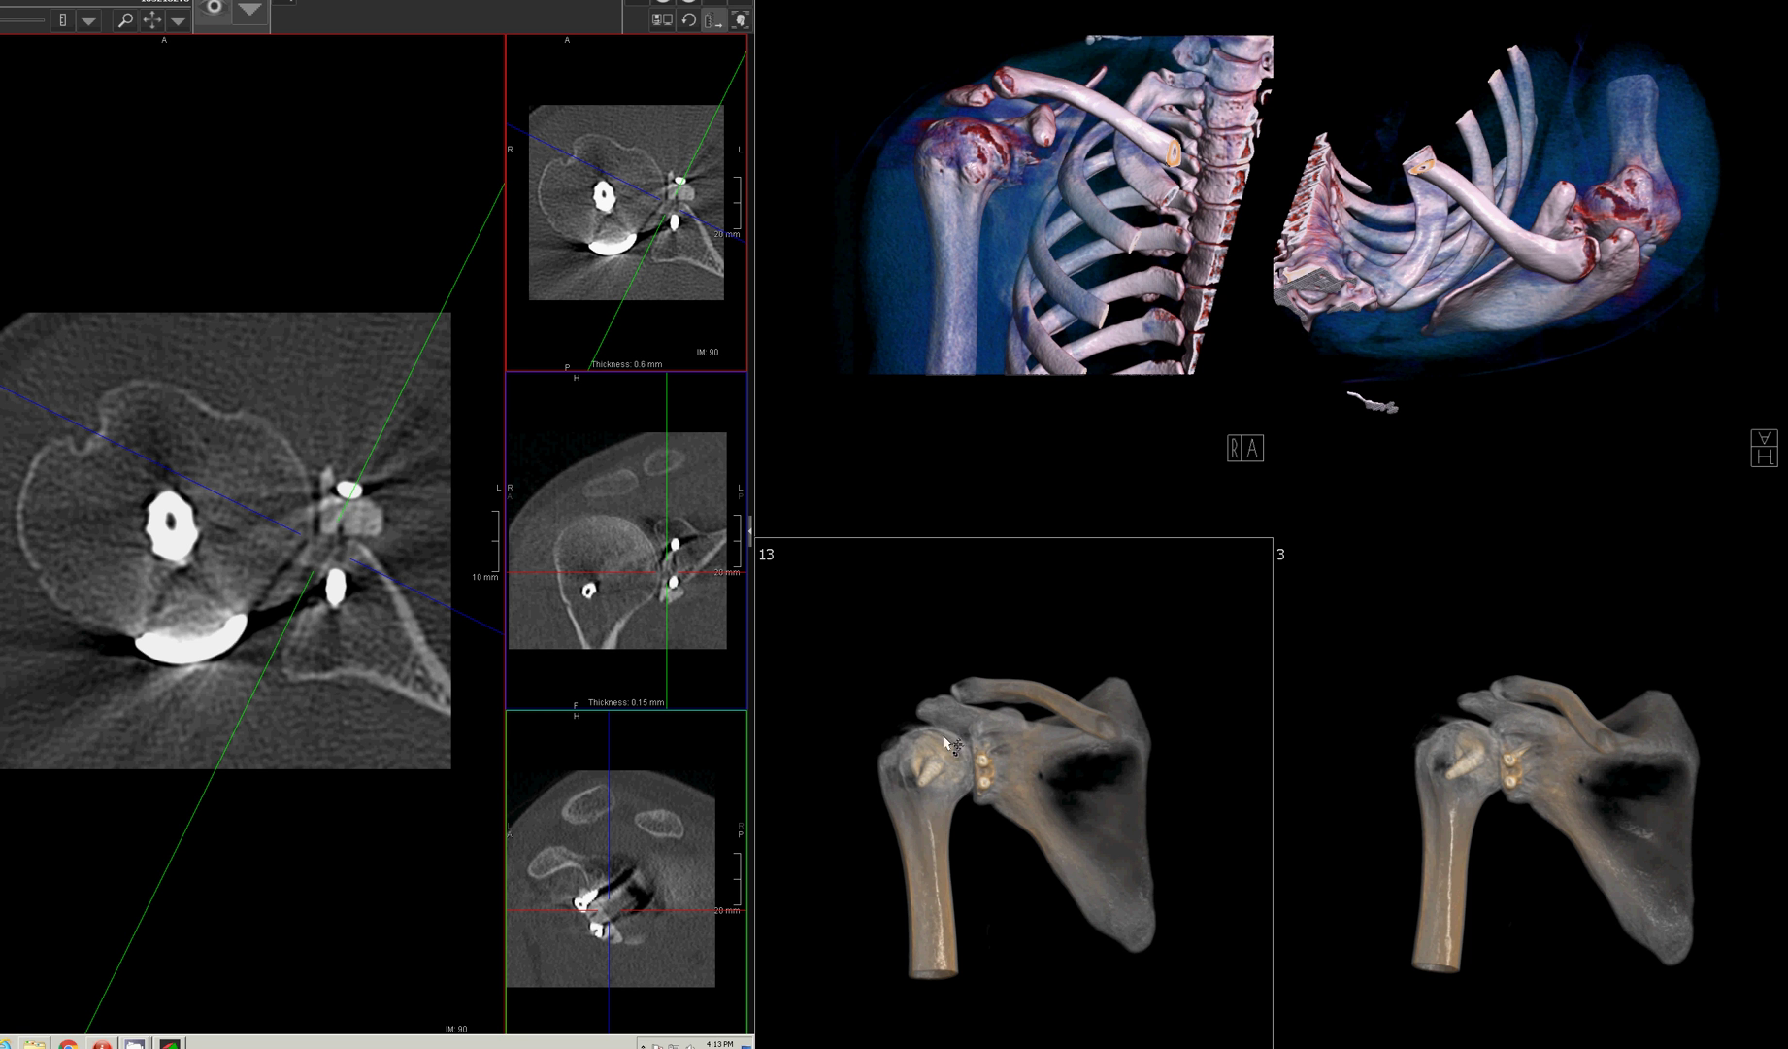
pyautogui.moveTo(966, 758); pyautogui.dragTo(960, 746)
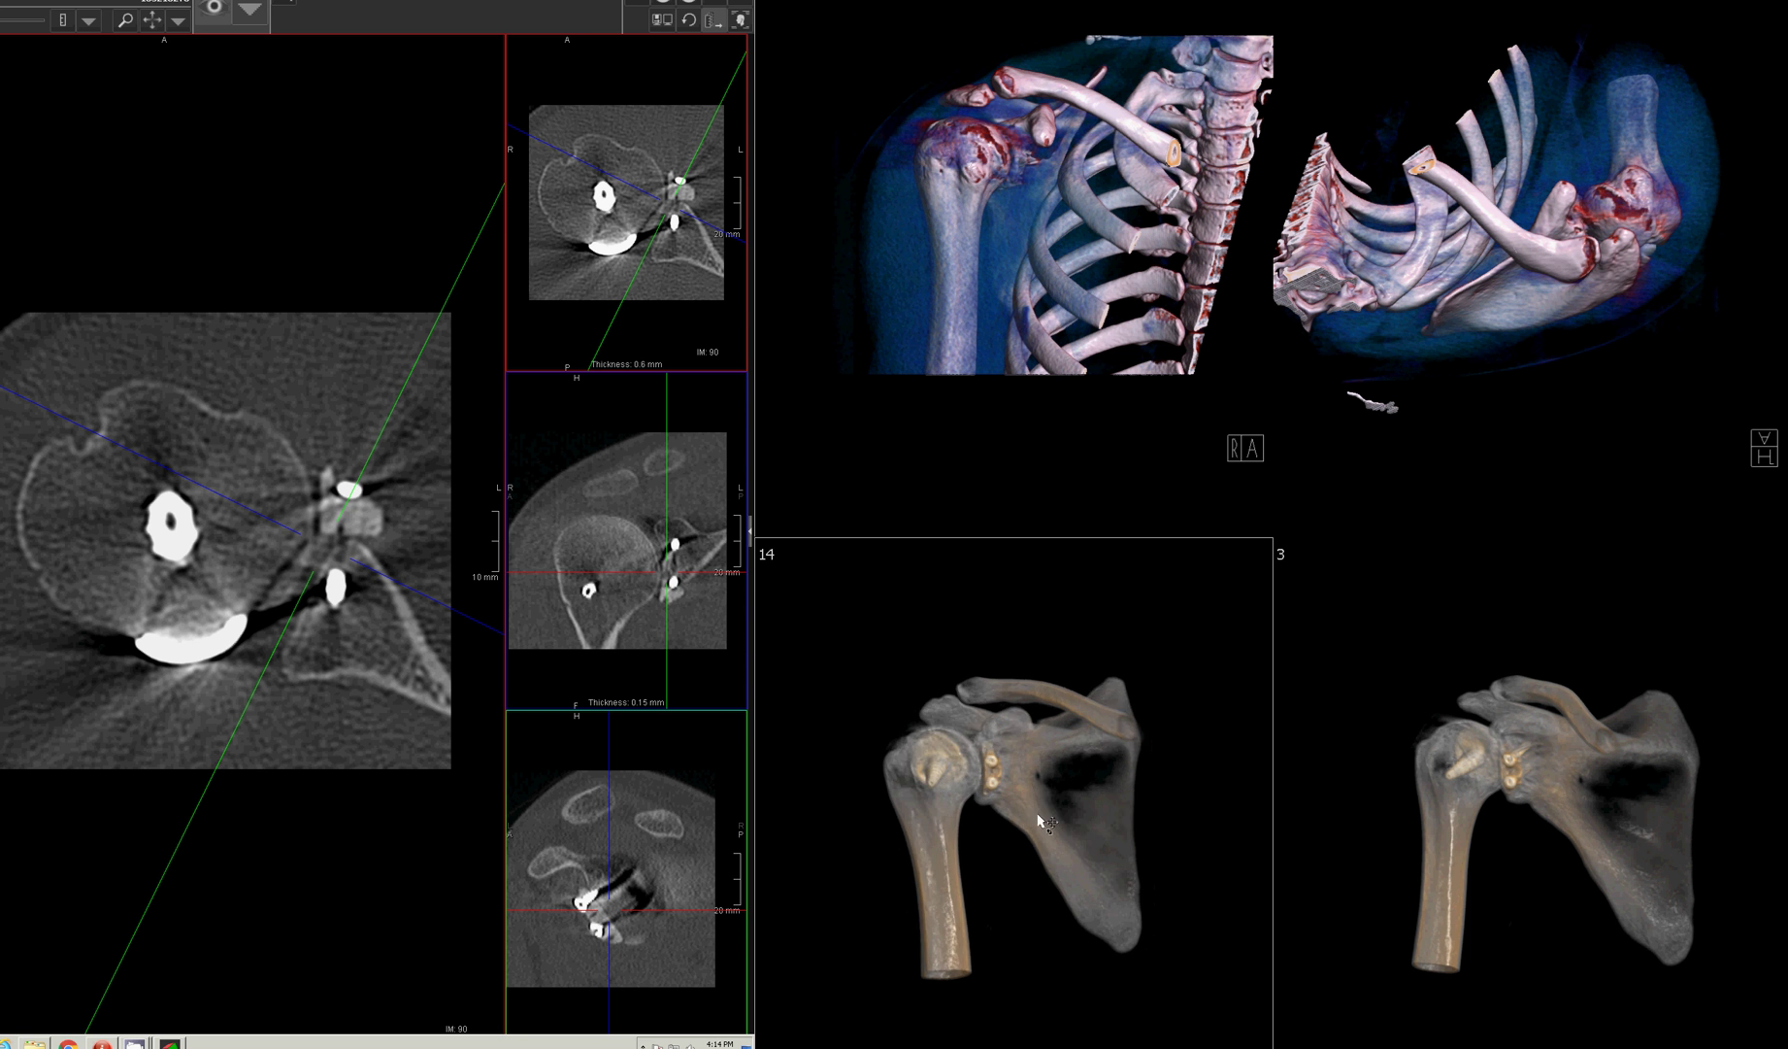
pyautogui.moveTo(1040, 820); pyautogui.dragTo(1039, 800)
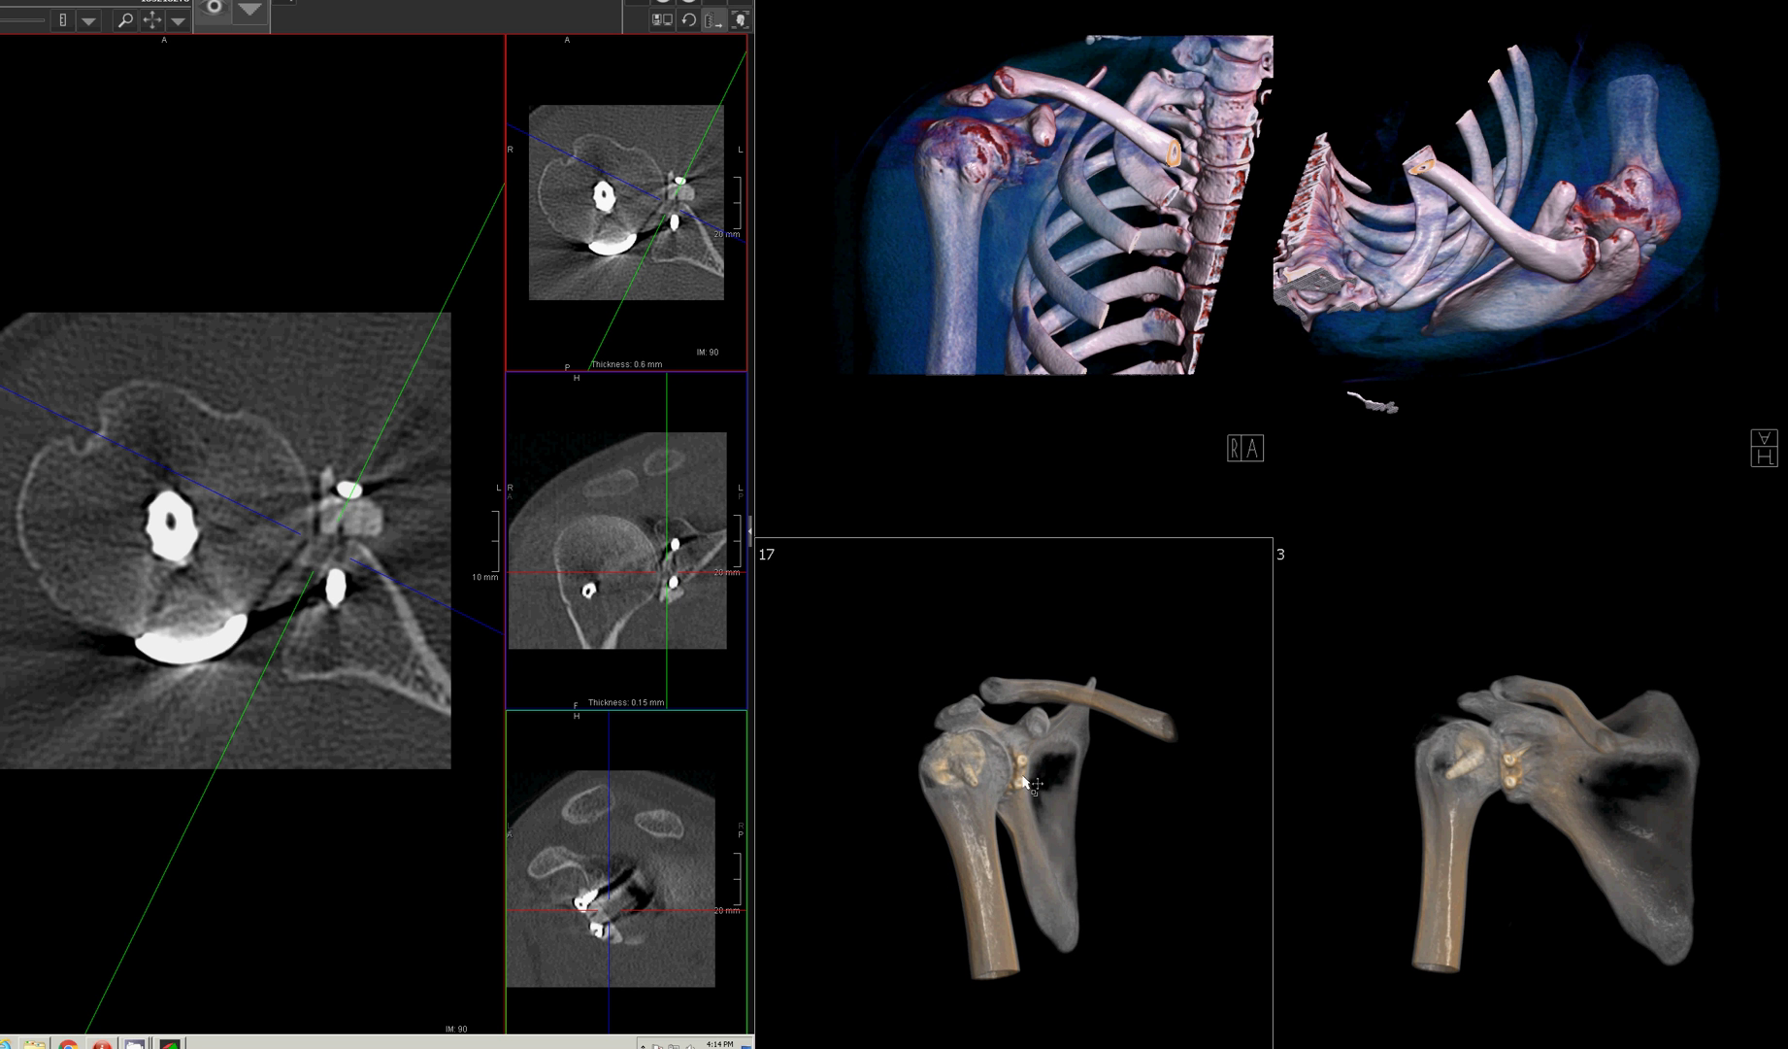
pyautogui.moveTo(1024, 773)
pyautogui.mouseDown()
pyautogui.moveTo(1031, 883)
pyautogui.moveTo(1039, 808)
pyautogui.mouseUp()
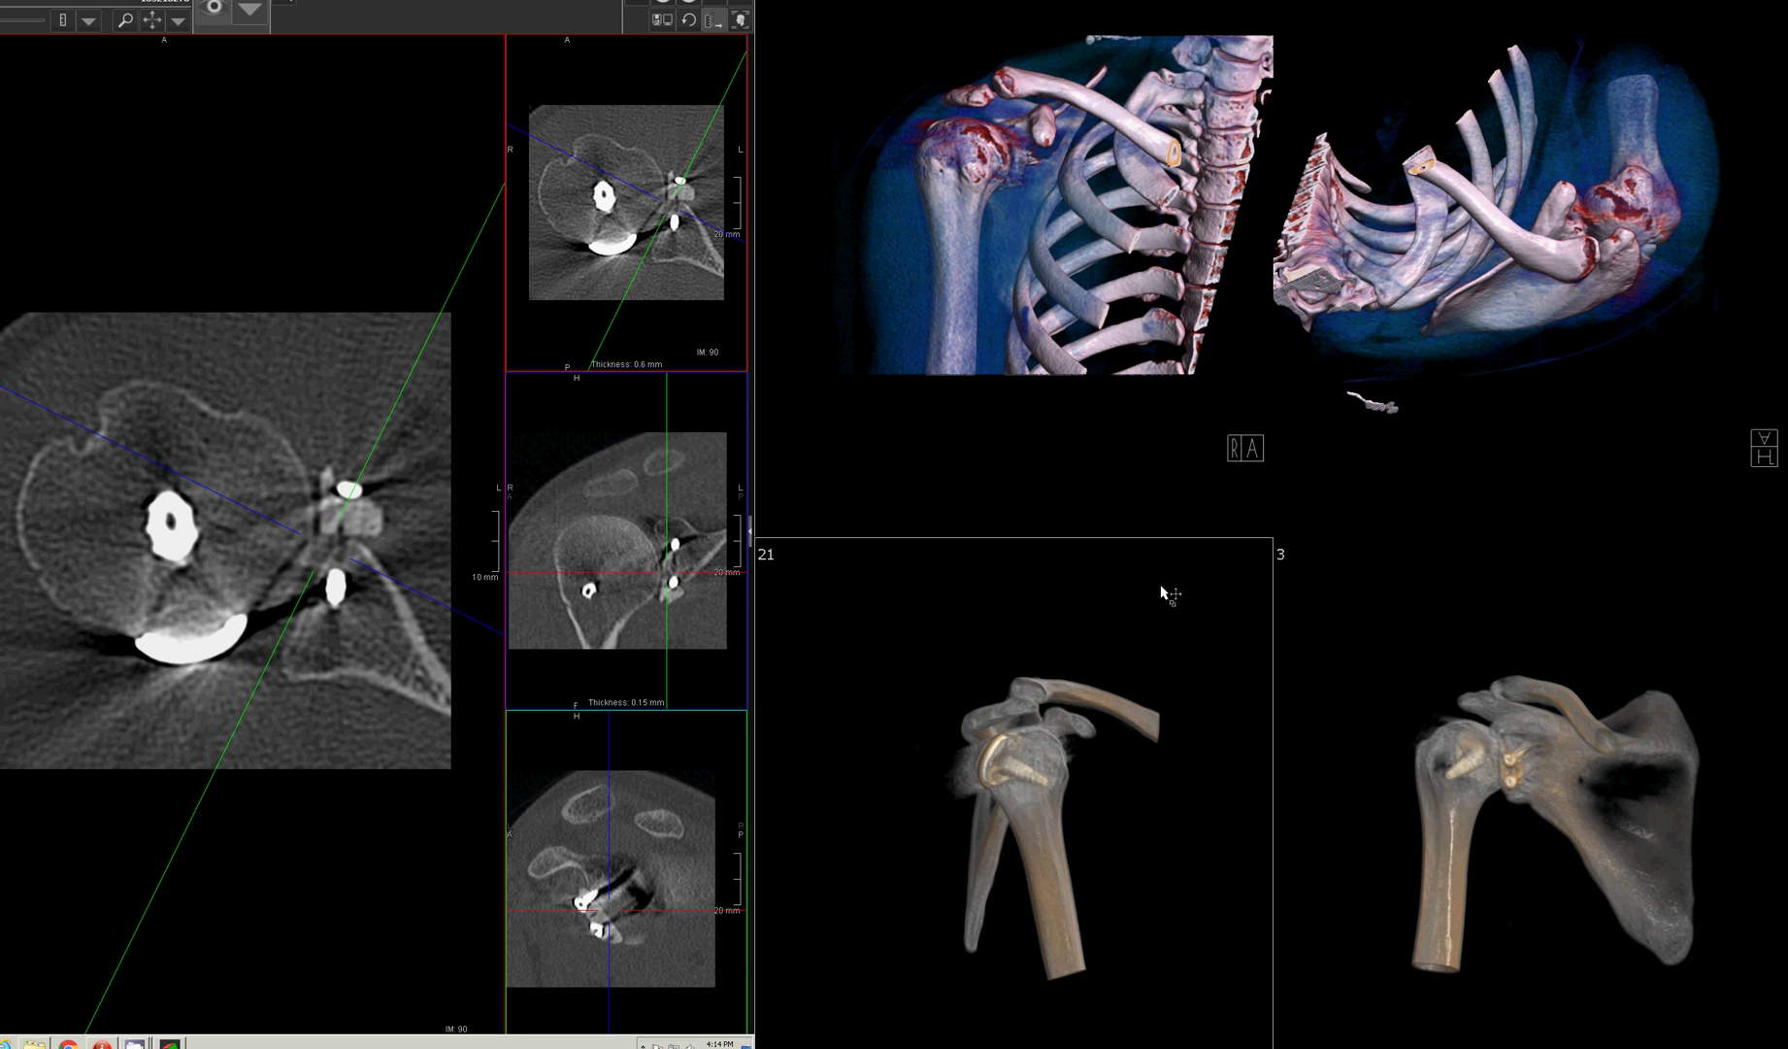
pyautogui.moveTo(1138, 845); pyautogui.dragTo(1068, 851)
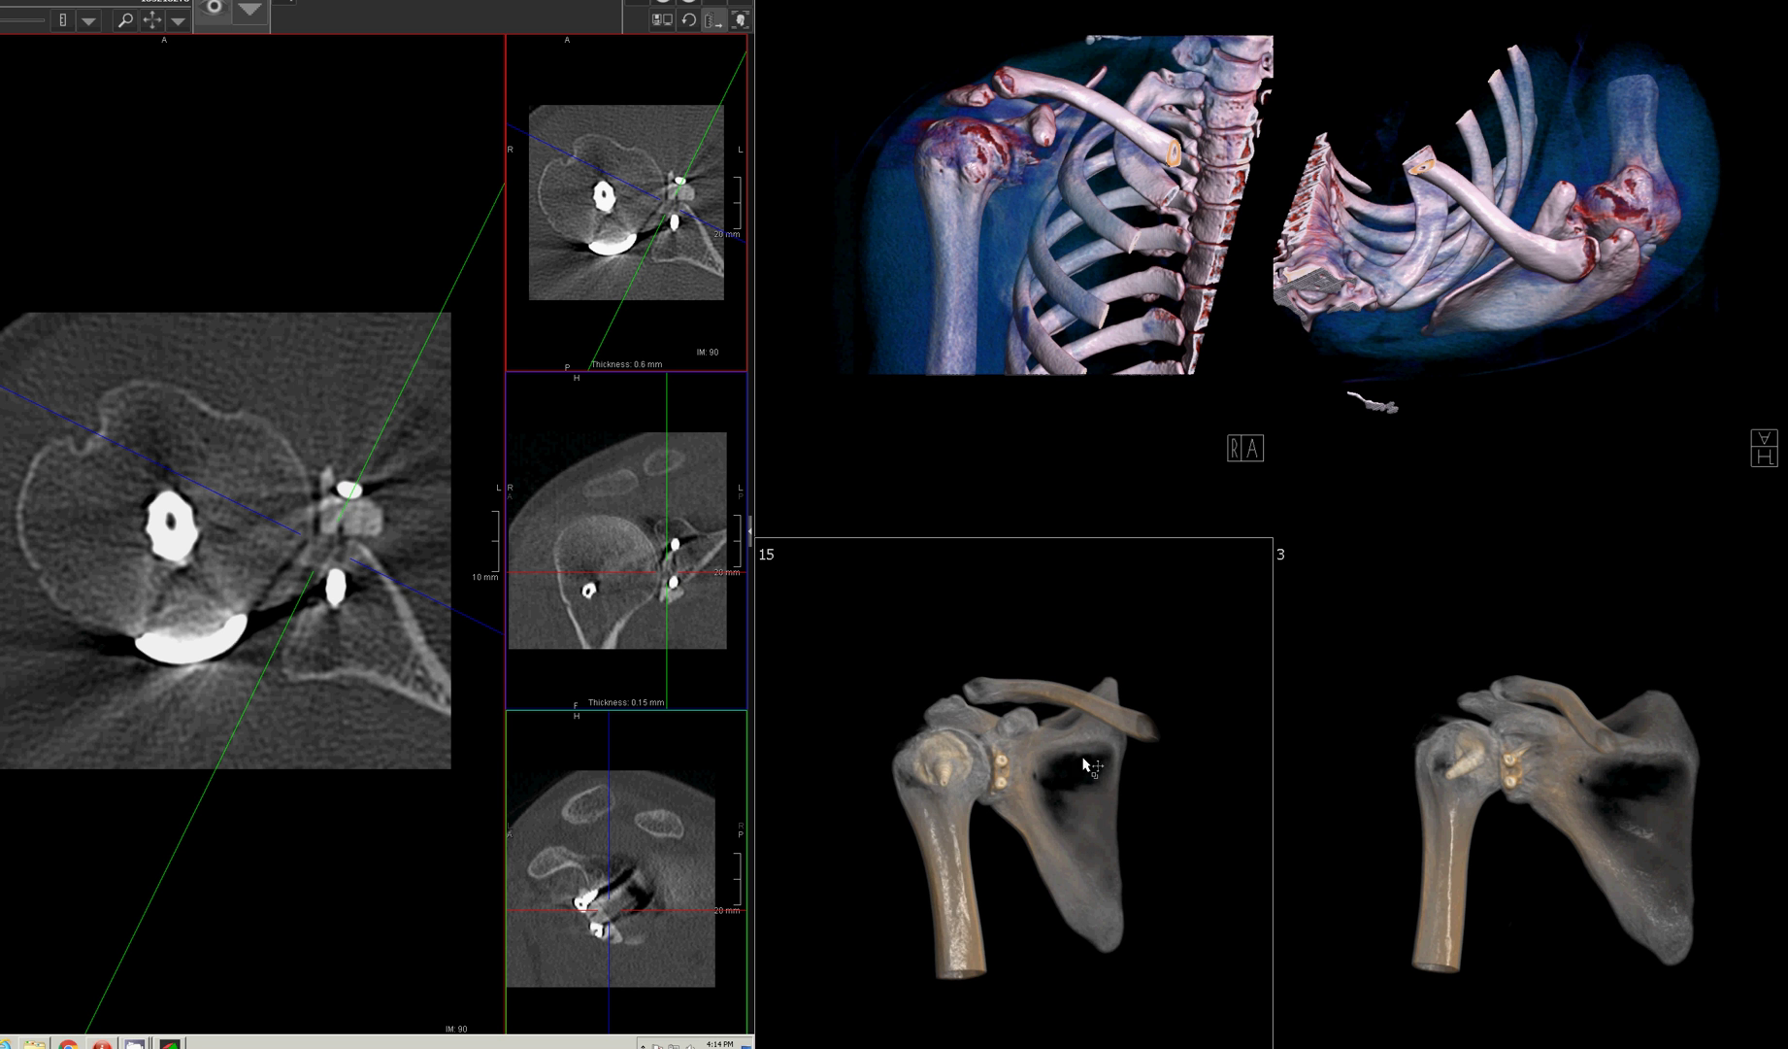
pyautogui.moveTo(1084, 760); pyautogui.dragTo(1085, 830)
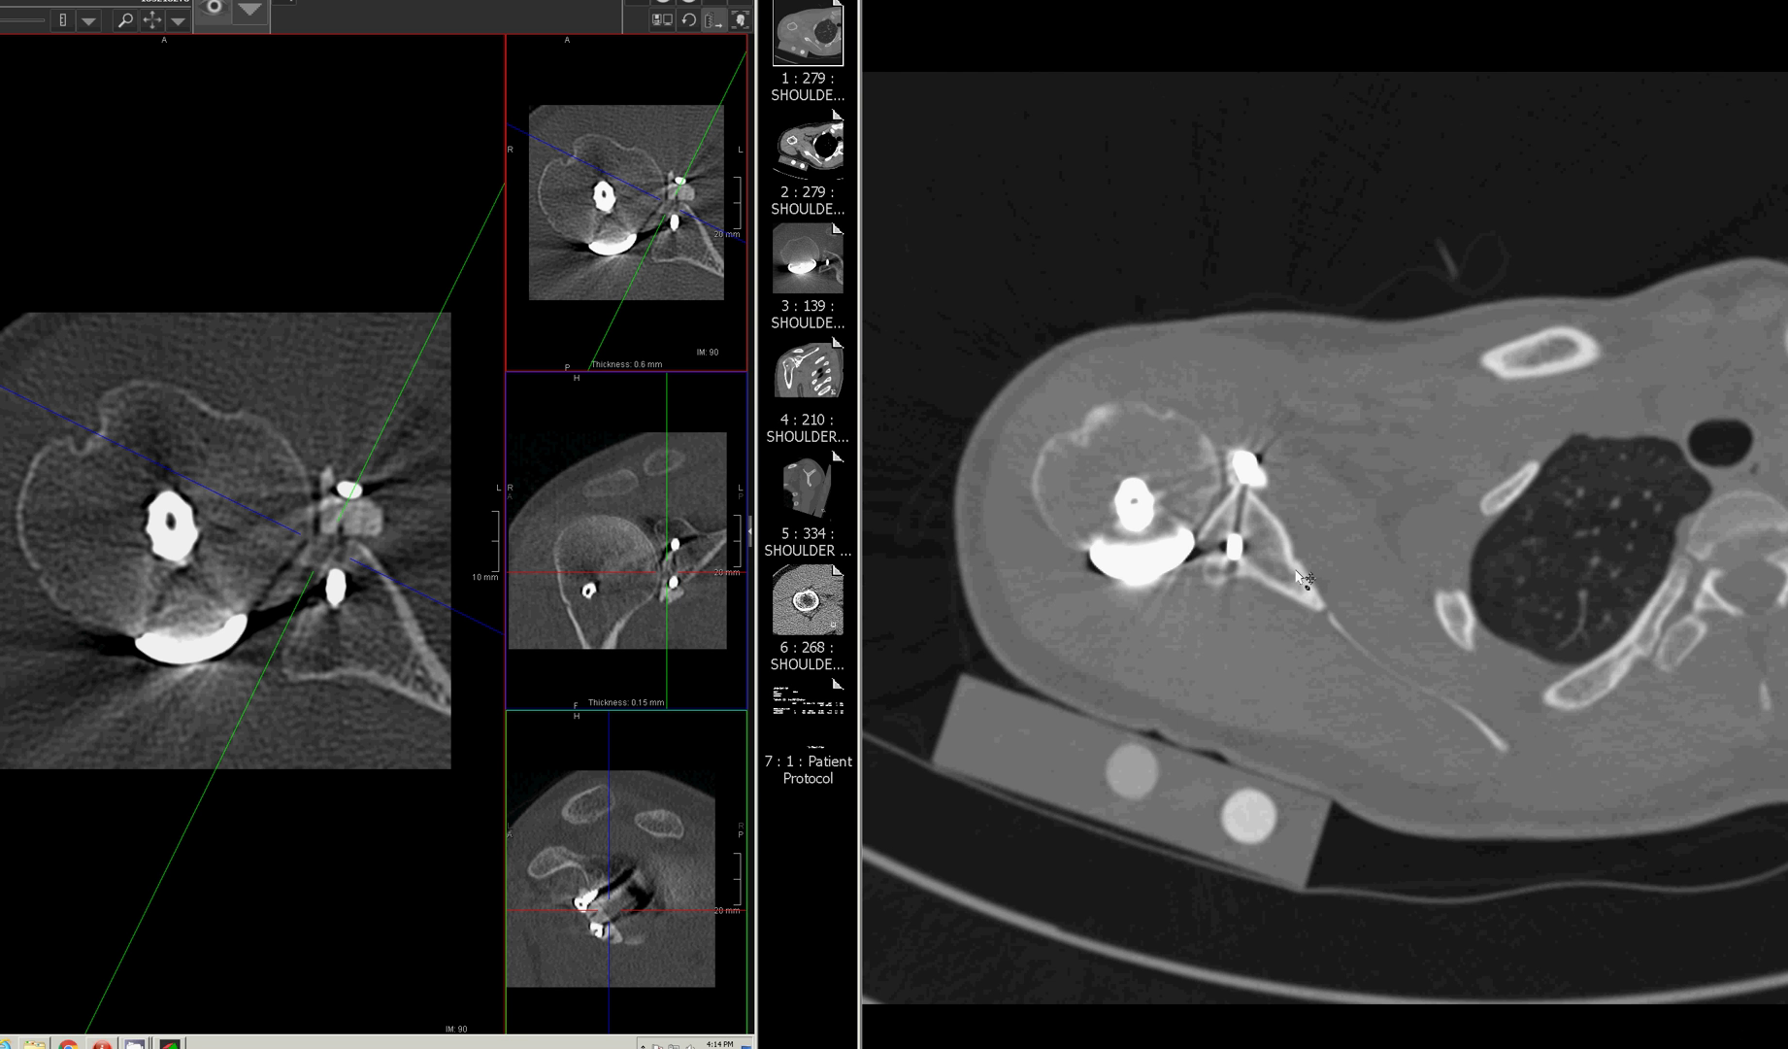
# Step: Scroll the axial MPR to slice IM 94 through the humeral head and a screw
pyautogui.scroll(-2, 1306, 580)
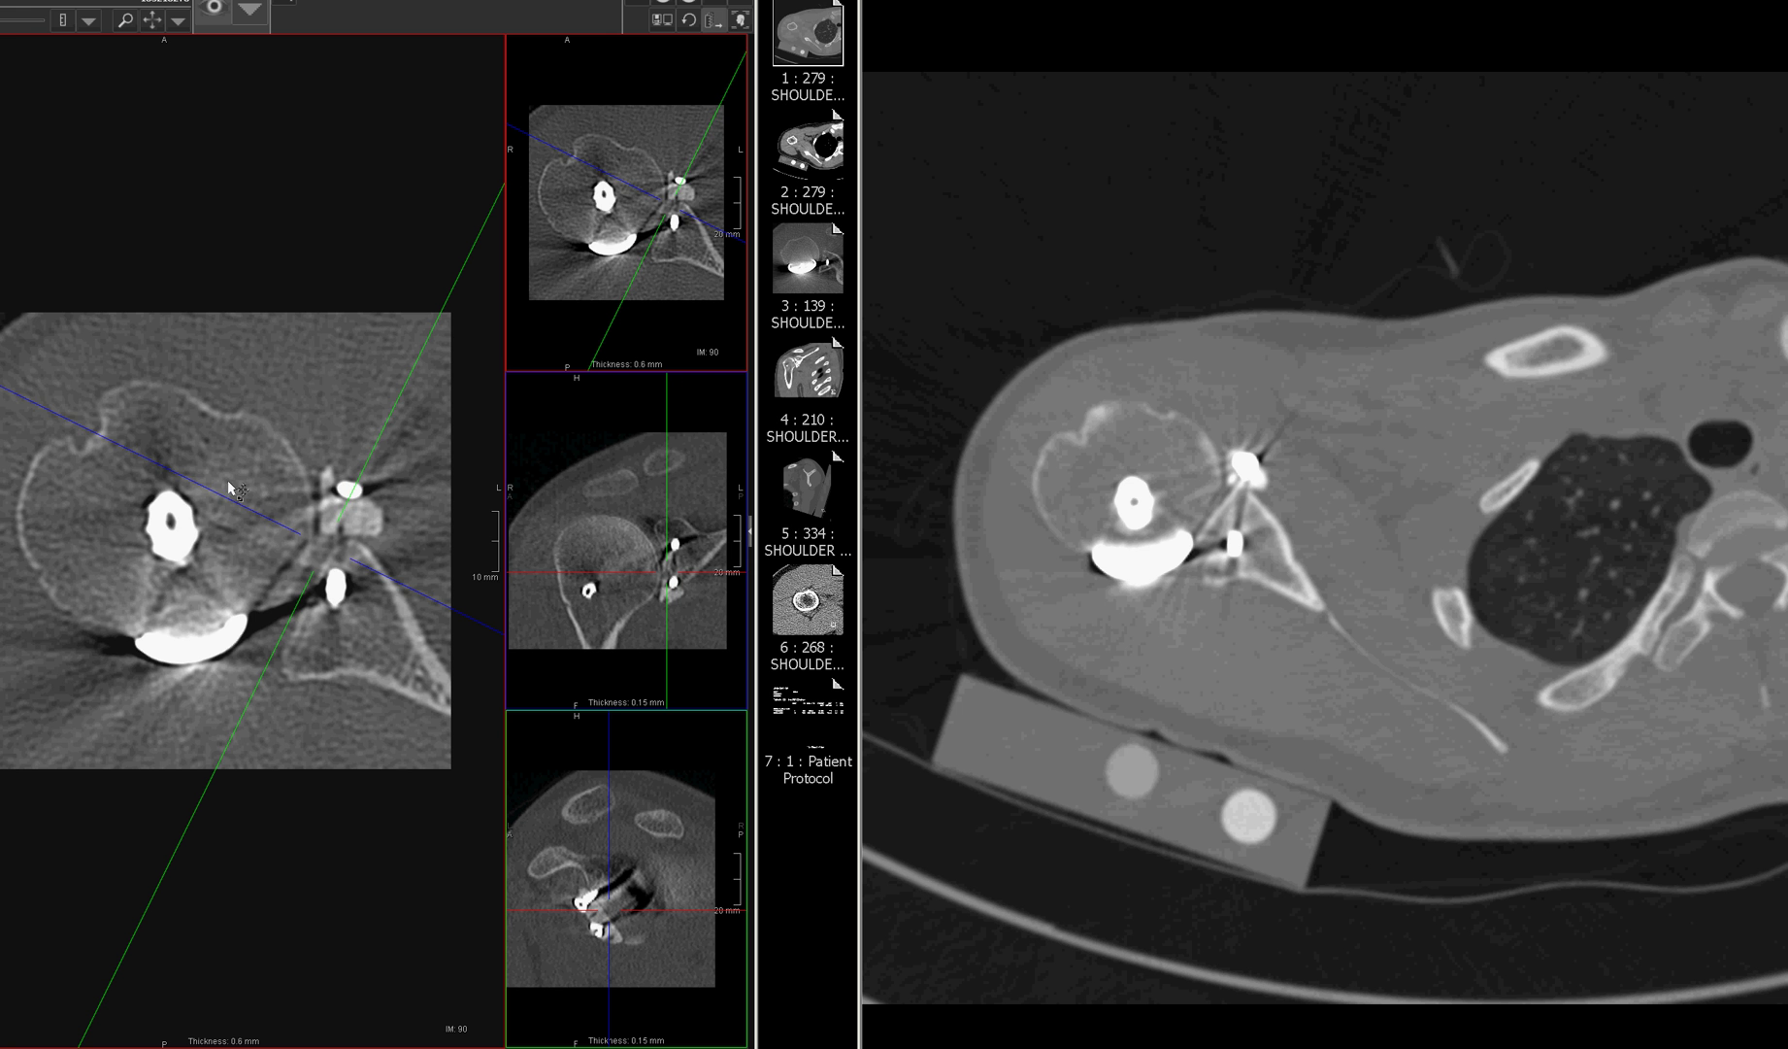
pyautogui.scroll(11, 361, 671)
pyautogui.scroll(-10, 357, 670)
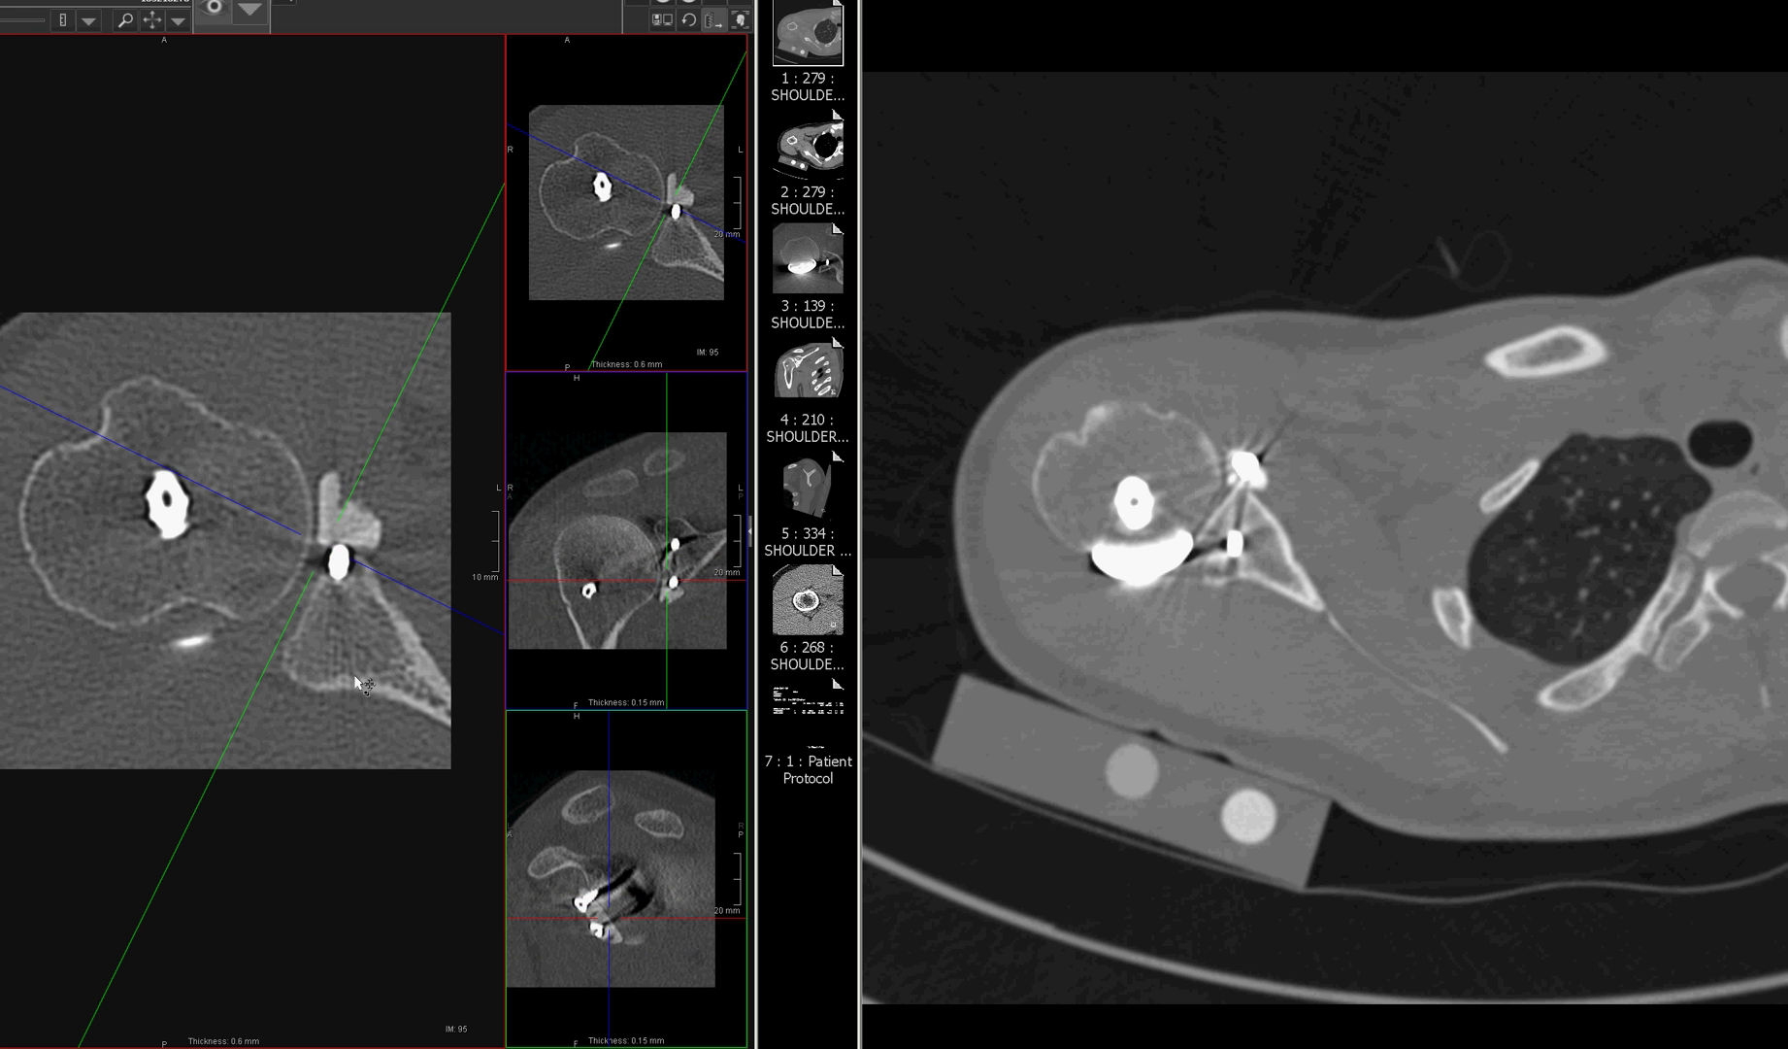
pyautogui.scroll(8, 335, 666)
pyautogui.scroll(-8, 340, 583)
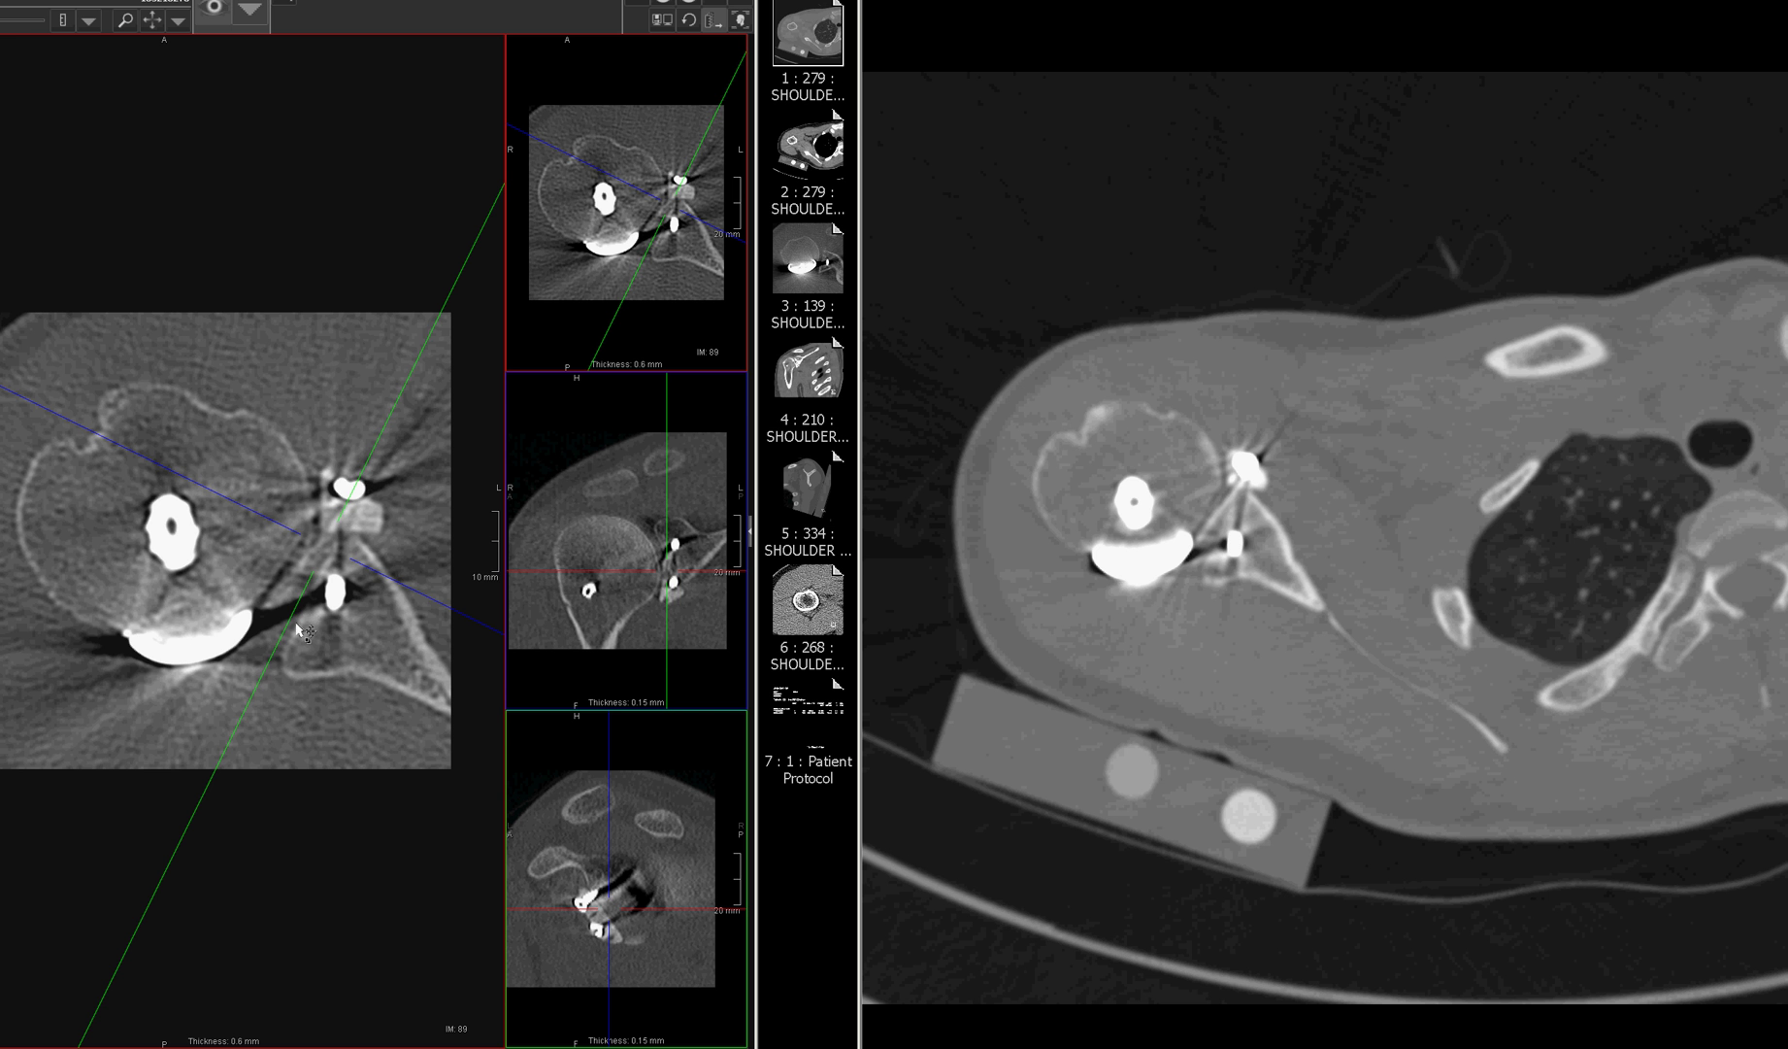
pyautogui.scroll(-5, 355, 695)
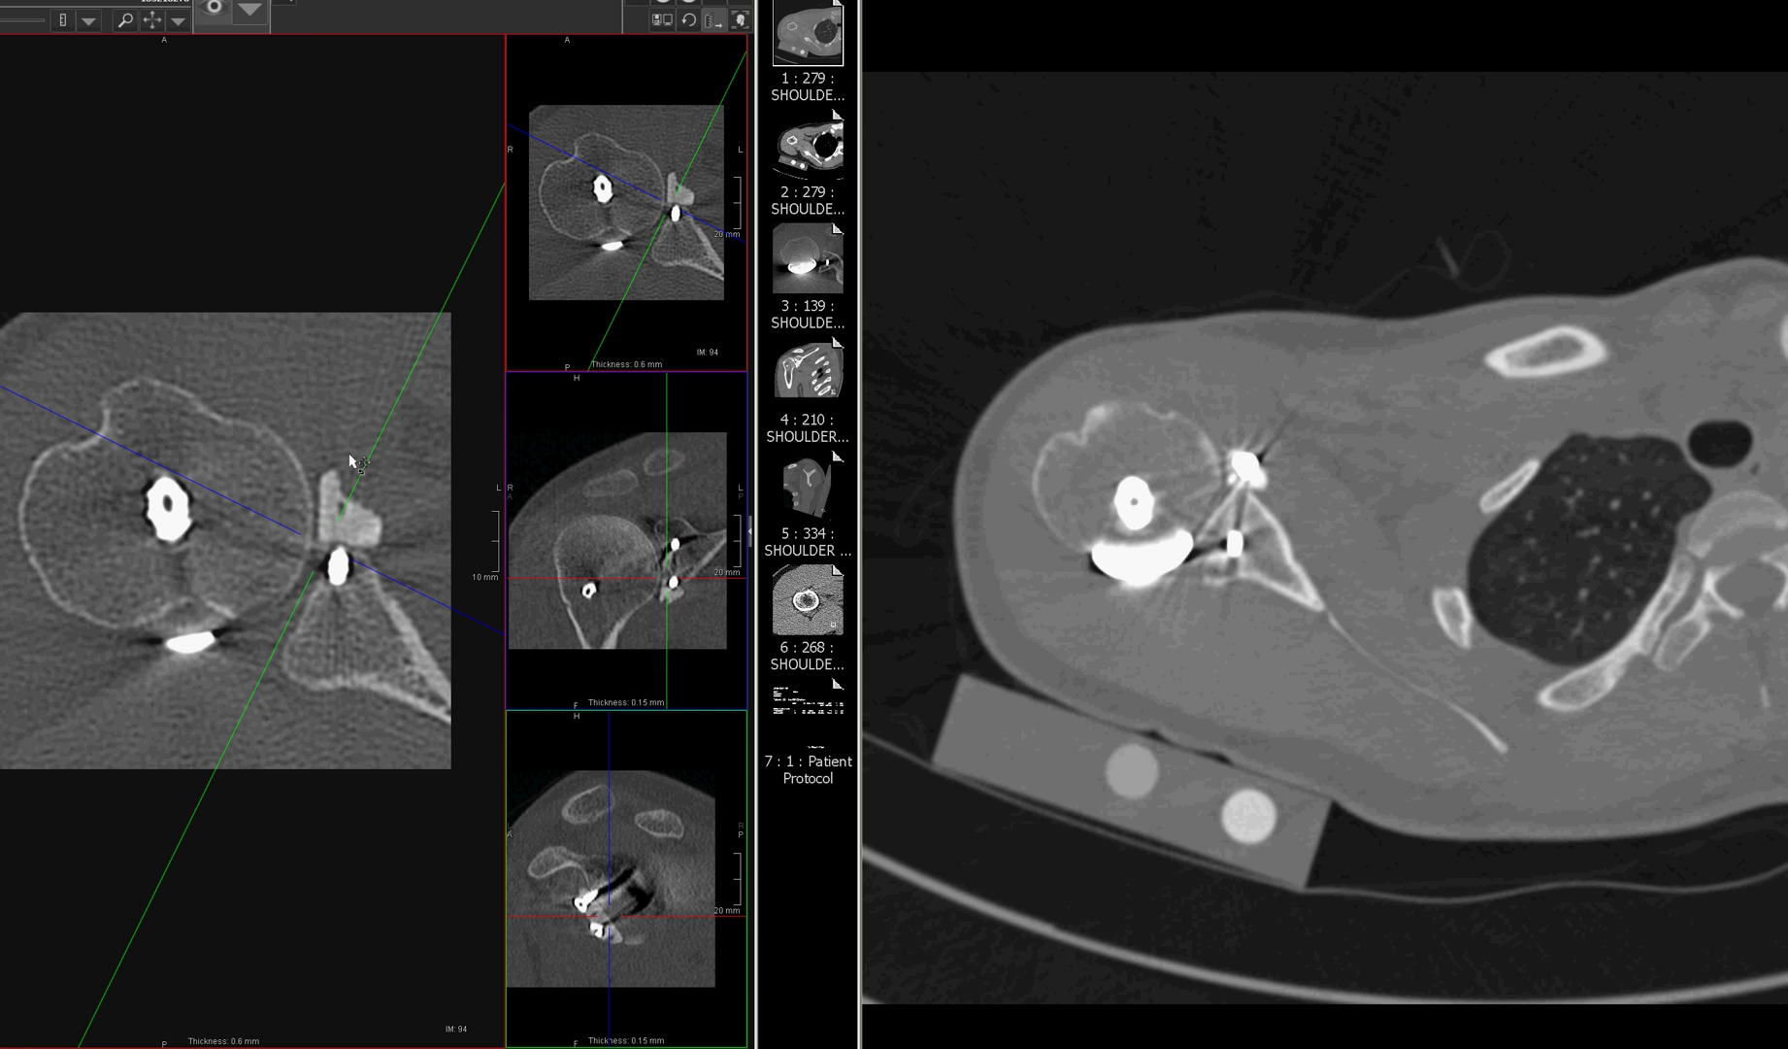
# Step: Tilt the axial green reference line near-vertical and shift it through both screws
pyautogui.moveTo(467, 259); pyautogui.dragTo(363, 220)
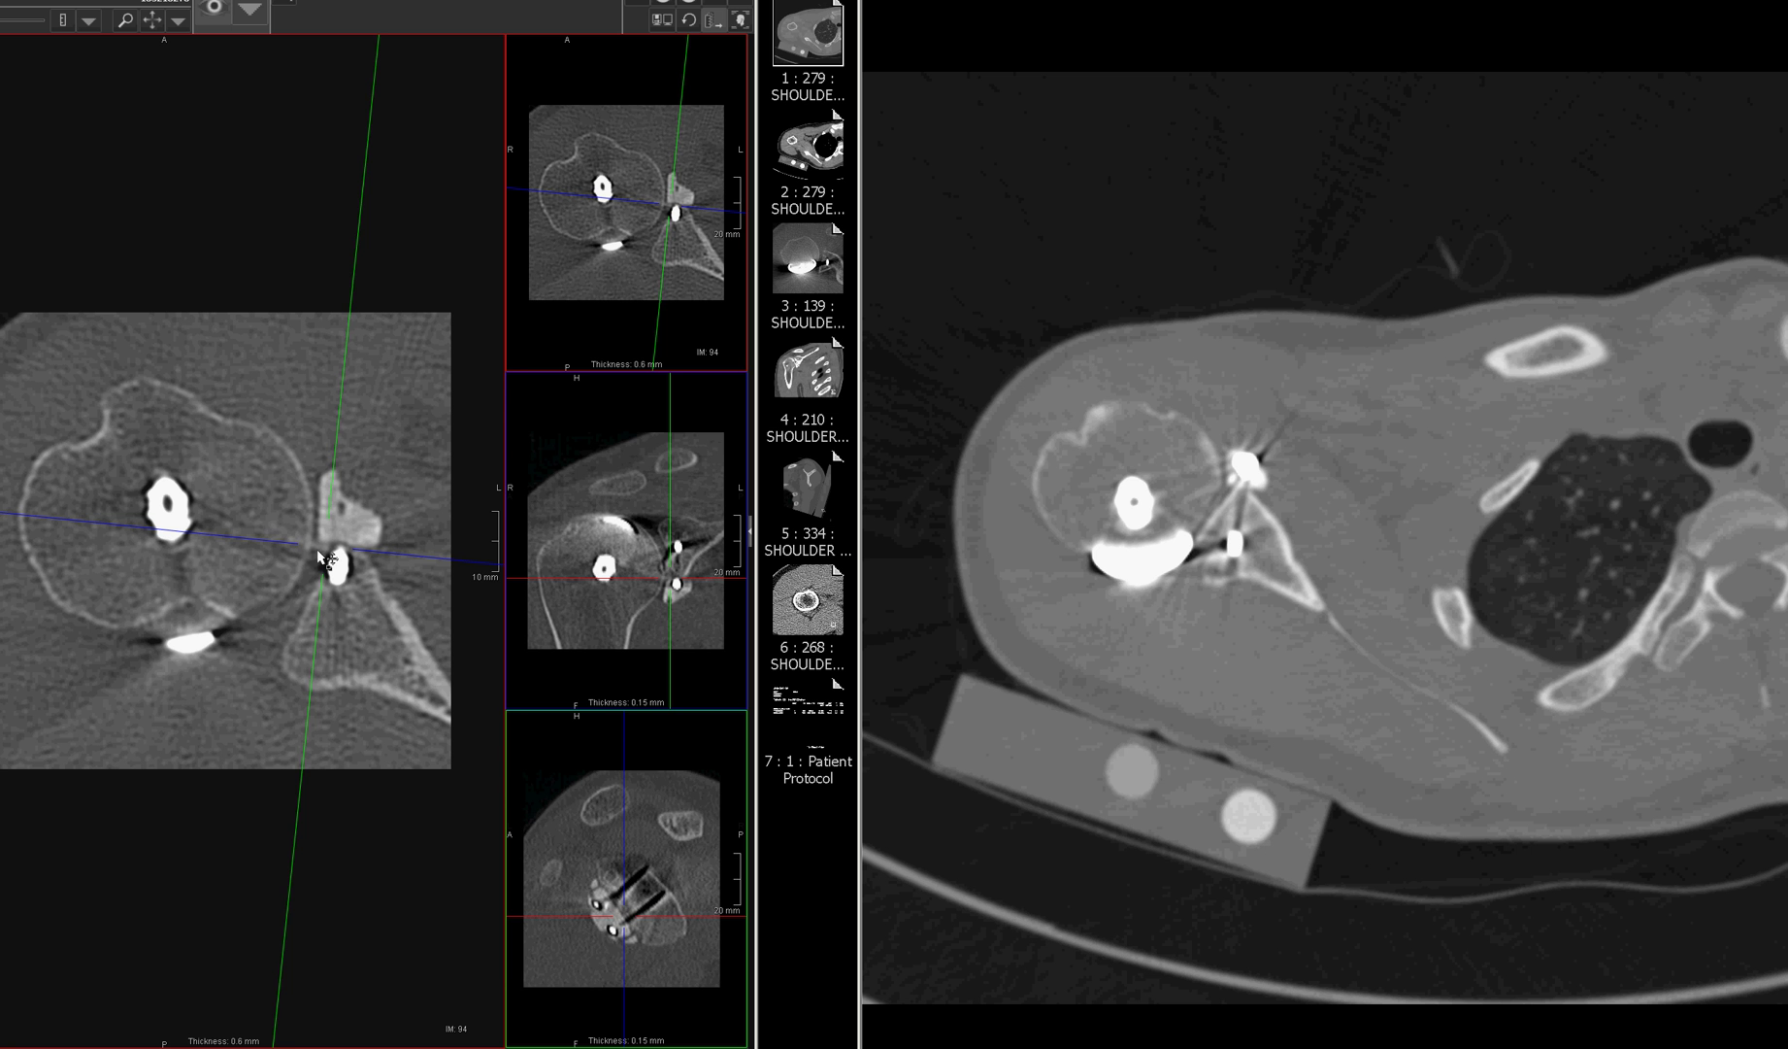
pyautogui.moveTo(323, 559); pyautogui.dragTo(355, 551)
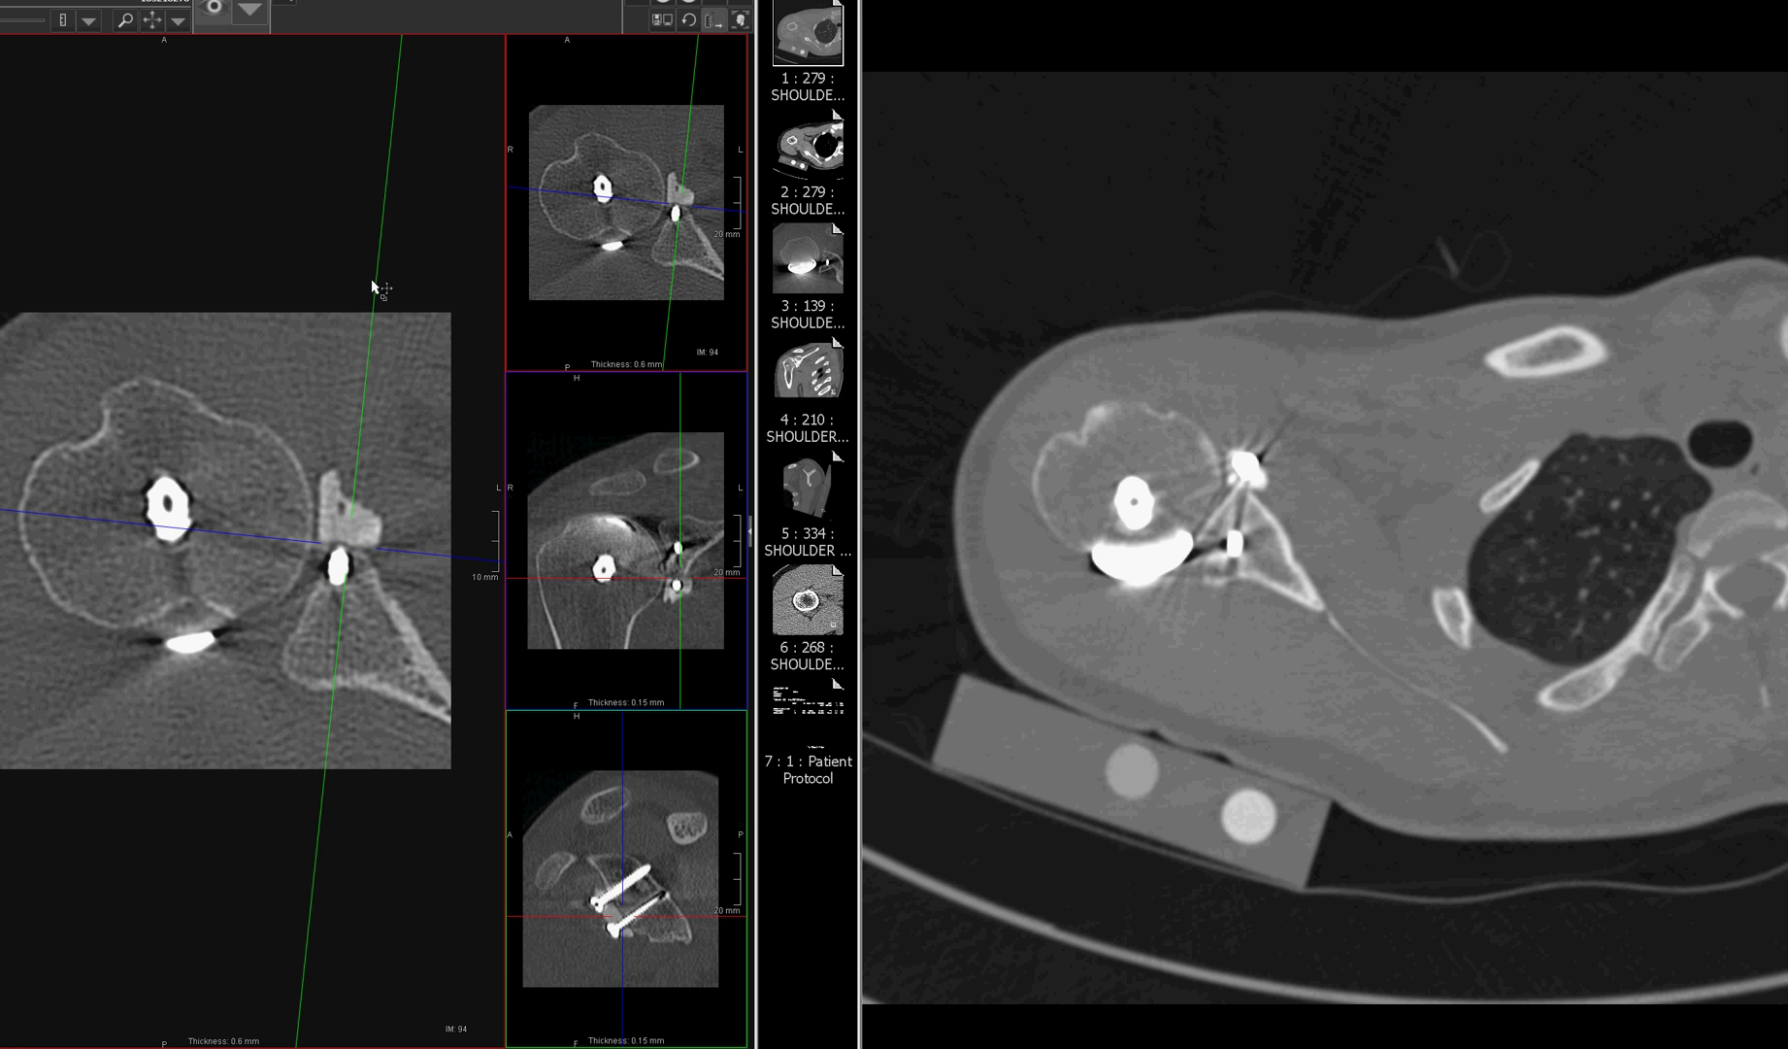
pyautogui.moveTo(374, 287); pyautogui.dragTo(359, 288)
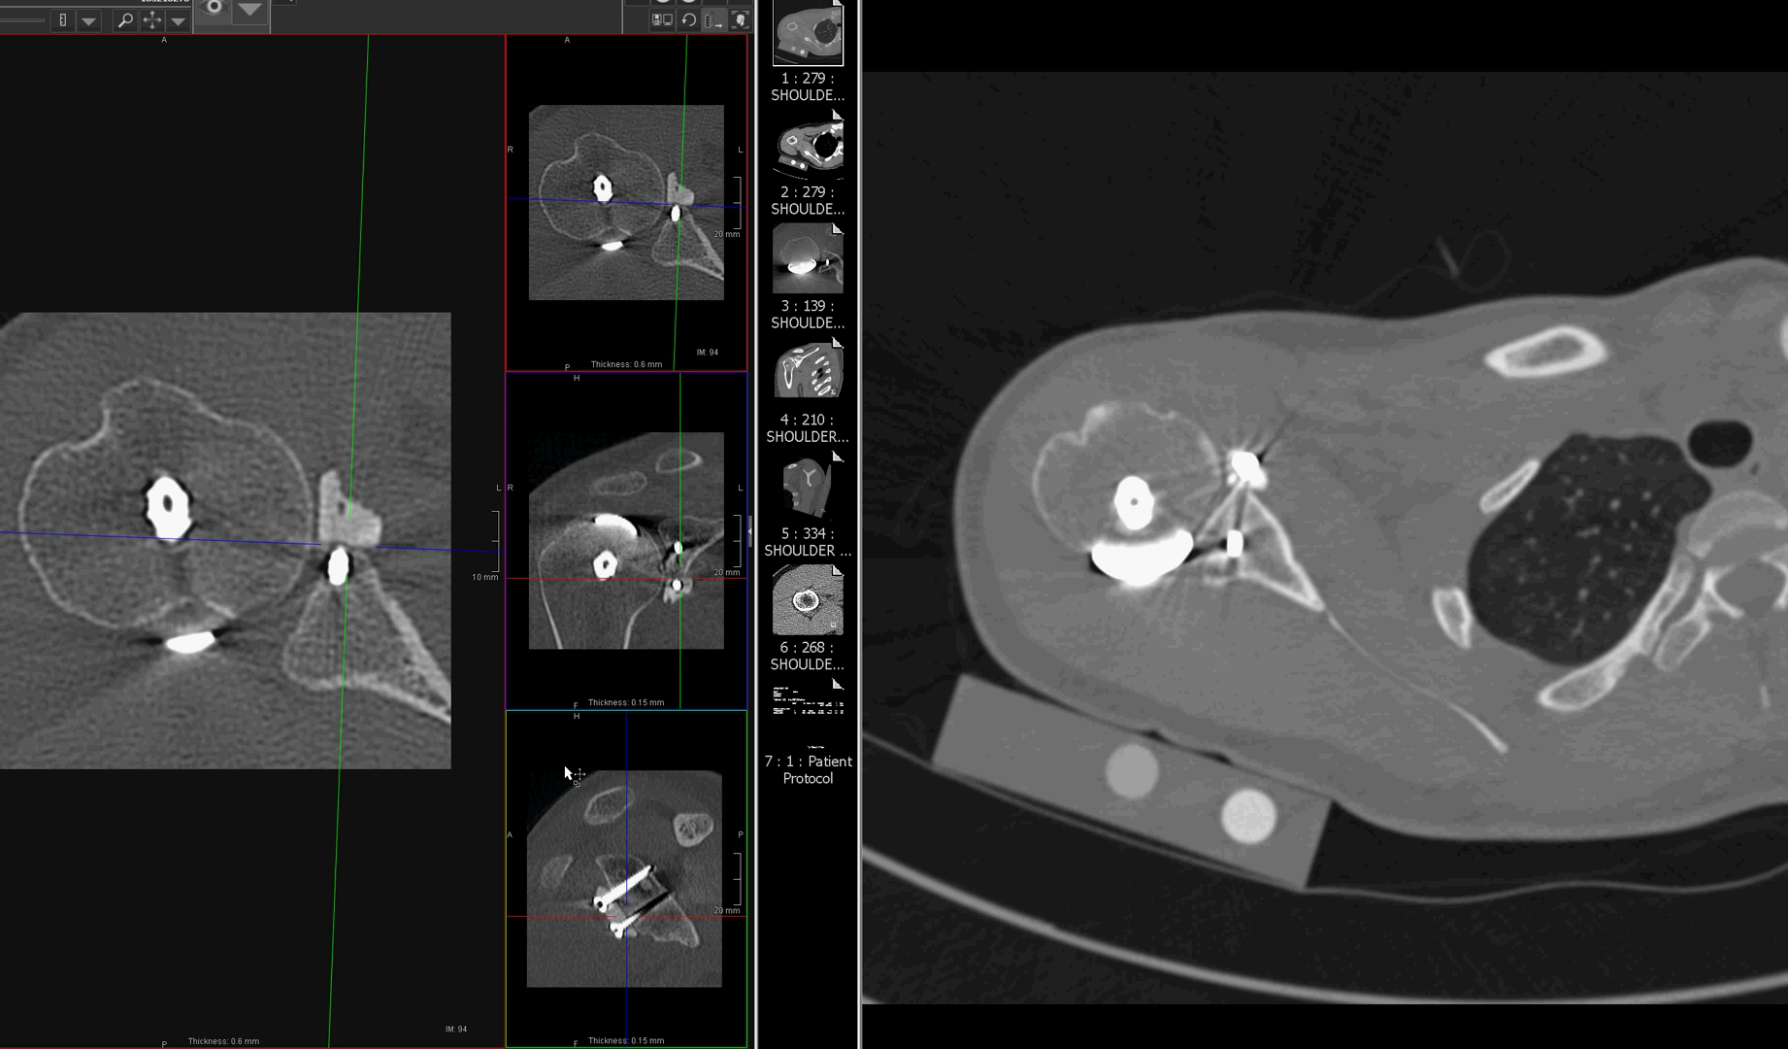
# Step: Maximize the bottom screw reformat and page down through its slices
pyautogui.doubleClick(543, 827)
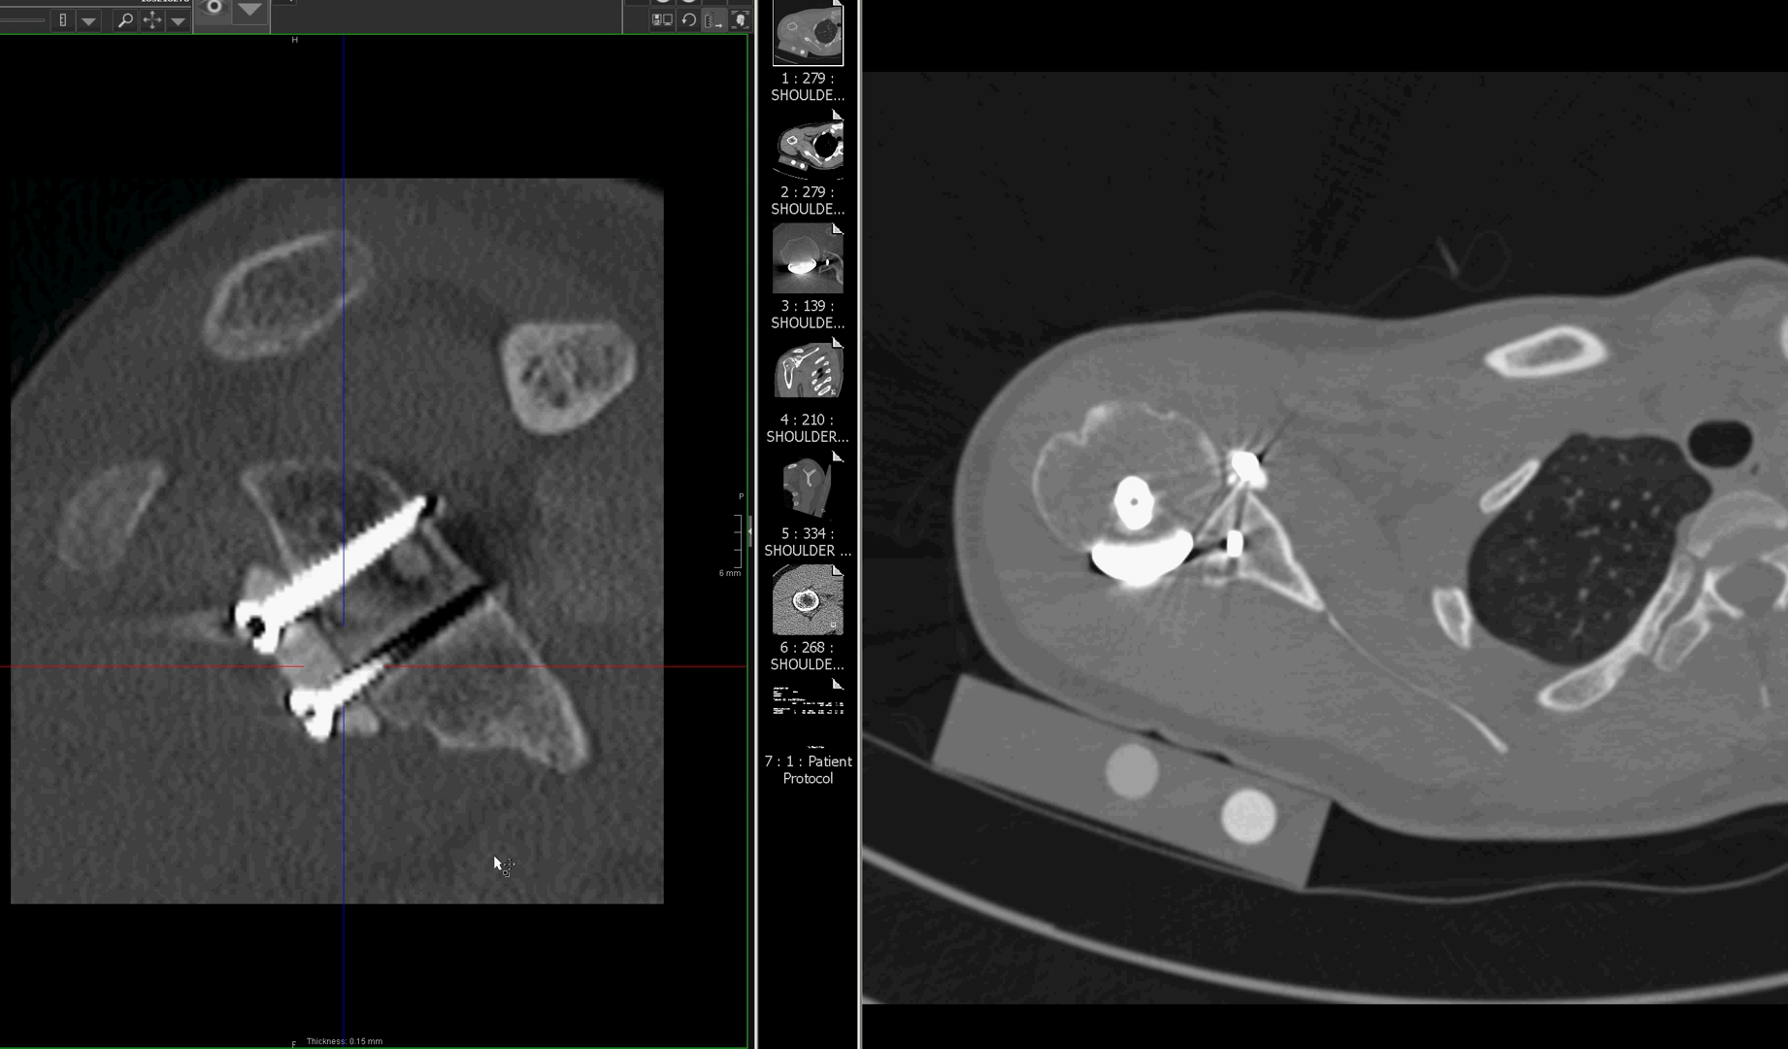
pyautogui.scroll(-5, 496, 852)
pyautogui.scroll(-2, 495, 851)
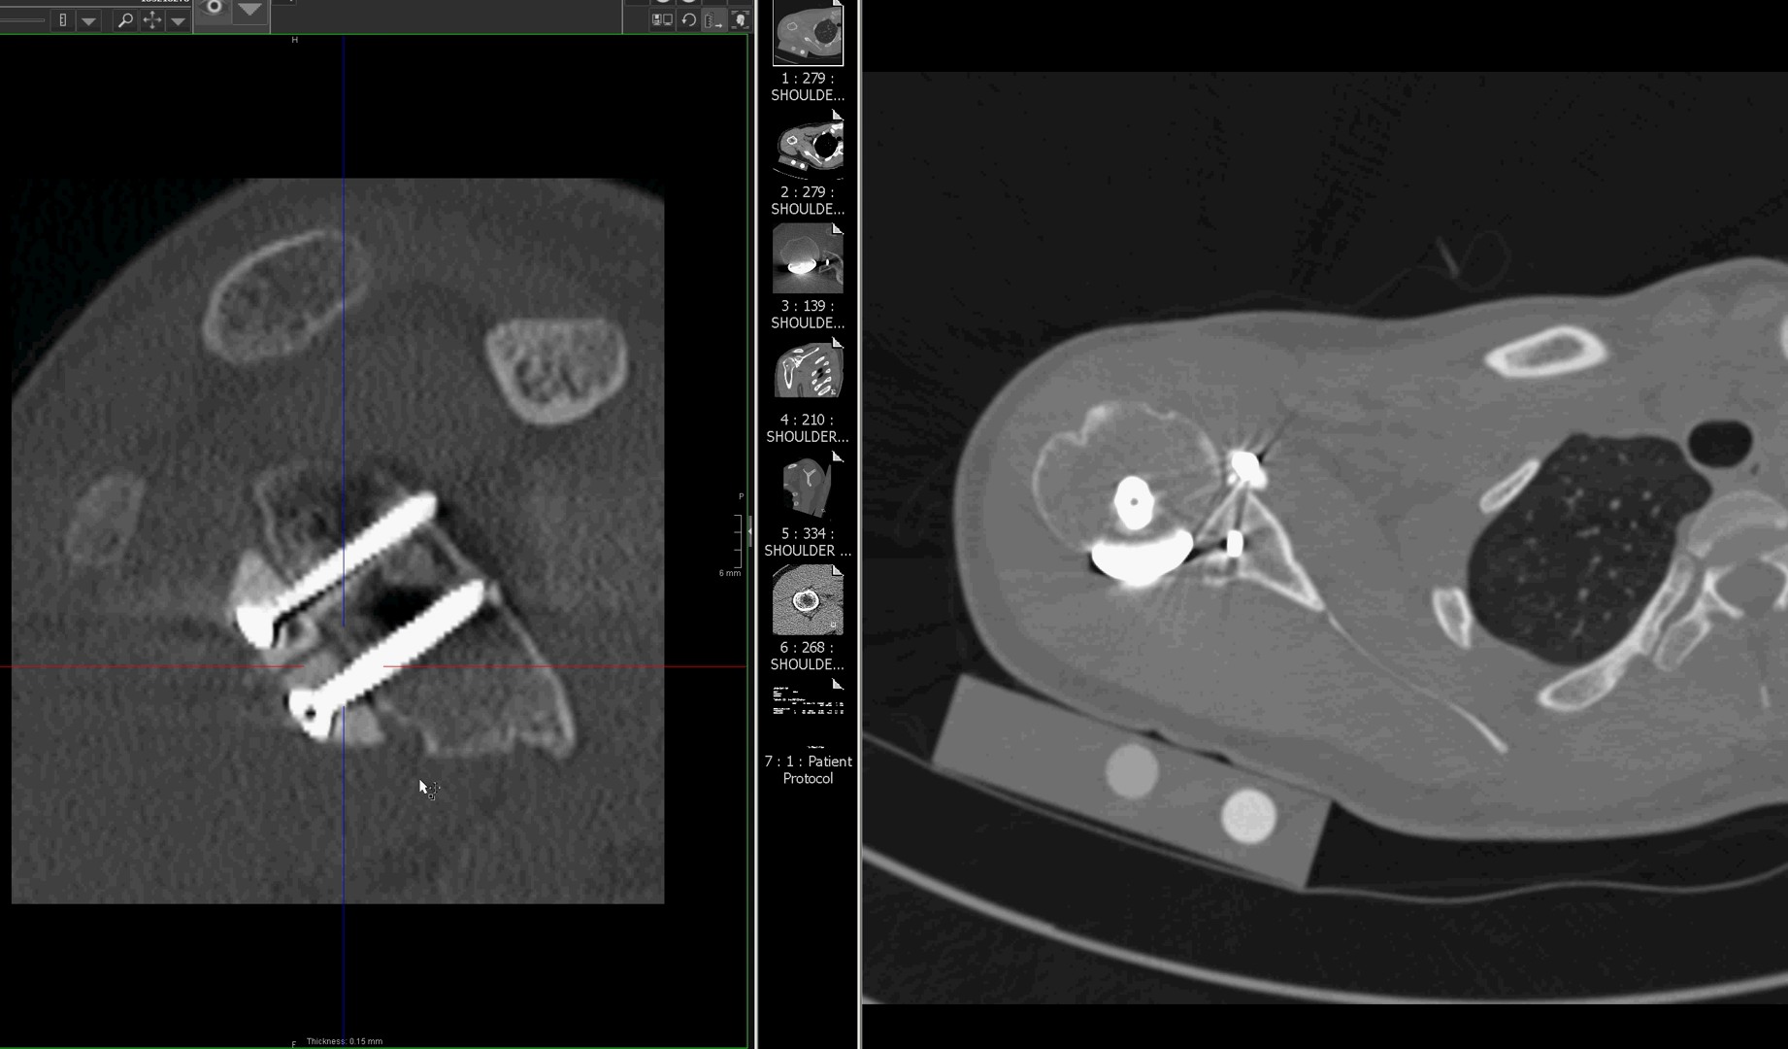
pyautogui.scroll(-5, 465, 806)
pyautogui.scroll(-2, 465, 808)
# Step: Page back and forth to settle on the slice showing both screws lengthwise
pyautogui.scroll(4, 464, 813)
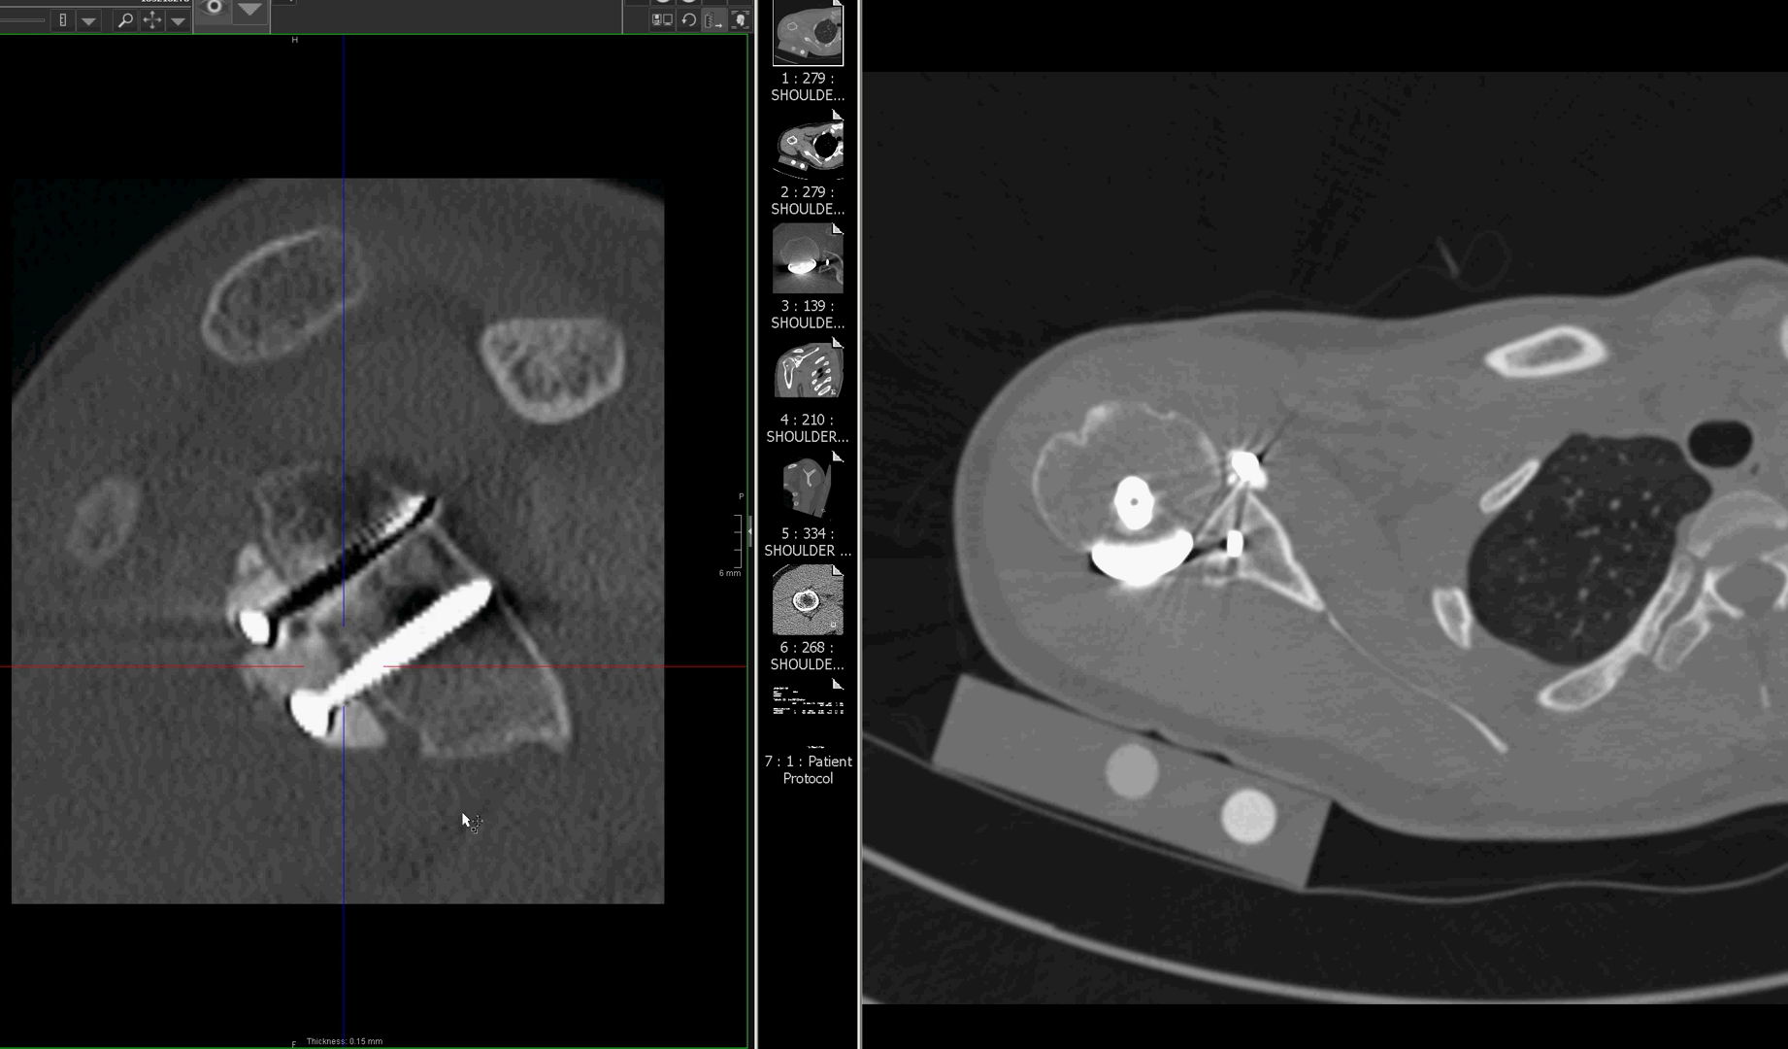
pyautogui.scroll(-3, 463, 817)
pyautogui.scroll(3, 462, 823)
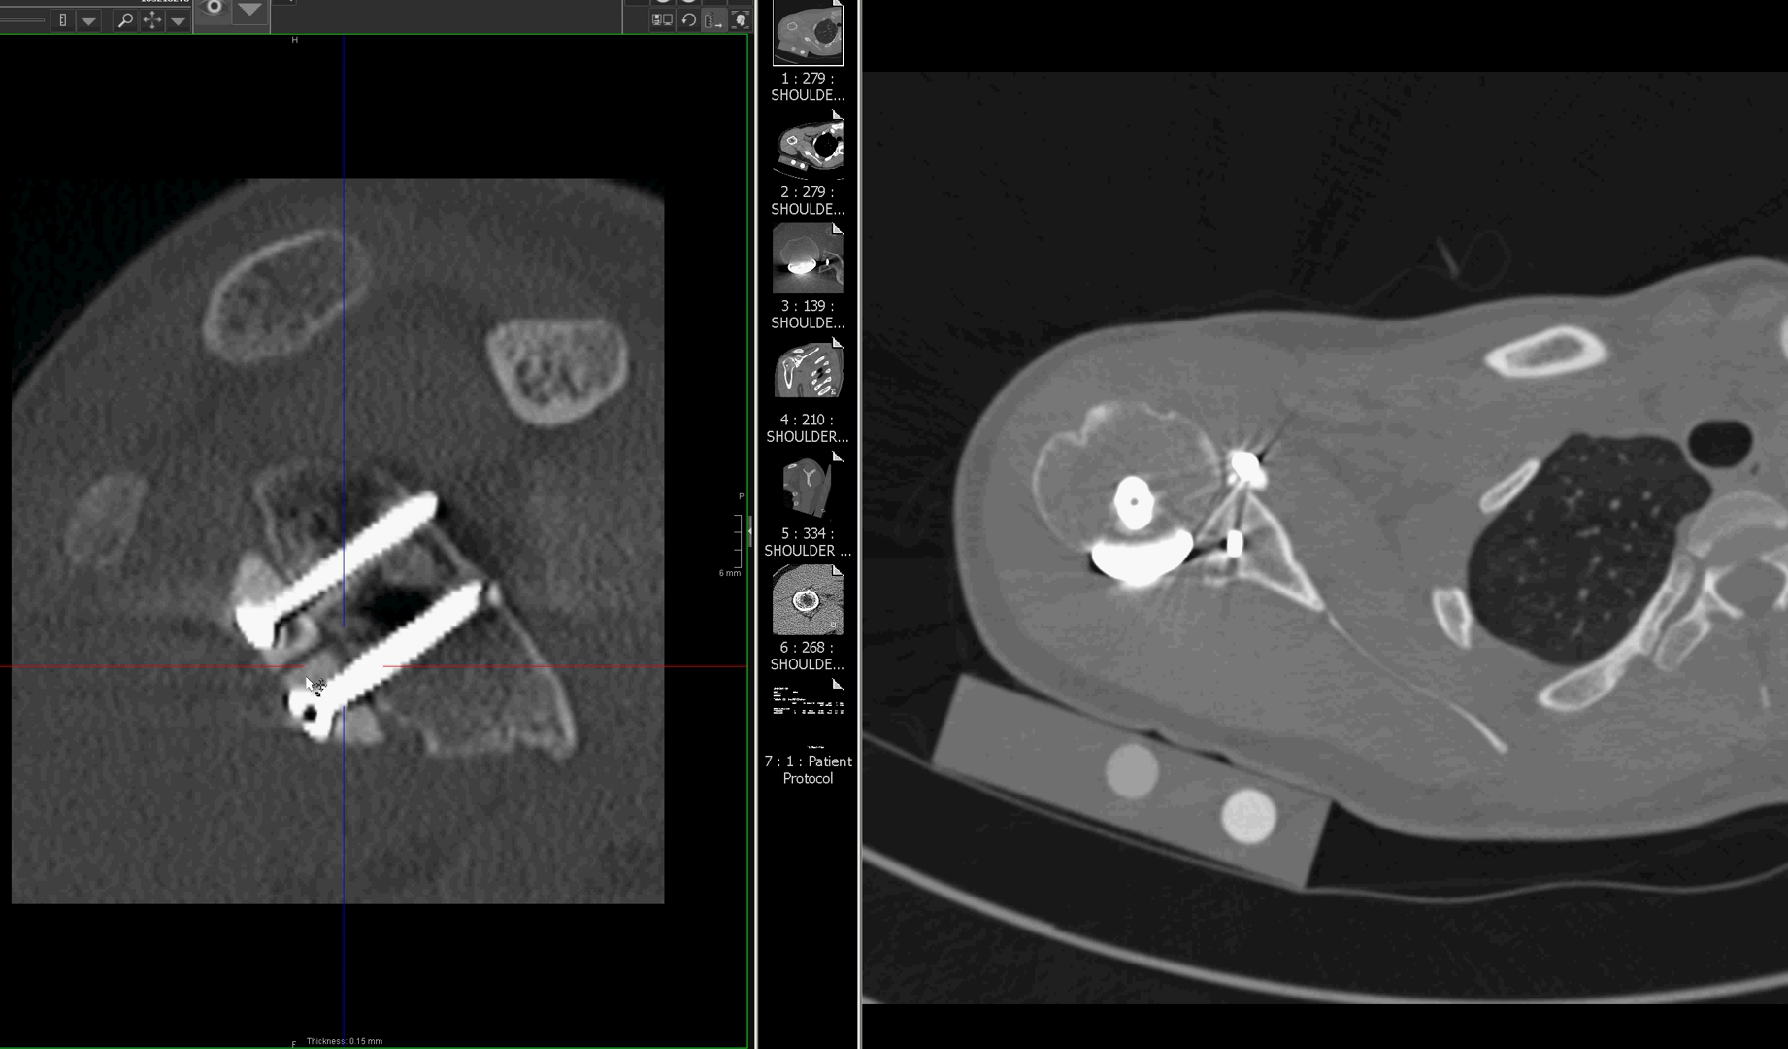
pyautogui.scroll(-2, 396, 820)
pyautogui.scroll(2, 393, 815)
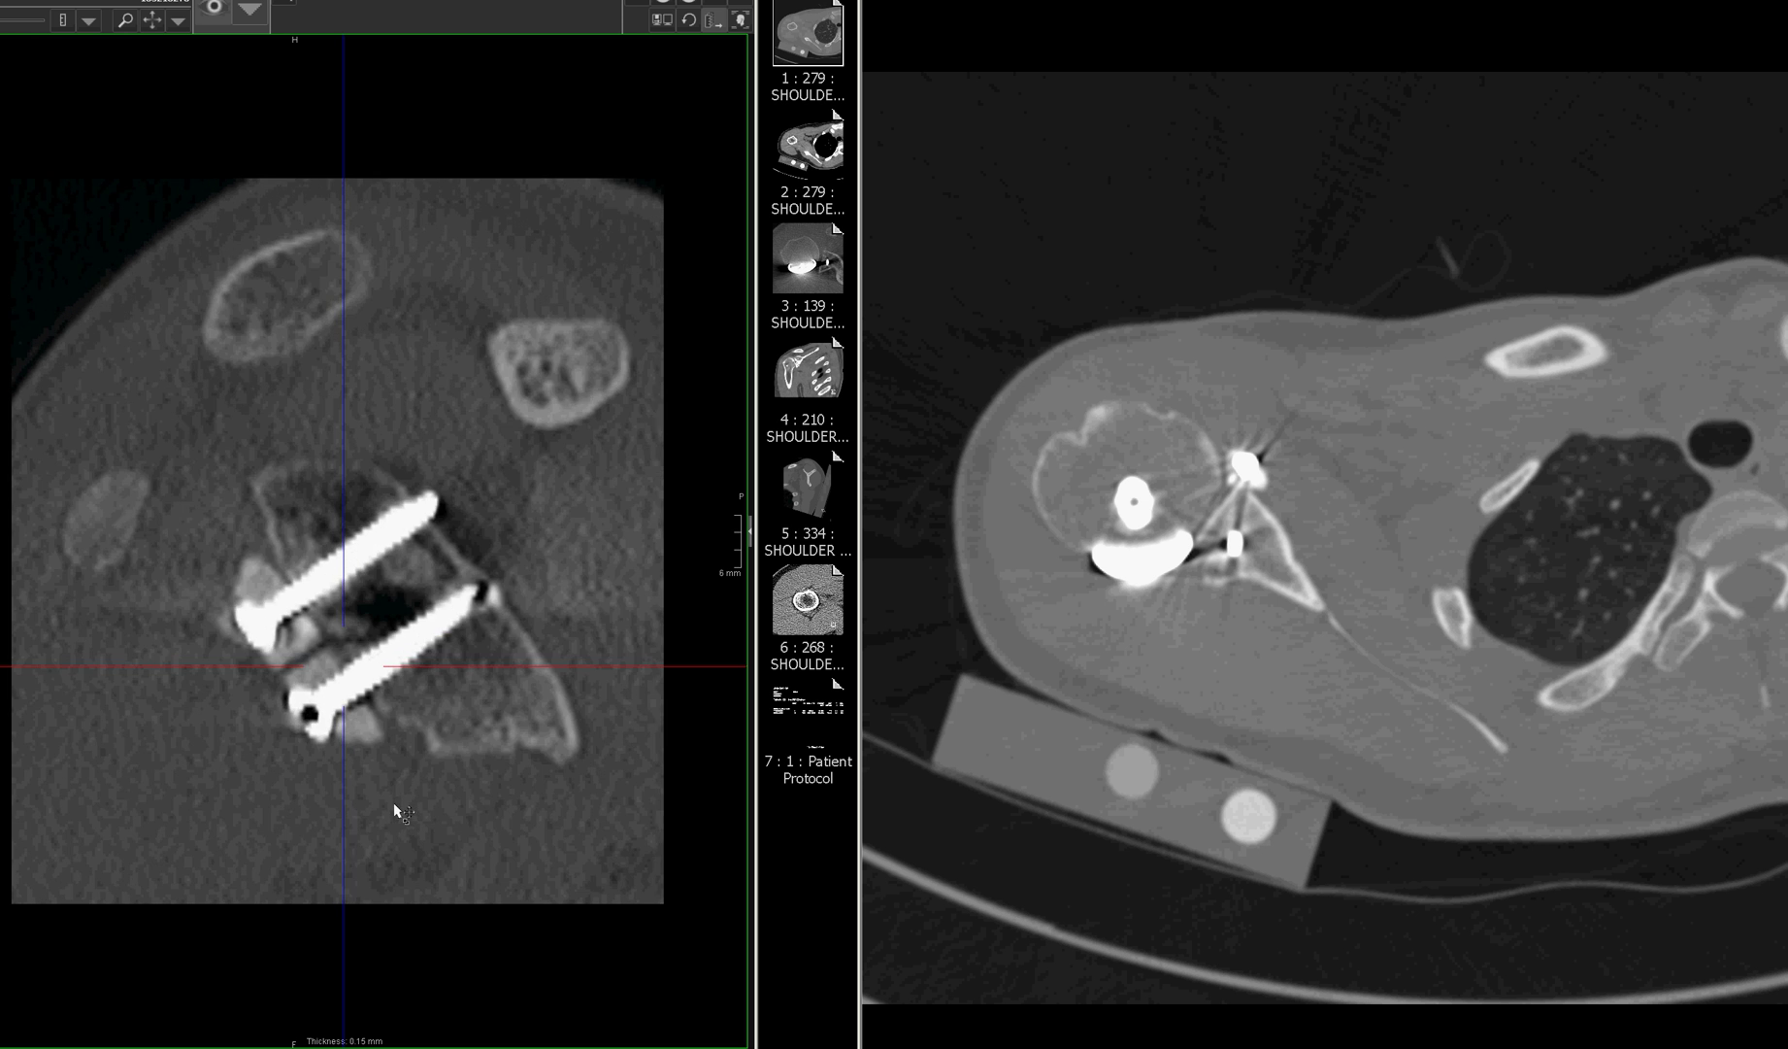
pyautogui.scroll(-1, 391, 811)
pyautogui.scroll(1, 392, 810)
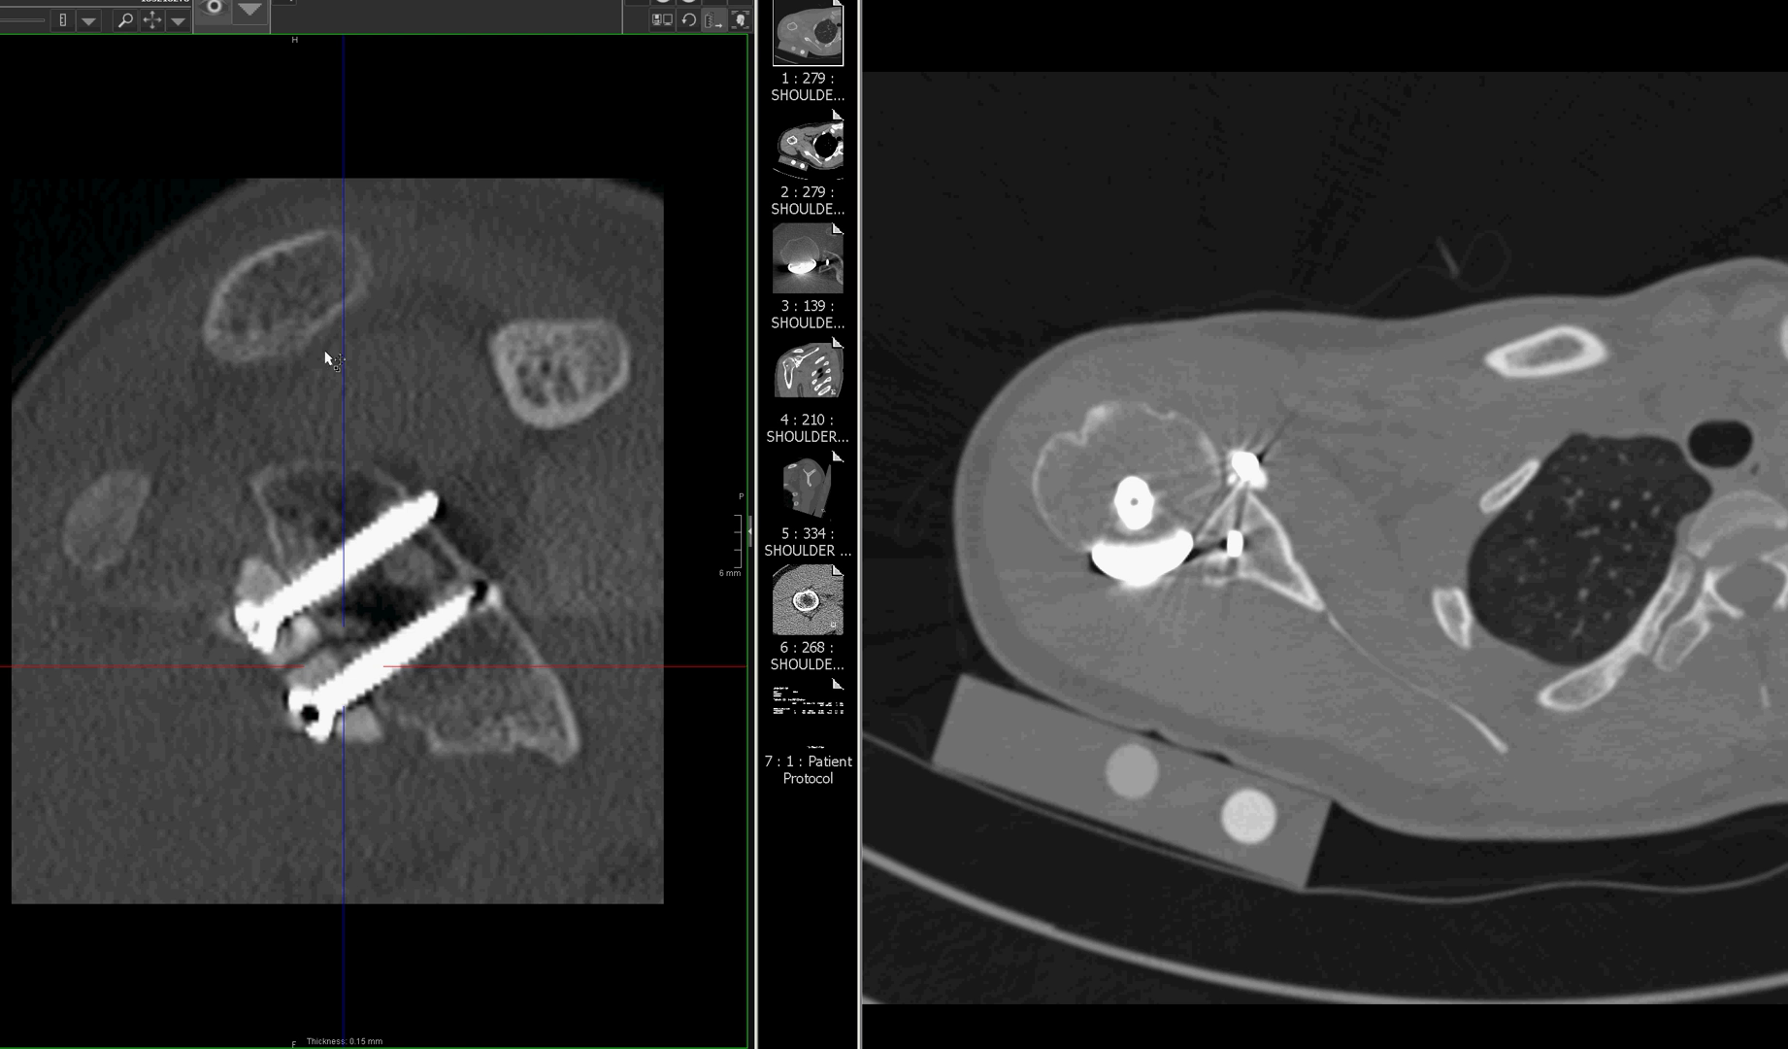
# Step: Angle the reference lines along the upper screw, centred on its head, and restore the four-view layout
pyautogui.moveTo(345, 304); pyautogui.dragTo(138, 384)
pyautogui.moveTo(320, 695); pyautogui.dragTo(285, 624)
pyautogui.doubleClick(359, 752)
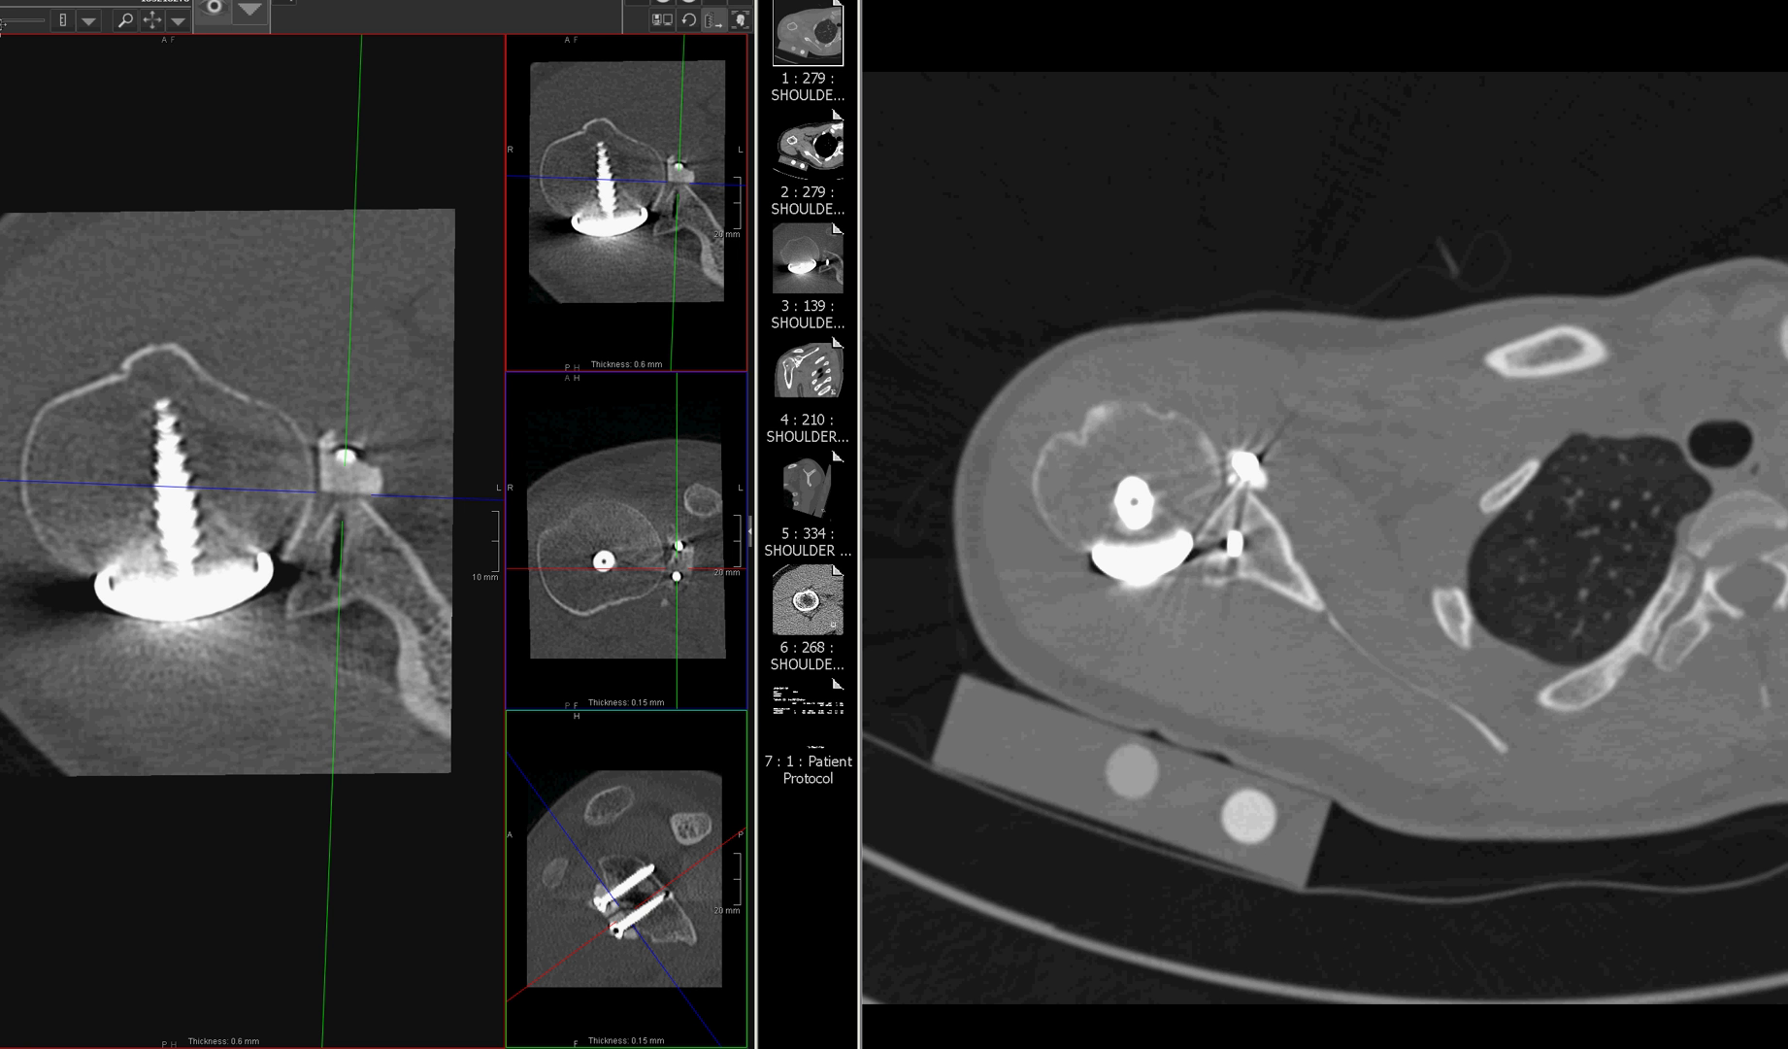
# Step: Widen the crosshair centre gap and page the large view to the upper screw's full length
pyautogui.moveTo(3, 20); pyautogui.dragTo(15, 19)
pyautogui.scroll(-5, 380, 515)
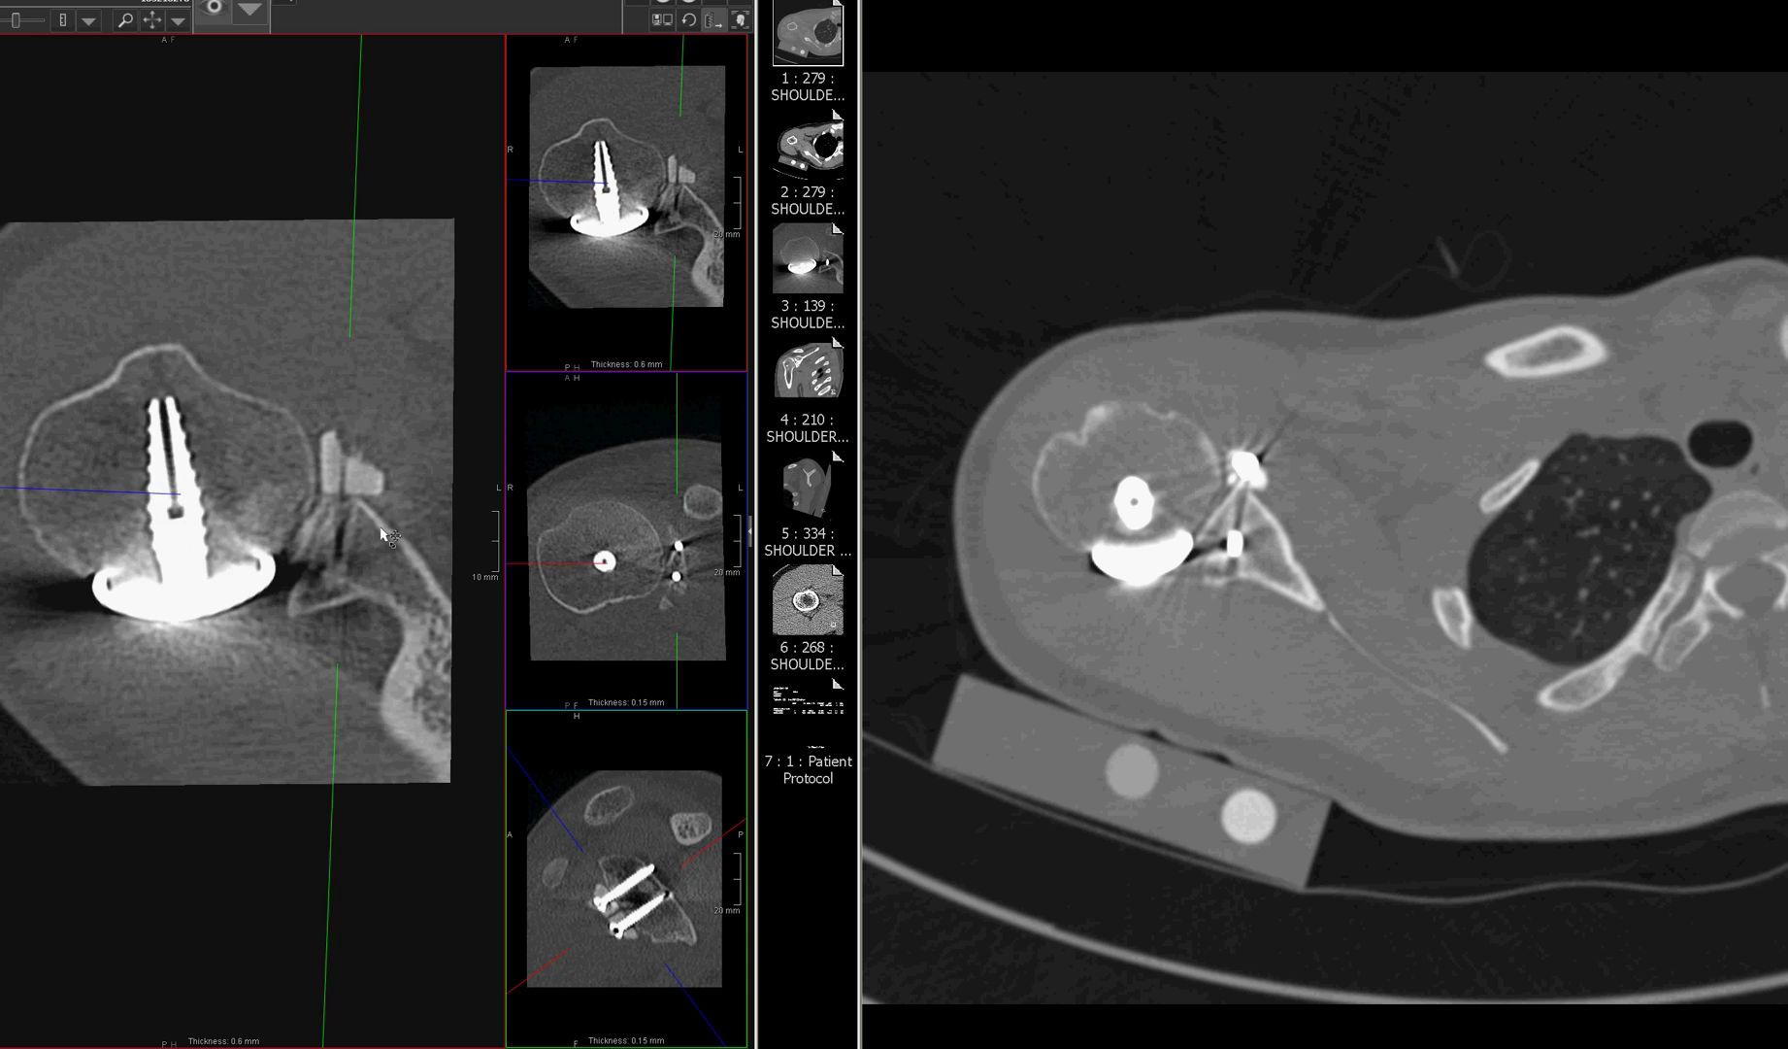
pyautogui.scroll(-8, 379, 525)
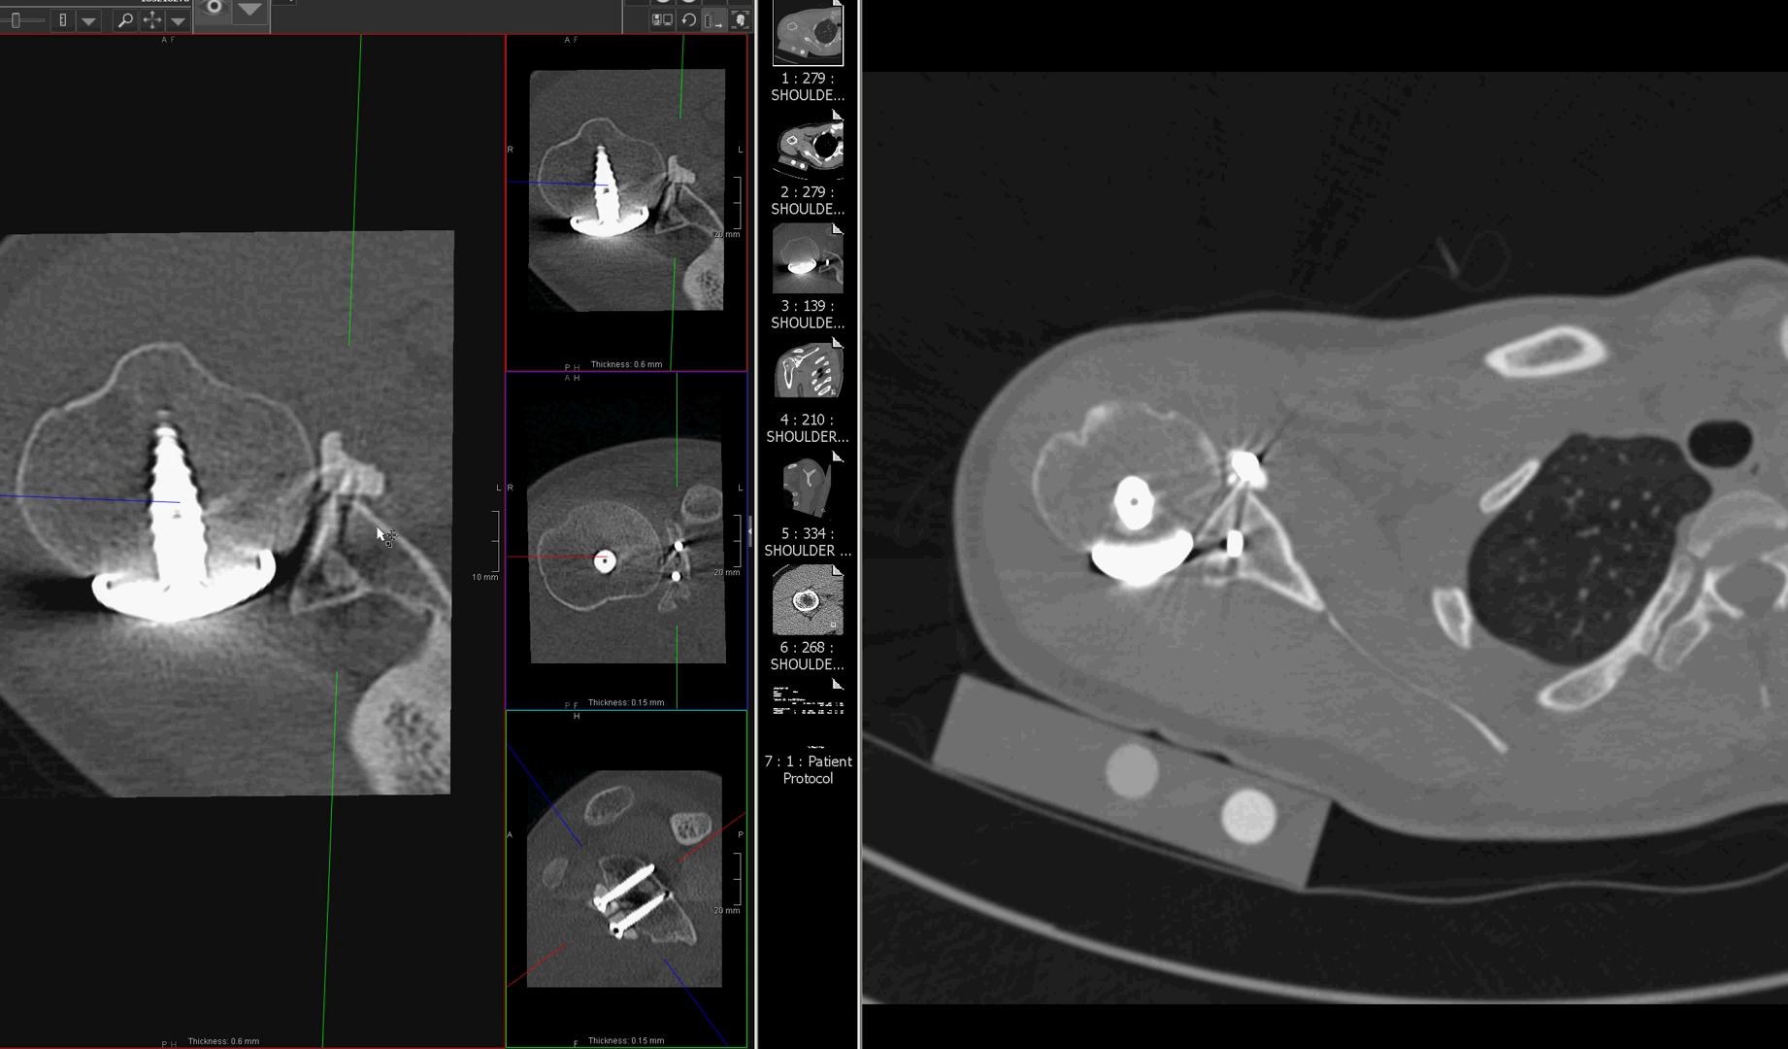
pyautogui.scroll(-8, 379, 555)
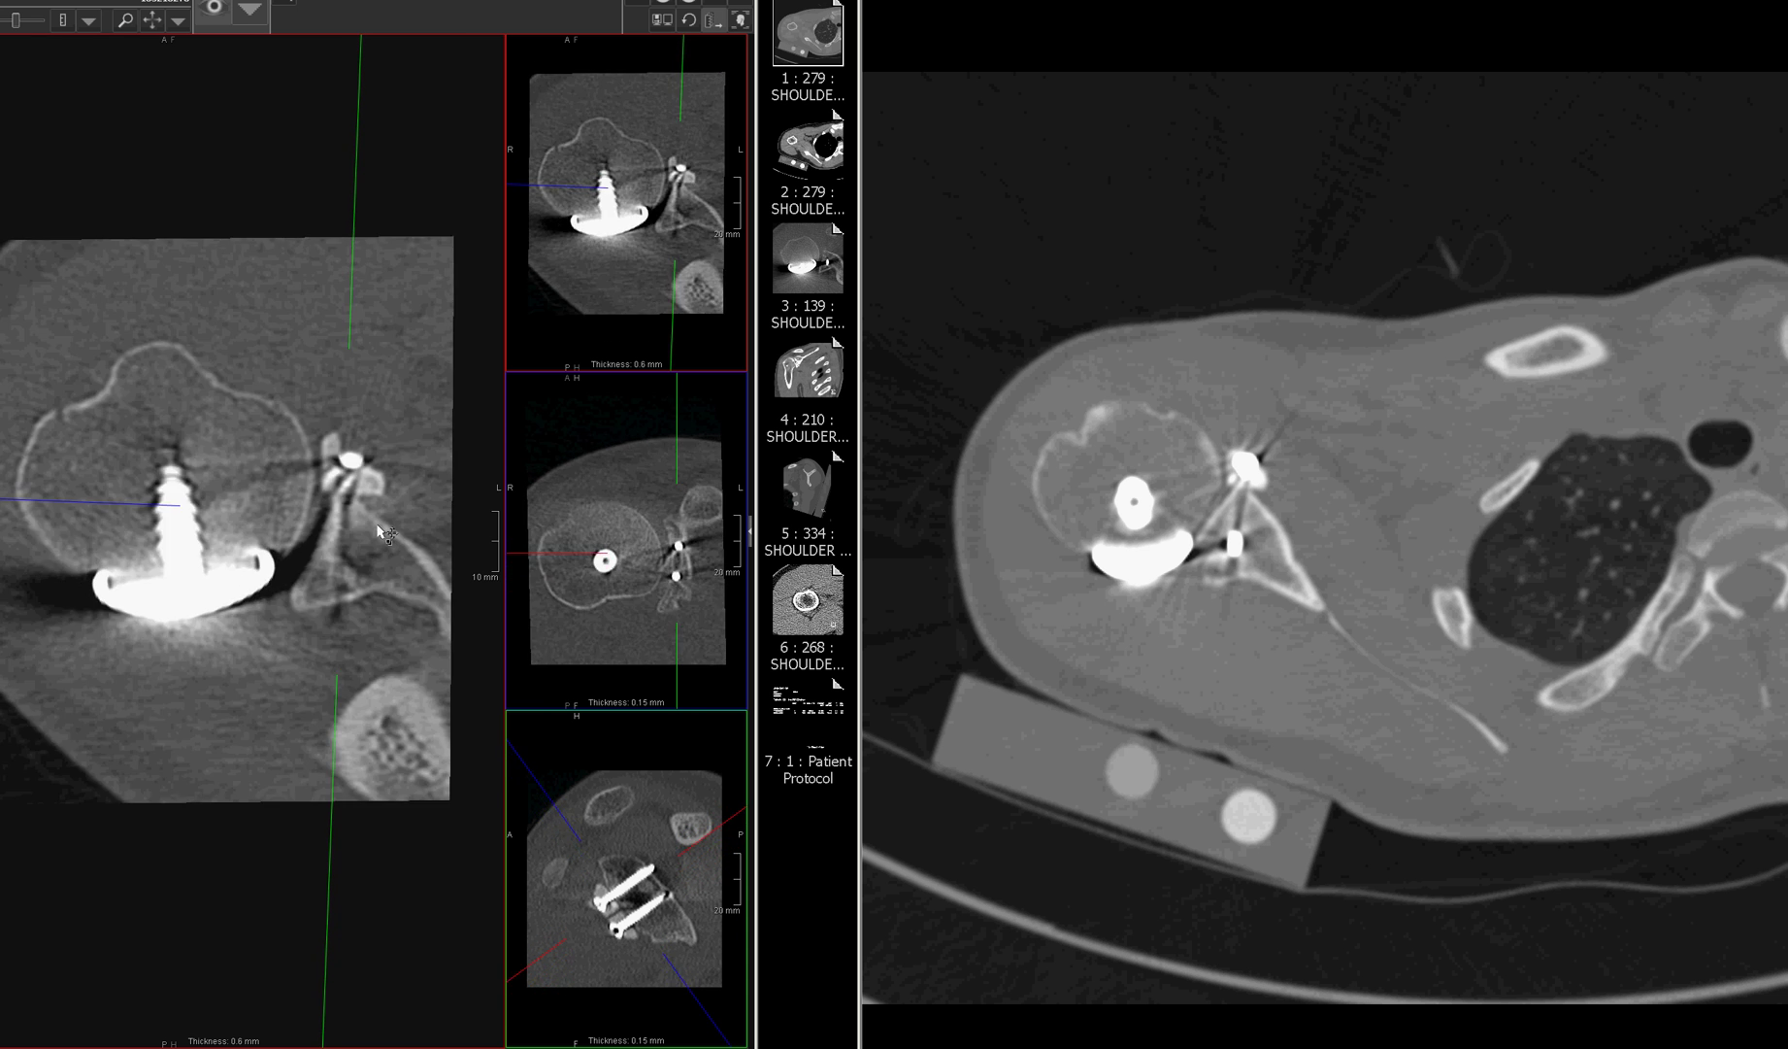
pyautogui.scroll(-6, 433, 629)
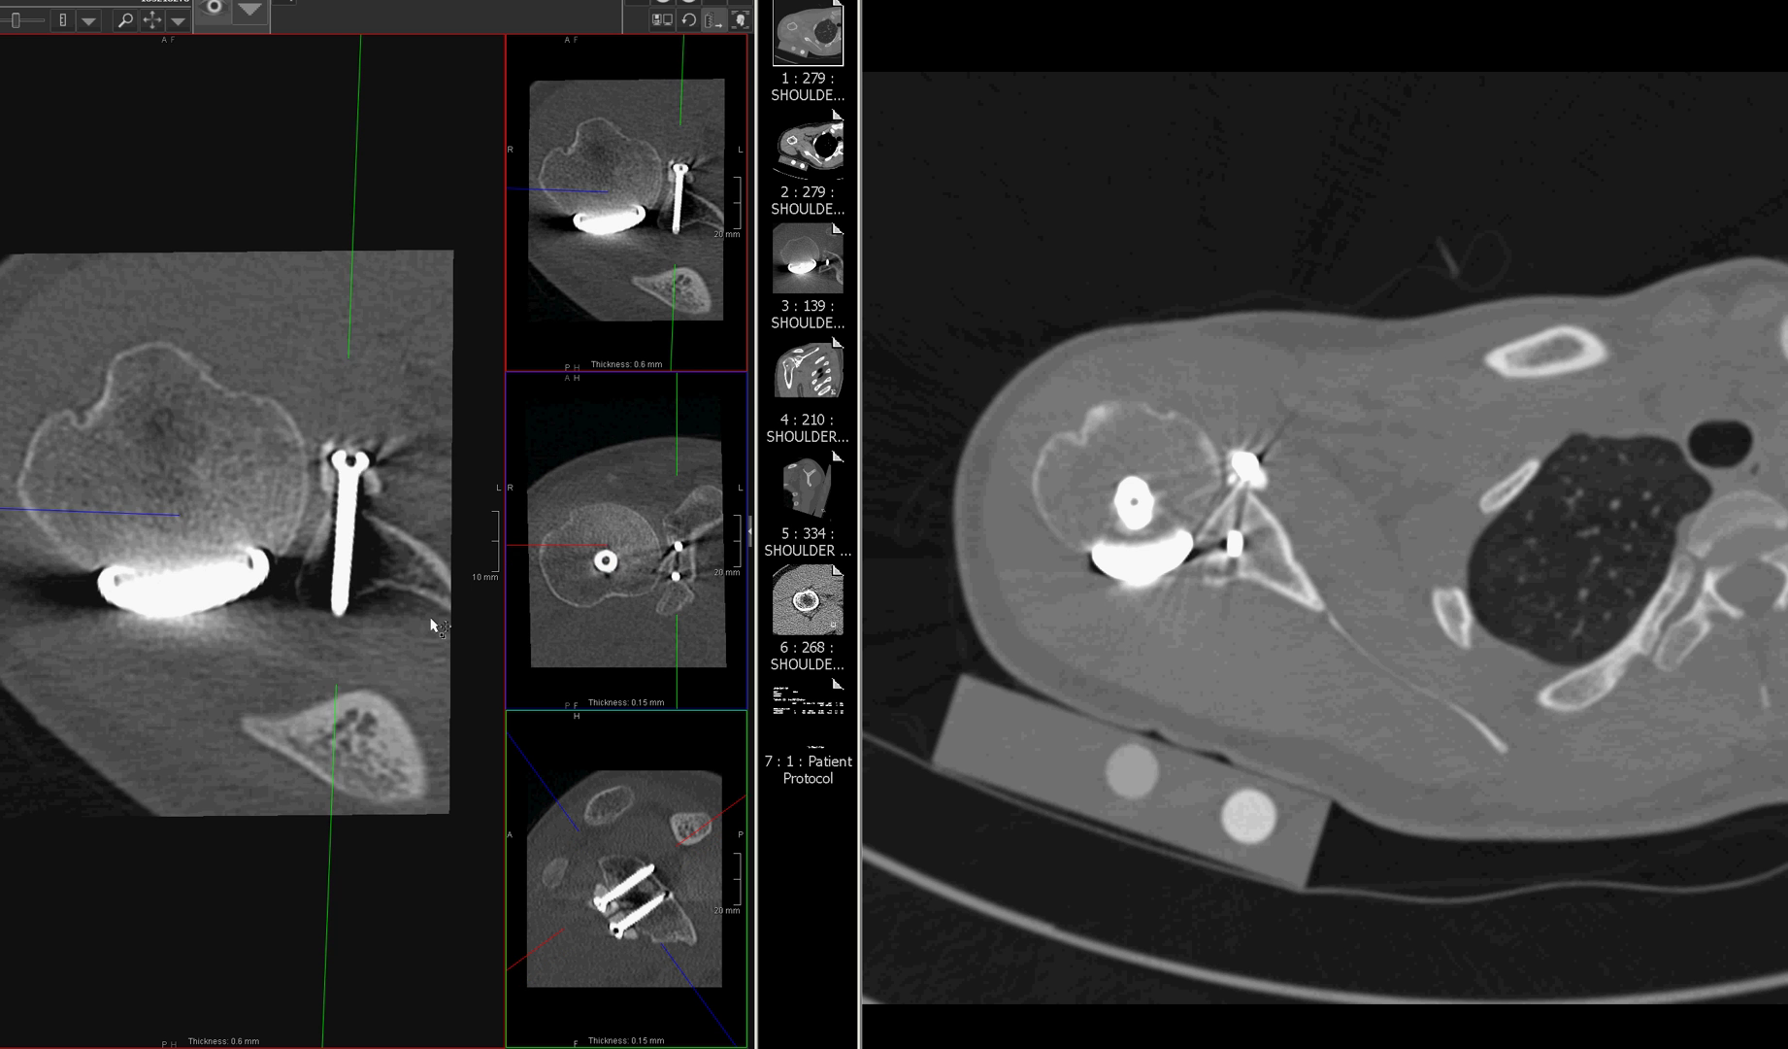
pyautogui.scroll(-5, 433, 632)
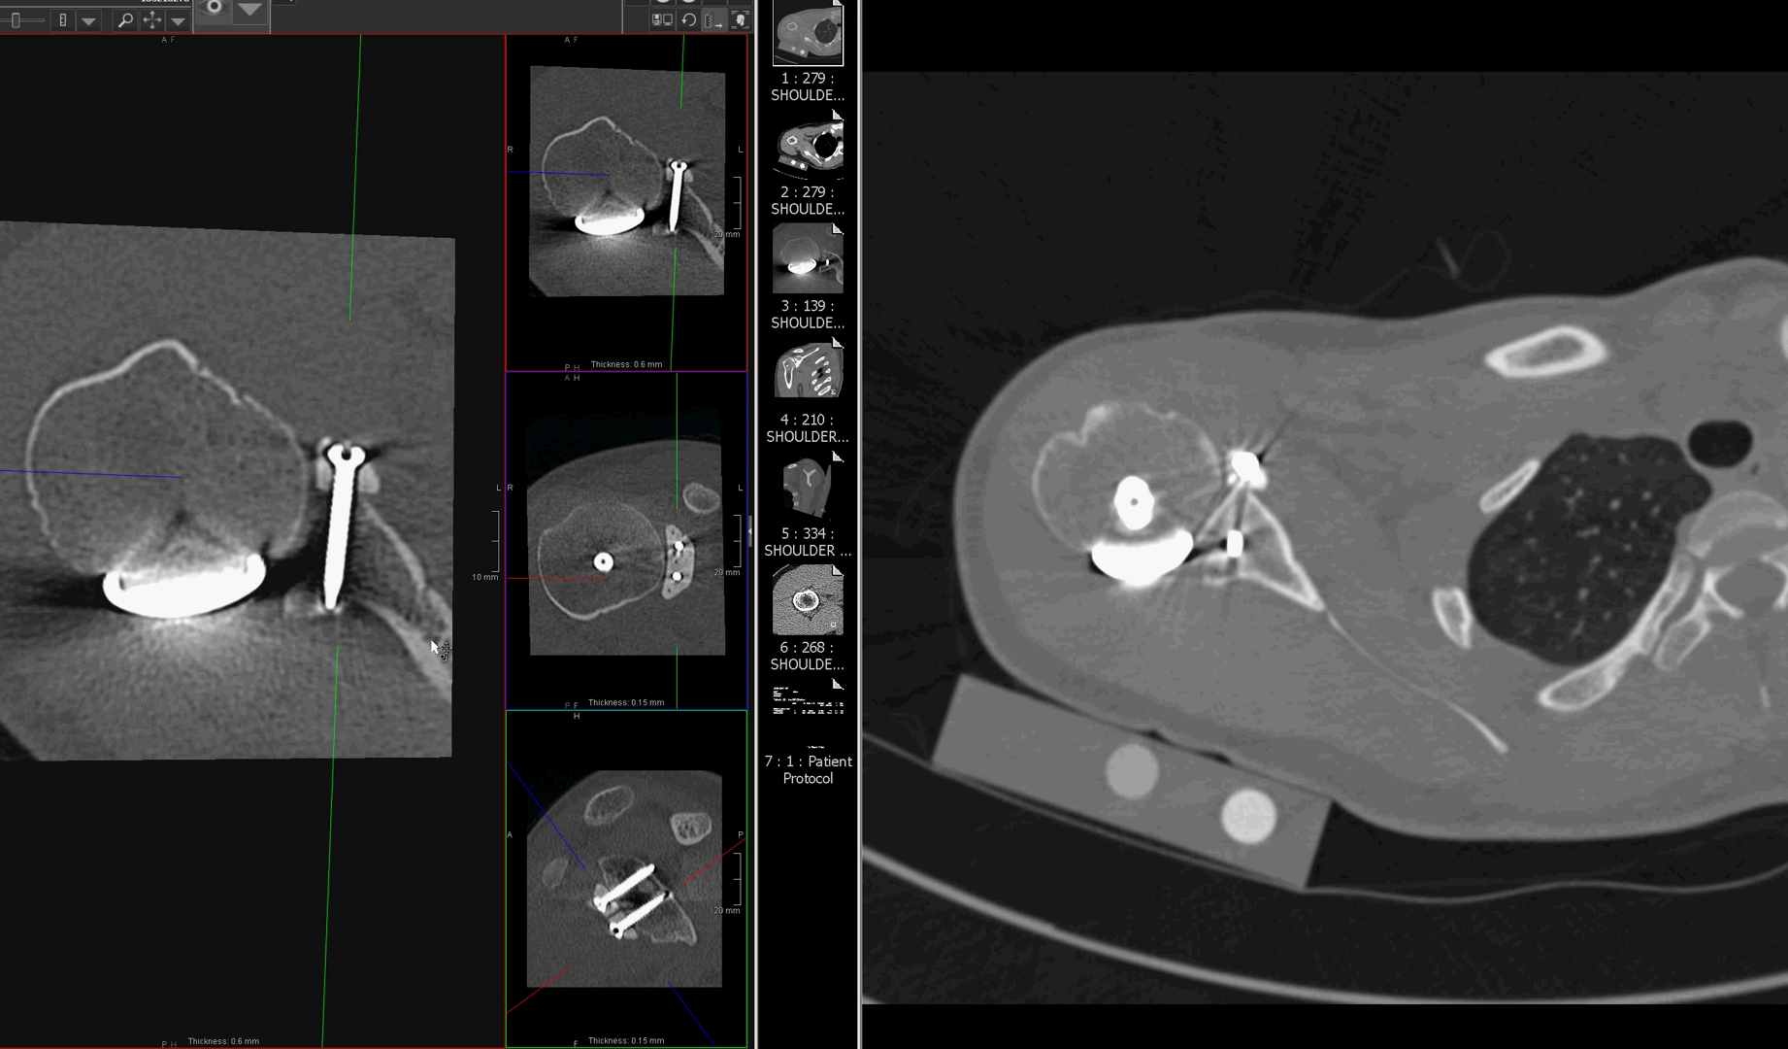